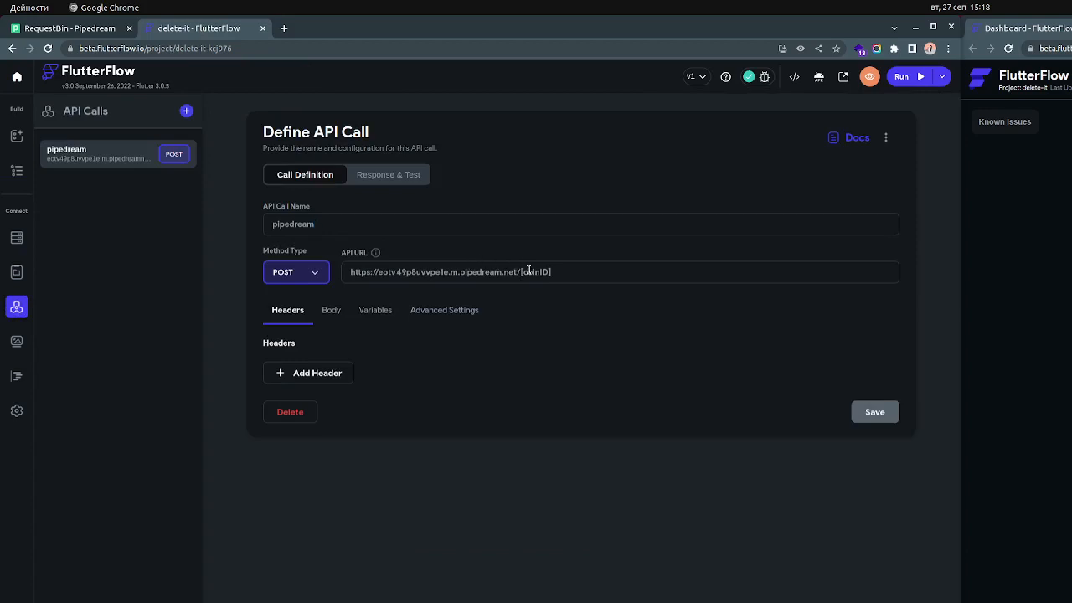
Examine the [coinID] variable at the end of the pipedream call's API URL
{"action": "double_click", "coordinate": [534, 271]}
{"action": "left_click", "coordinate": [636, 278]}
{"action": "double_click", "coordinate": [542, 271]}
{"action": "left_click", "coordinate": [579, 272]}
{"action": "left_click_drag", "start_coordinate": [520, 271], "coordinate": [575, 273]}
{"action": "left_click", "coordinate": [575, 273]}
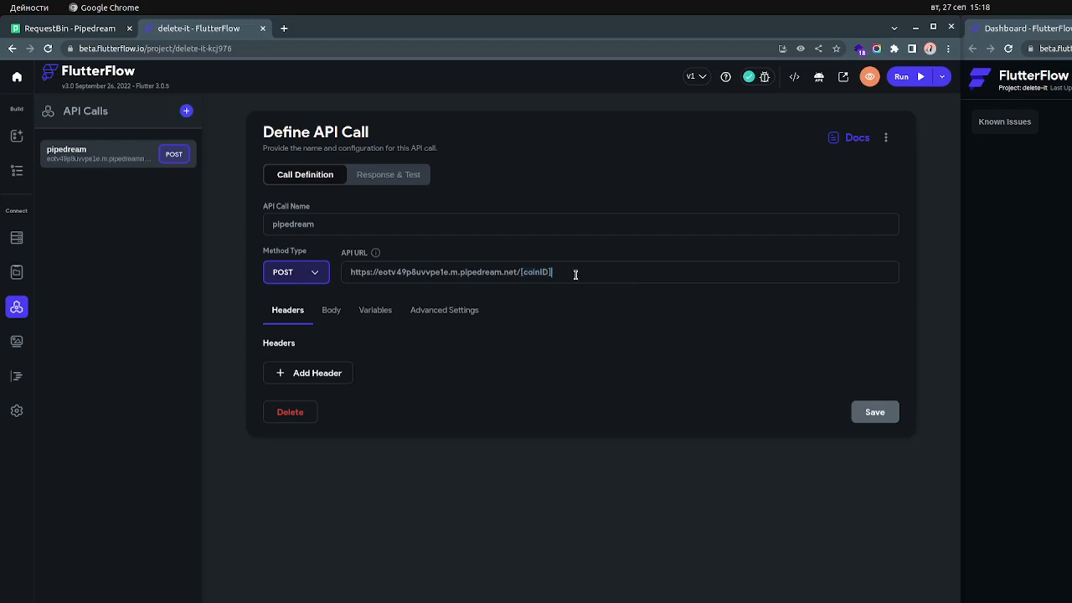
Select the entire API URL of the existing pipedream call for copying
{"action": "left_click", "coordinate": [184, 113]}
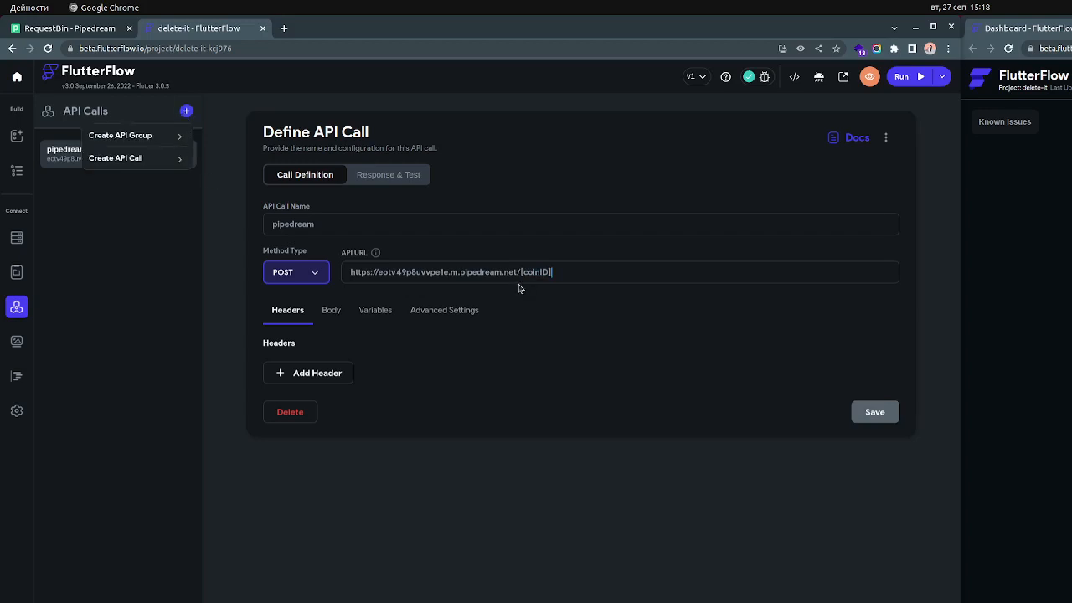
{"action": "left_click", "coordinate": [495, 270]}
{"action": "key", "text": "ctrl+a"}
{"action": "key", "text": "ctrl+c"}
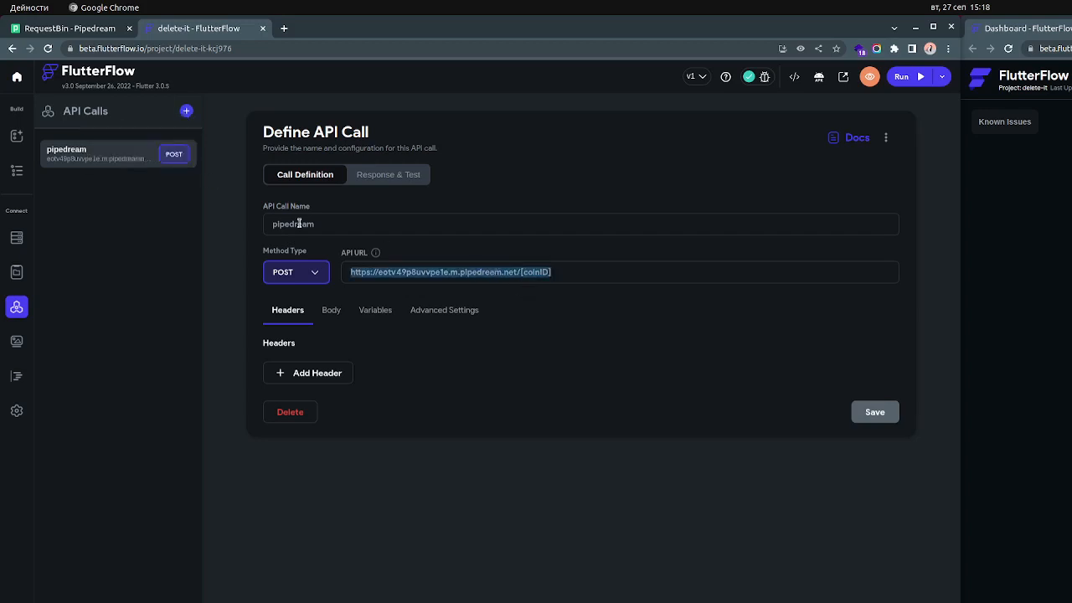
Create a new API call and set its method type to PUT
{"action": "left_click", "coordinate": [186, 112]}
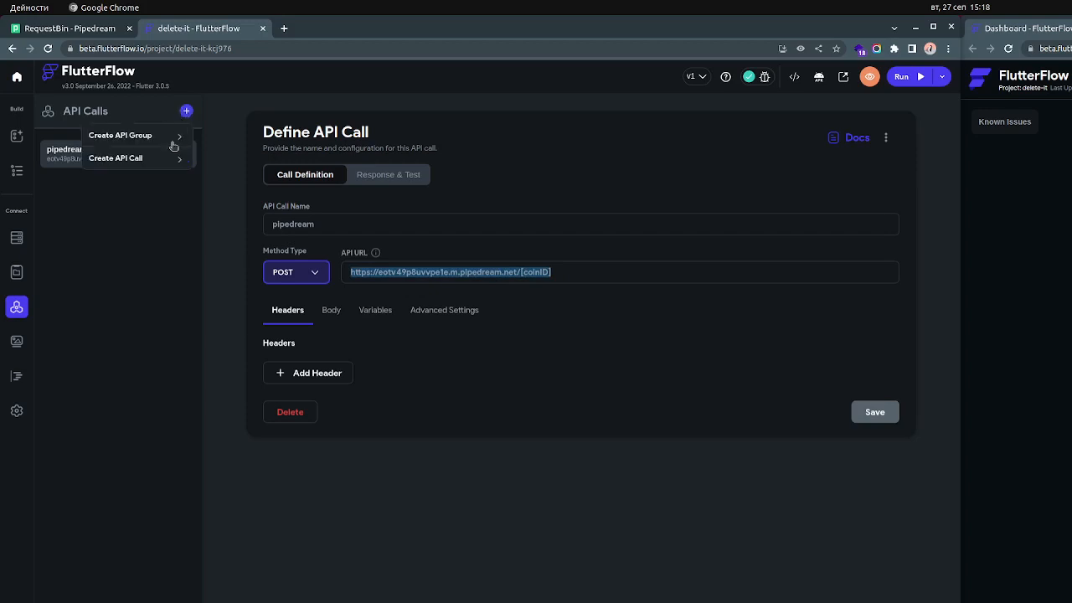
{"action": "left_click", "coordinate": [159, 161]}
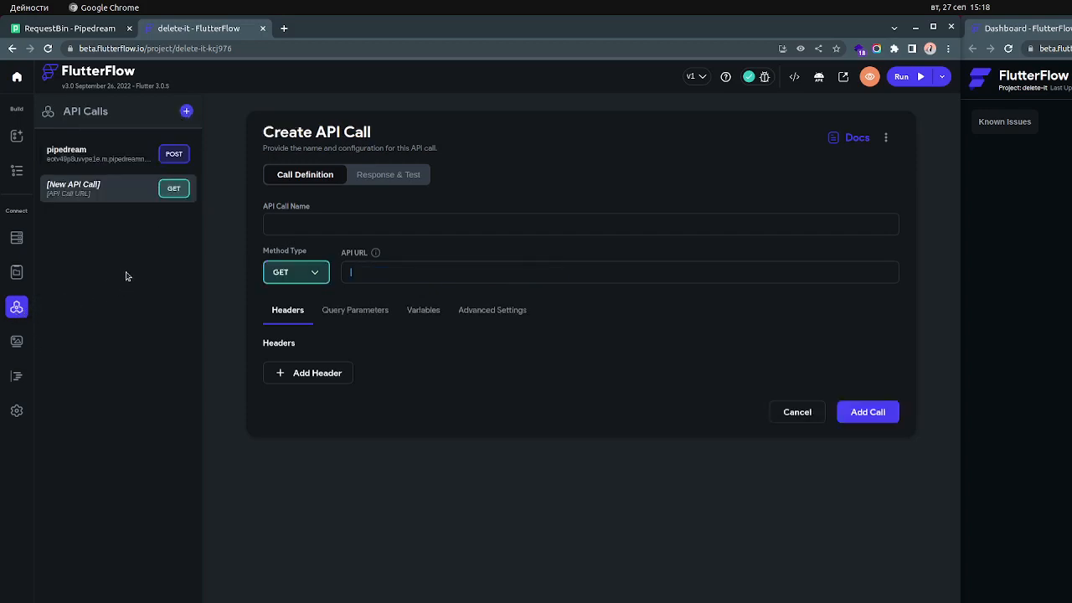
{"action": "left_click", "coordinate": [298, 275]}
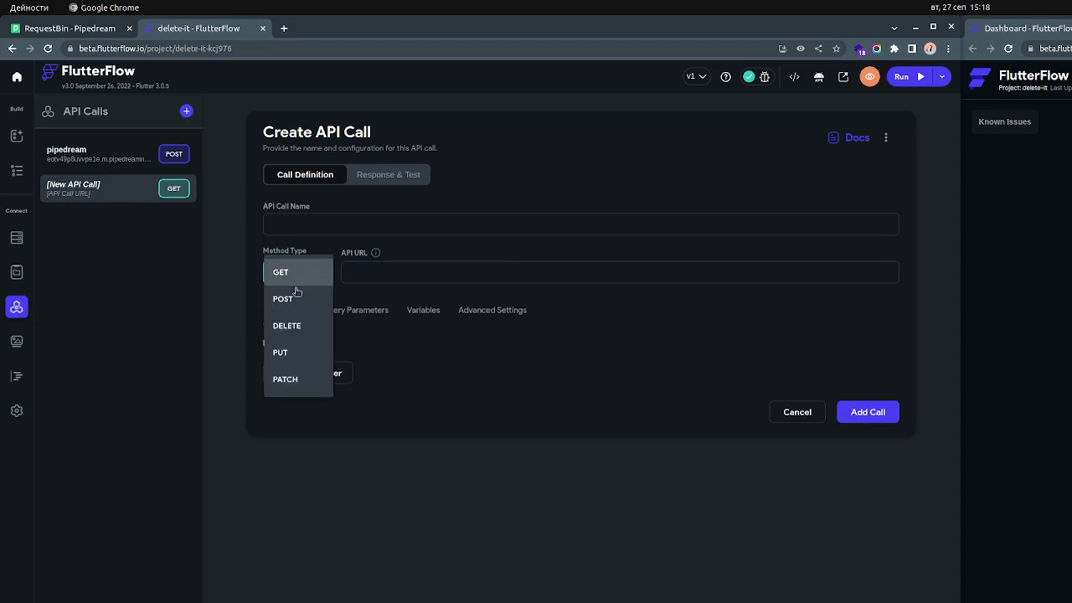
{"action": "left_click", "coordinate": [293, 352]}
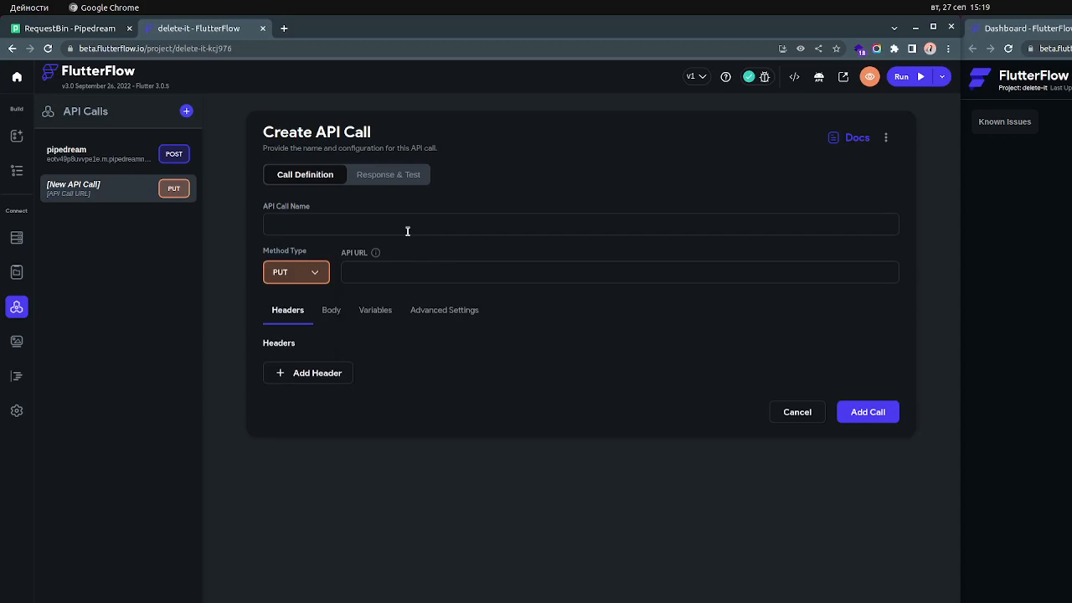
Name the new API call "pipedream request to test variable inside url"
{"action": "type", "text": "pipedream reque"}
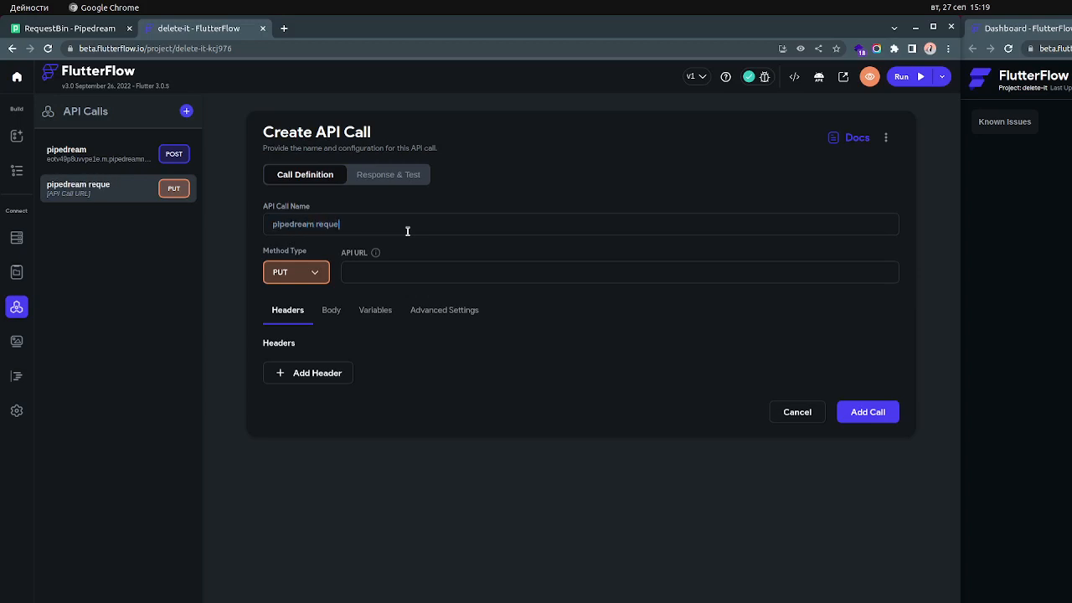
{"action": "type", "text": "st to test variable inside url"}
Paste the copied pipedream address as the API URL and change its path to /users/[userid]
{"action": "key", "text": "ctrl+v"}
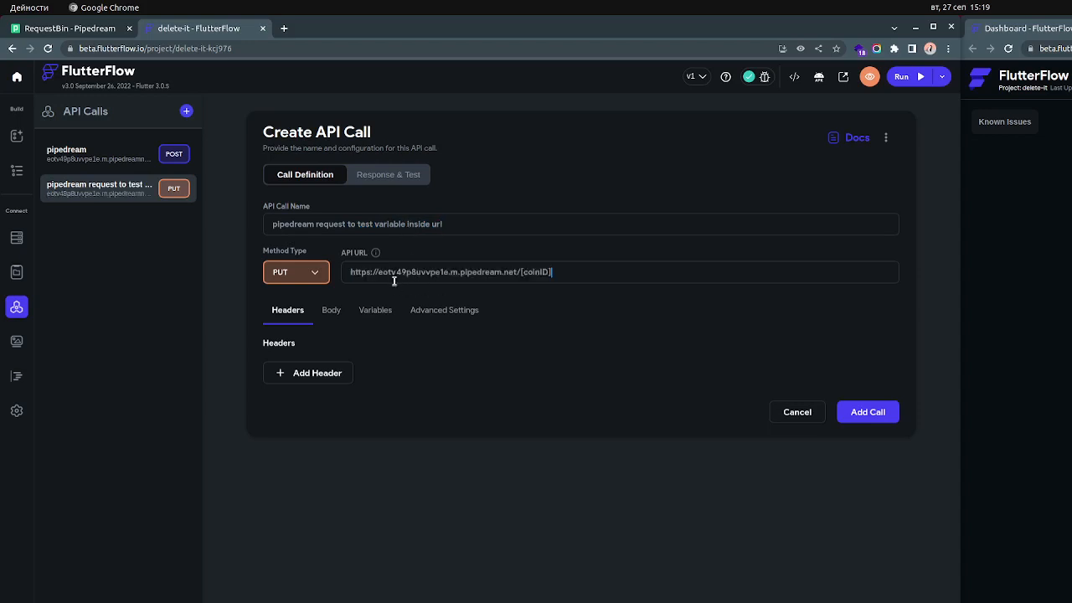
{"action": "double_click", "coordinate": [527, 271]}
{"action": "type", "text": "user"}
{"action": "type", "text": "users/"}
Add a call variable named userid with type Integer and default value 0
{"action": "left_click", "coordinate": [374, 311]}
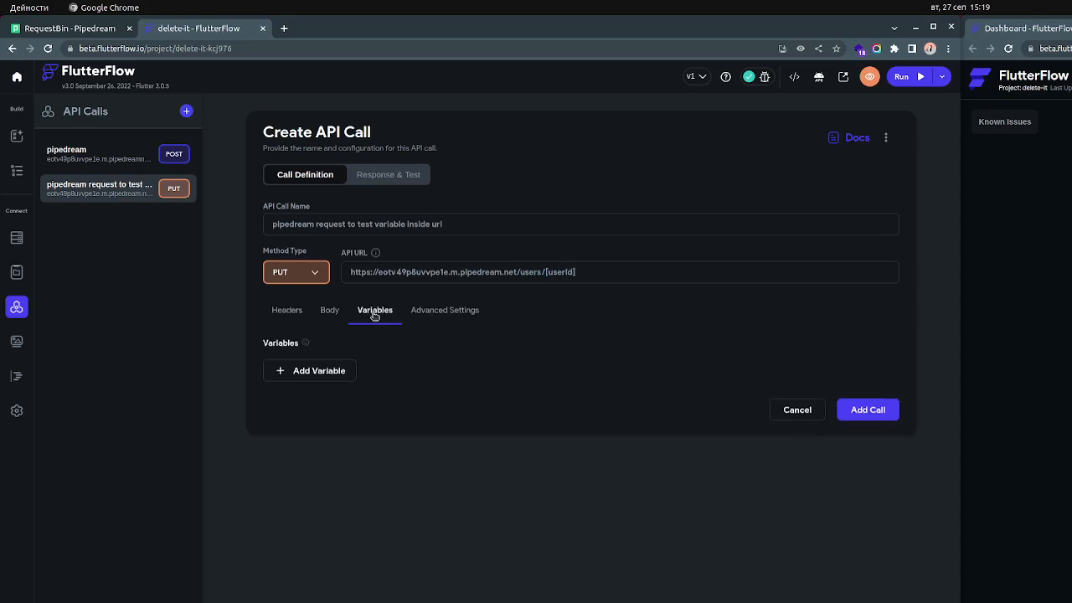
{"action": "left_click", "coordinate": [327, 371]}
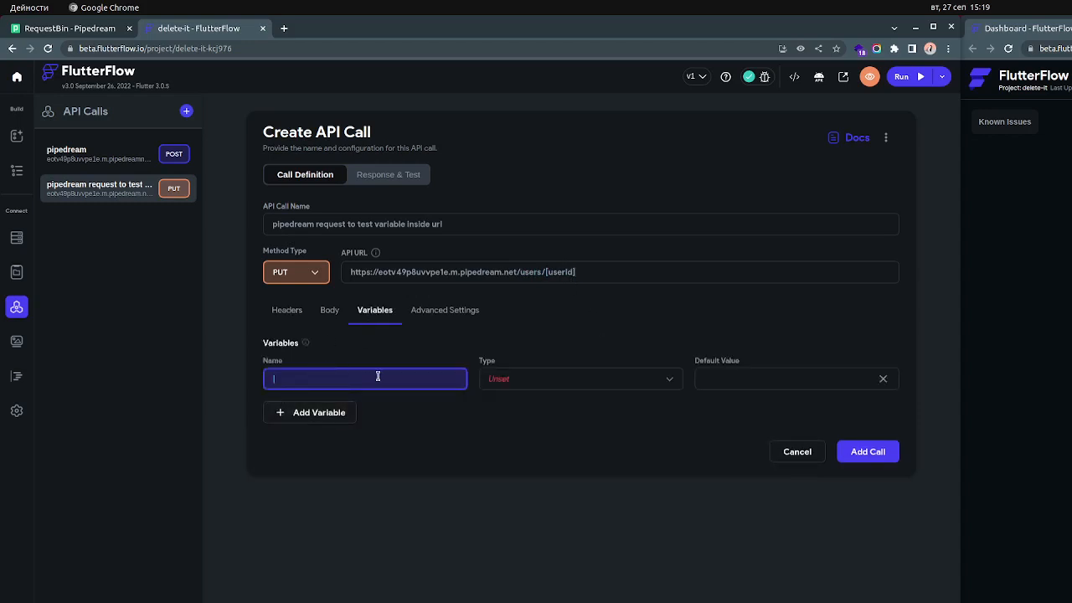
{"action": "type", "text": "userId"}
{"action": "left_click", "coordinate": [557, 380]}
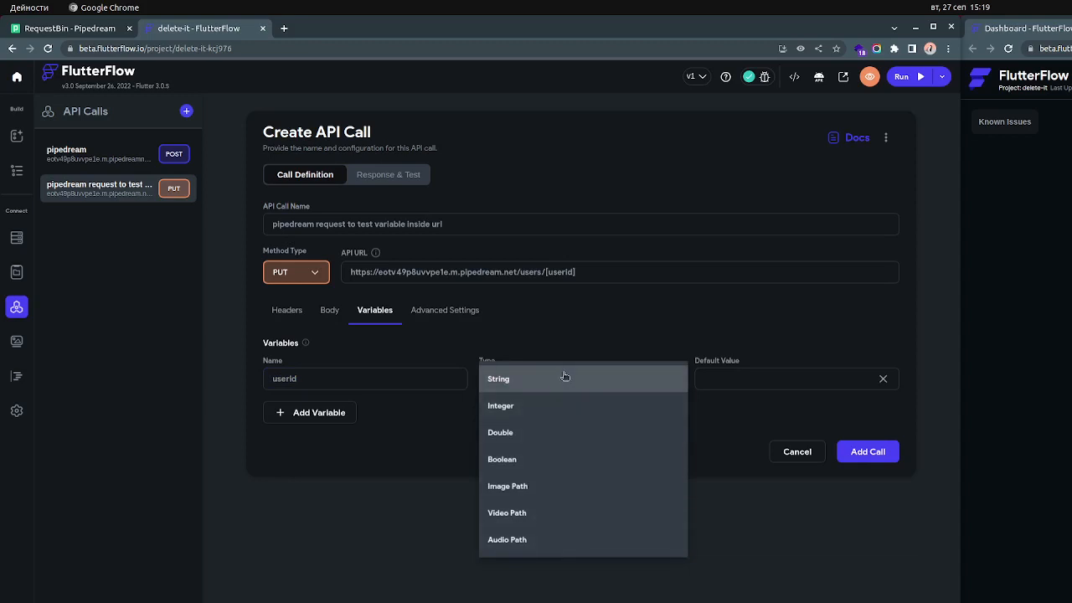
{"action": "left_click", "coordinate": [559, 412]}
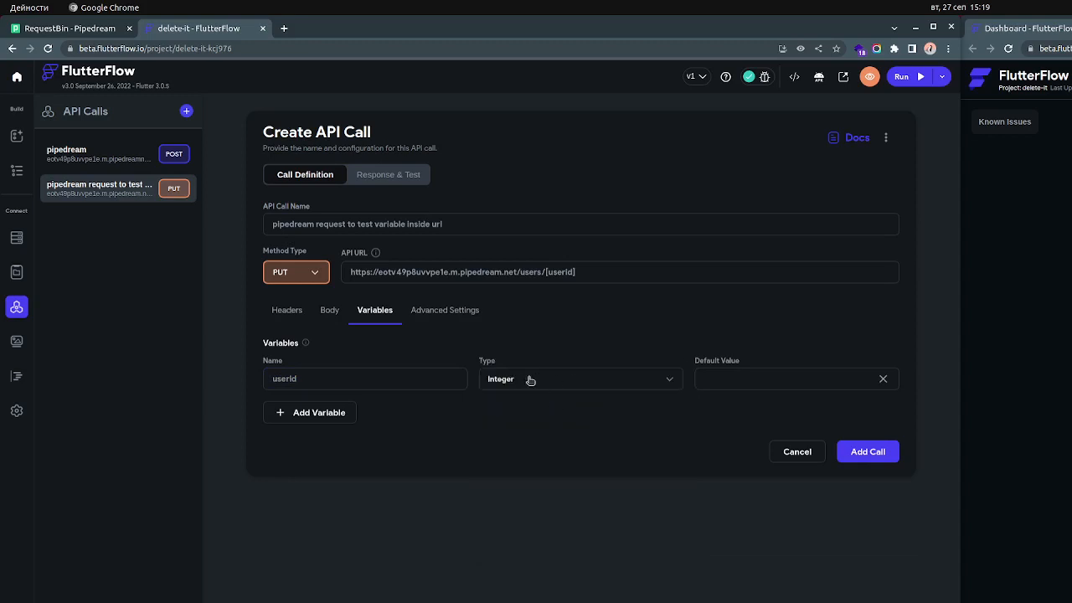
{"action": "left_click", "coordinate": [776, 377]}
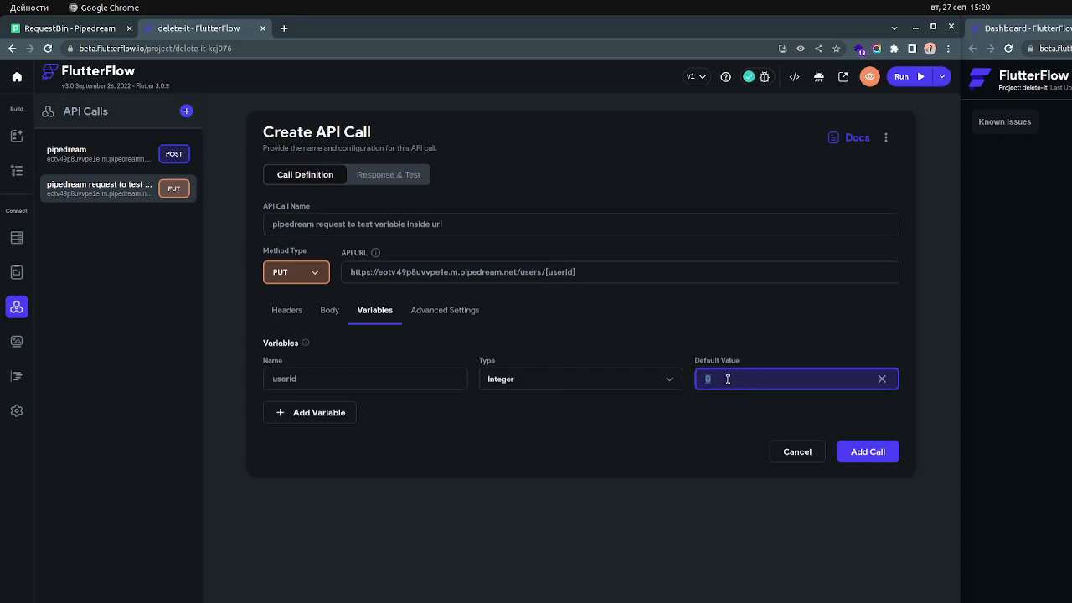
Set the body type of the PUT call to JSON
{"action": "left_click", "coordinate": [330, 311]}
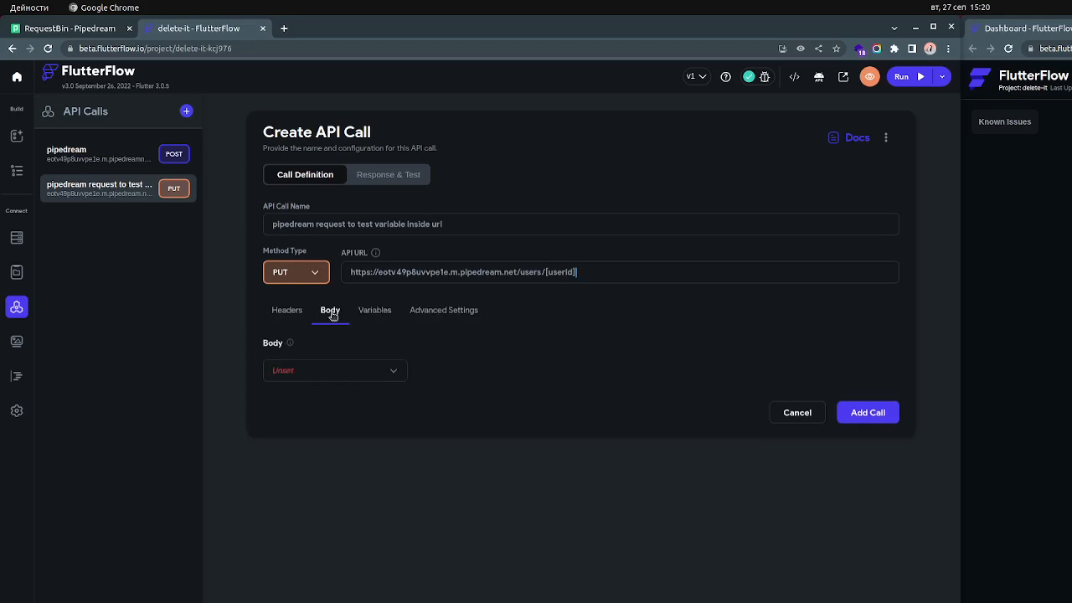
{"action": "left_click", "coordinate": [353, 373]}
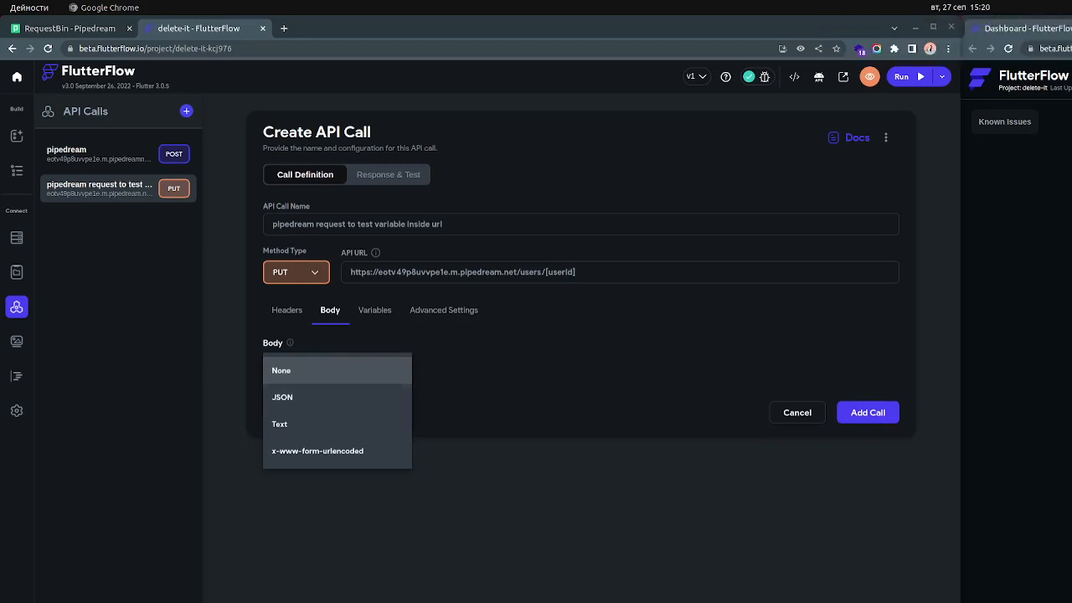
{"action": "left_click", "coordinate": [364, 398]}
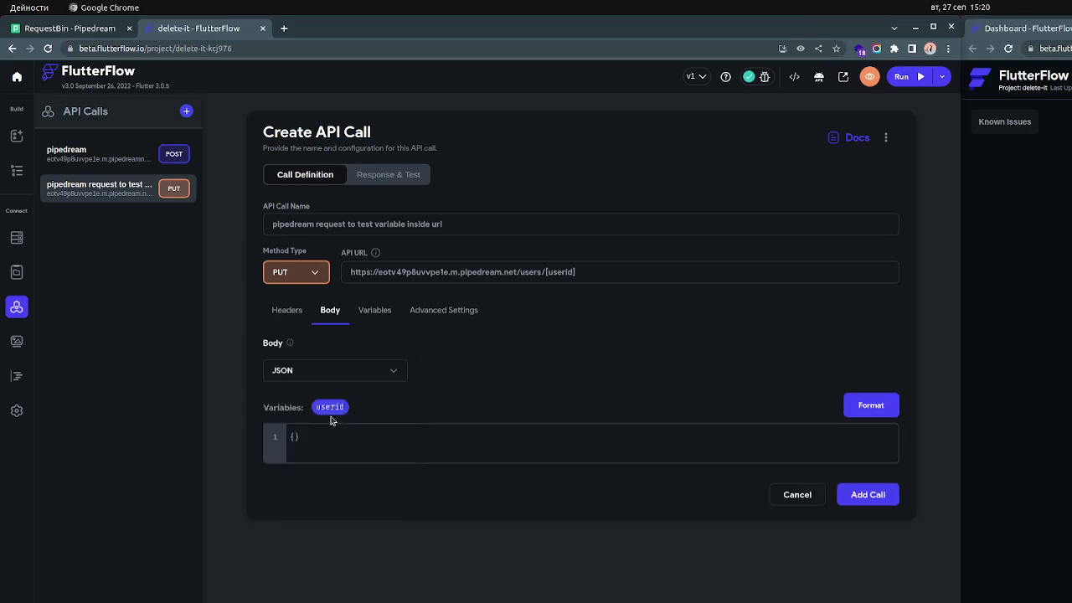
Add a "userid" key to the JSON body and insert the userid variable as its value
{"action": "left_click", "coordinate": [294, 436]}
{"action": "key", "text": "Return"}
{"action": "key", "text": "Return"}
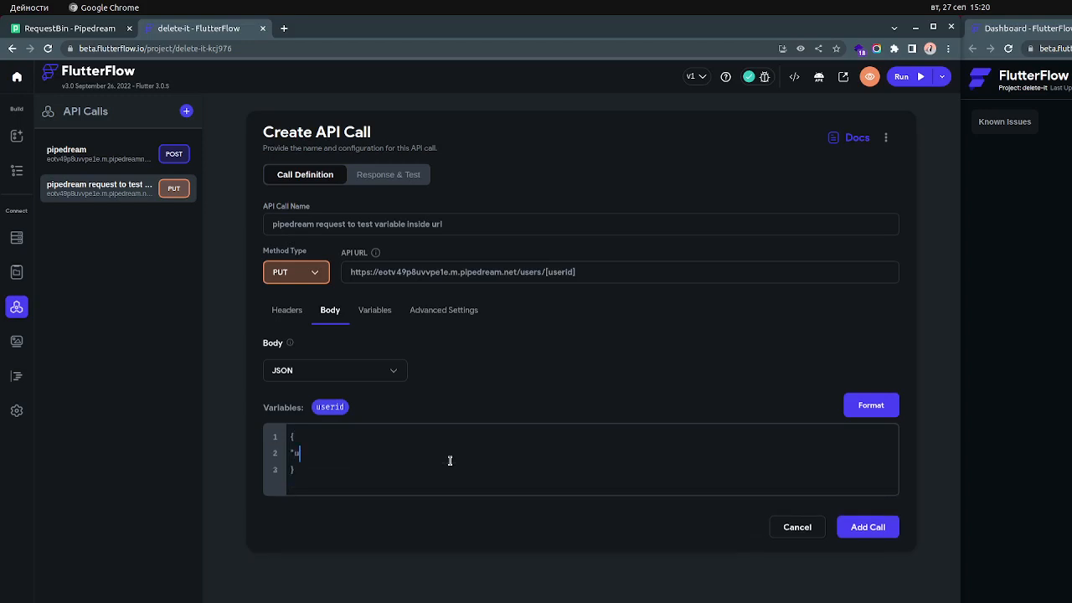
{"action": "type", "text": "\"userid\":"}
{"action": "left_click_drag", "start_coordinate": [331, 408], "coordinate": [393, 452]}
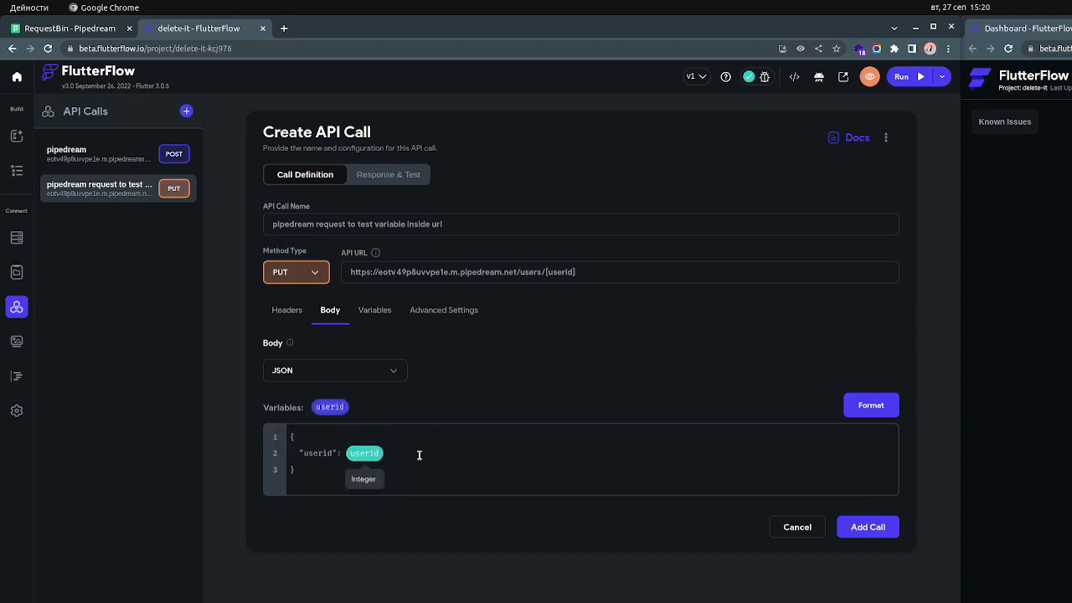
Remove the inserted variable from the JSON body and enter it manually as <userid>
{"action": "key", "text": "BackSpace"}
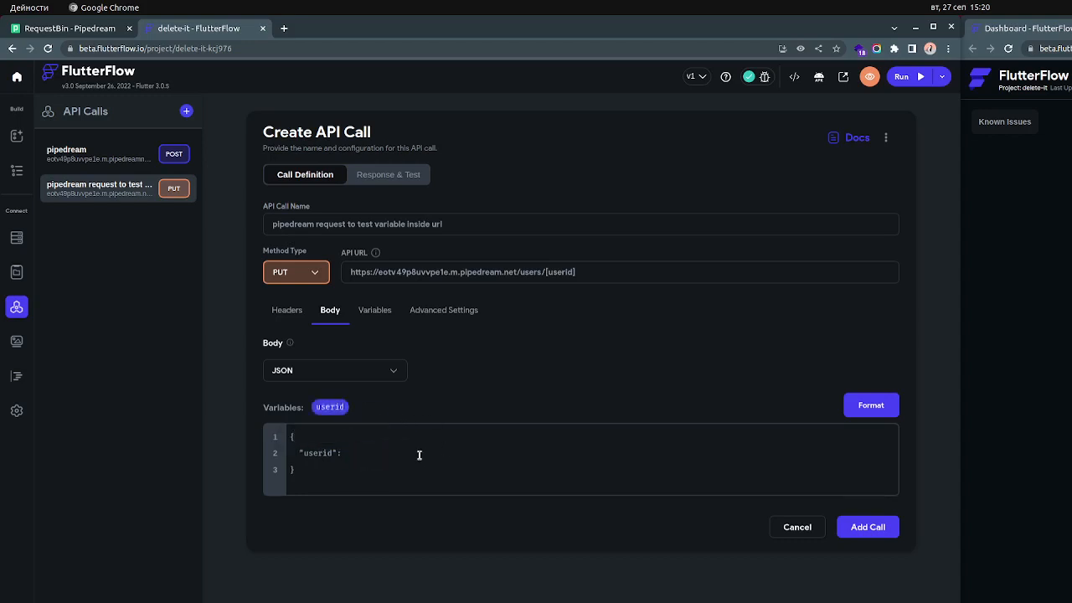
{"action": "type", "text": "<user"}
{"action": "type", "text": "id>"}
{"action": "key", "text": "BackSpace"}
{"action": "type", "text": "<"}
{"action": "type", "text": "userid>"}
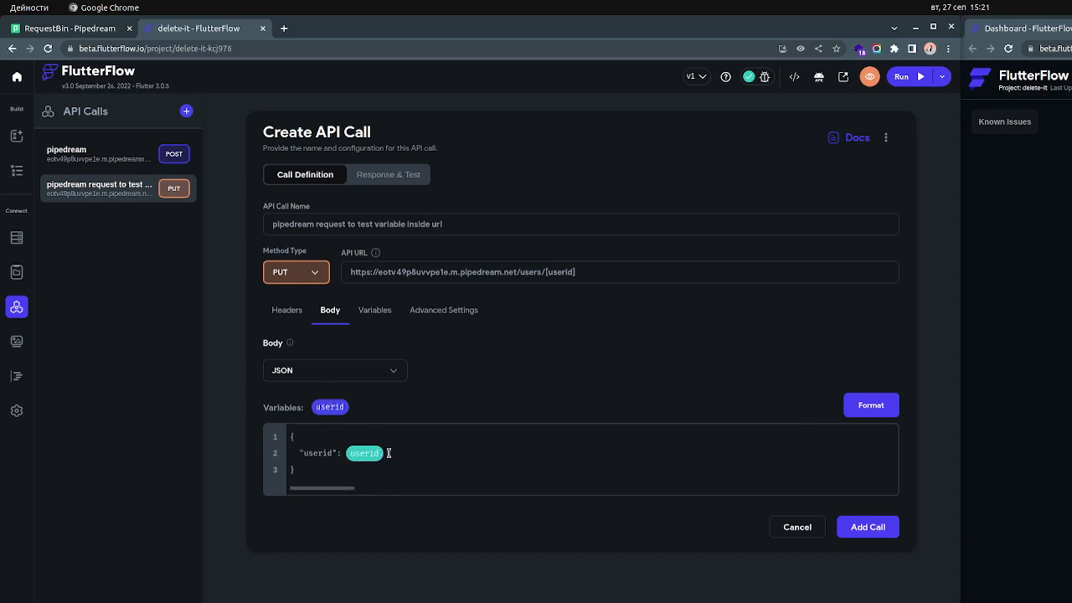
Format the JSON body, delete the indentation before the "userid" key, and format it again
{"action": "left_click", "coordinate": [853, 412]}
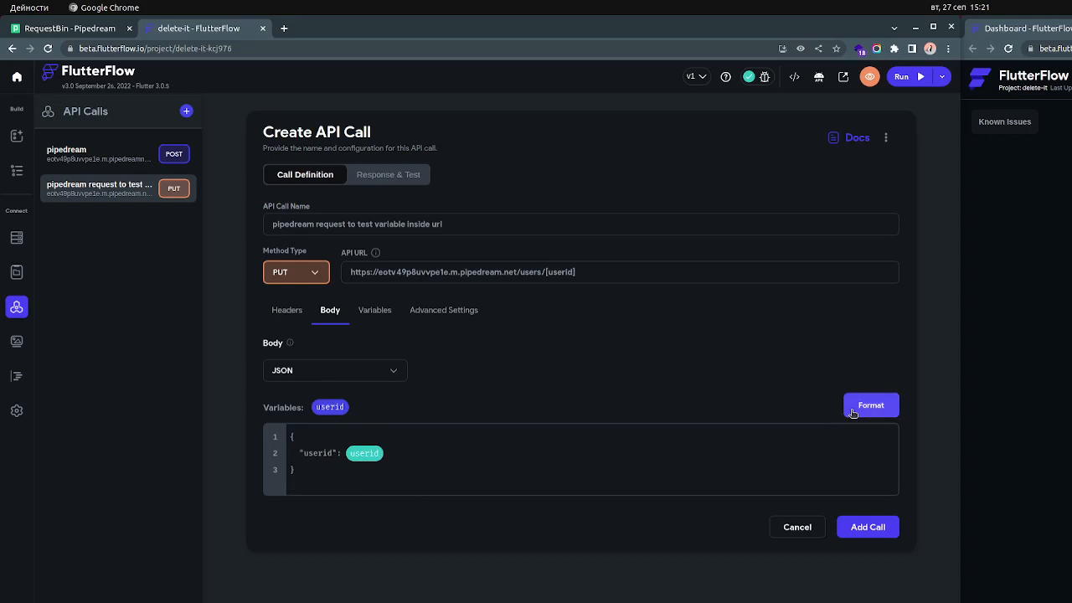
{"action": "key", "text": "BackSpace"}
{"action": "key", "text": "BackSpace"}
{"action": "key", "text": "BackSpace"}
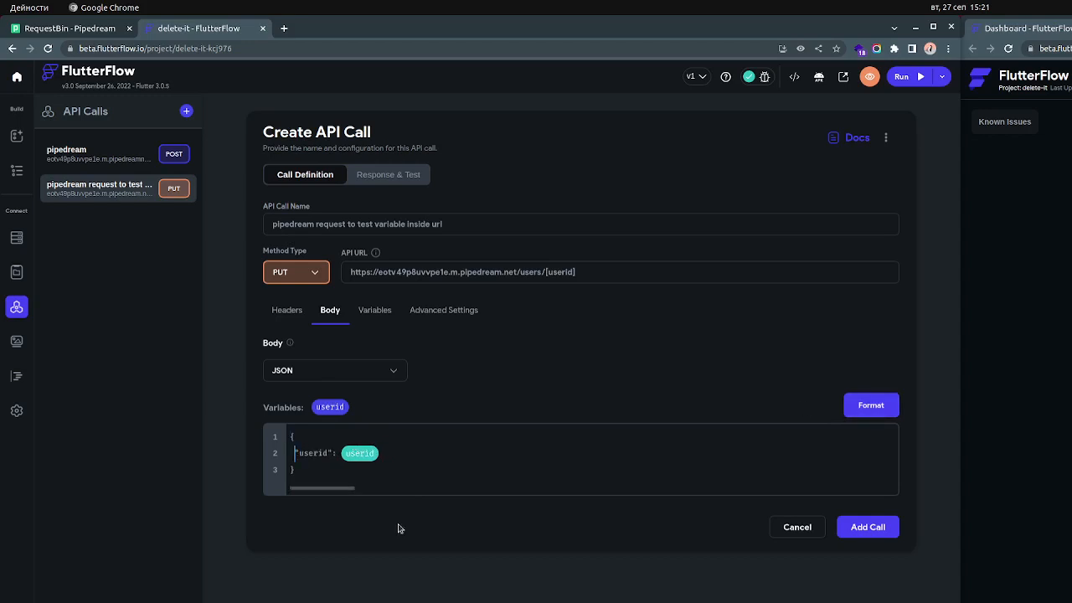
{"action": "left_click", "coordinate": [341, 452]}
{"action": "left_click", "coordinate": [889, 405]}
Try formatting the JSON body with a trailing comma after the userid variable, and remove the comma before reformatting
{"action": "left_click", "coordinate": [879, 403]}
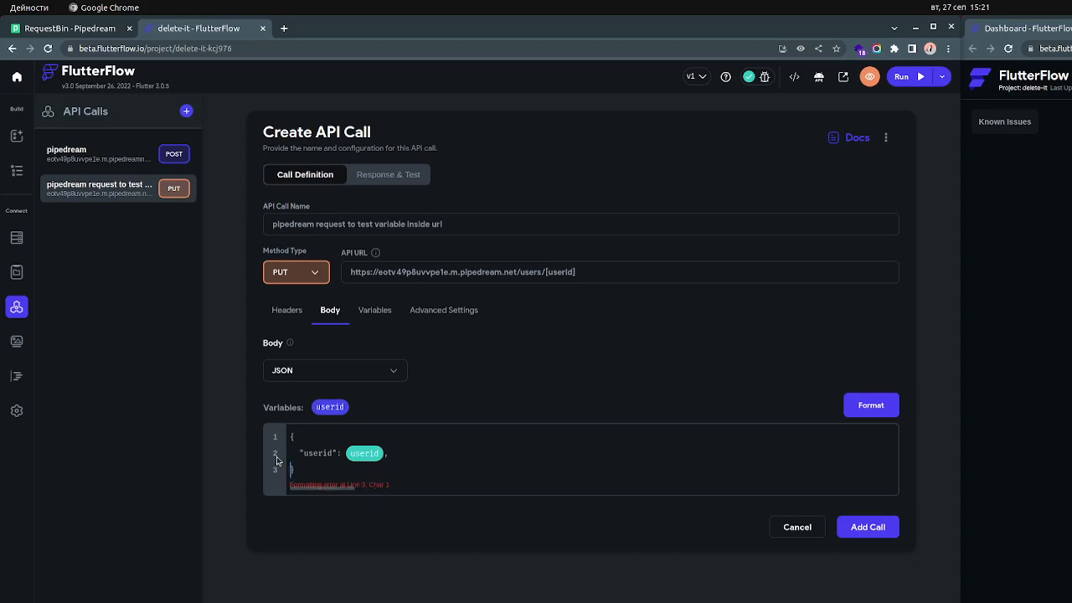
{"action": "left_click", "coordinate": [443, 451]}
{"action": "left_click", "coordinate": [869, 405]}
Format the JSON body once more and add the PUT call to the project
{"action": "left_click", "coordinate": [327, 435]}
{"action": "left_click", "coordinate": [867, 416]}
{"action": "left_click", "coordinate": [318, 437]}
{"action": "key", "text": "BackSpace"}
{"action": "left_click", "coordinate": [870, 411]}
{"action": "left_click", "coordinate": [886, 527]}
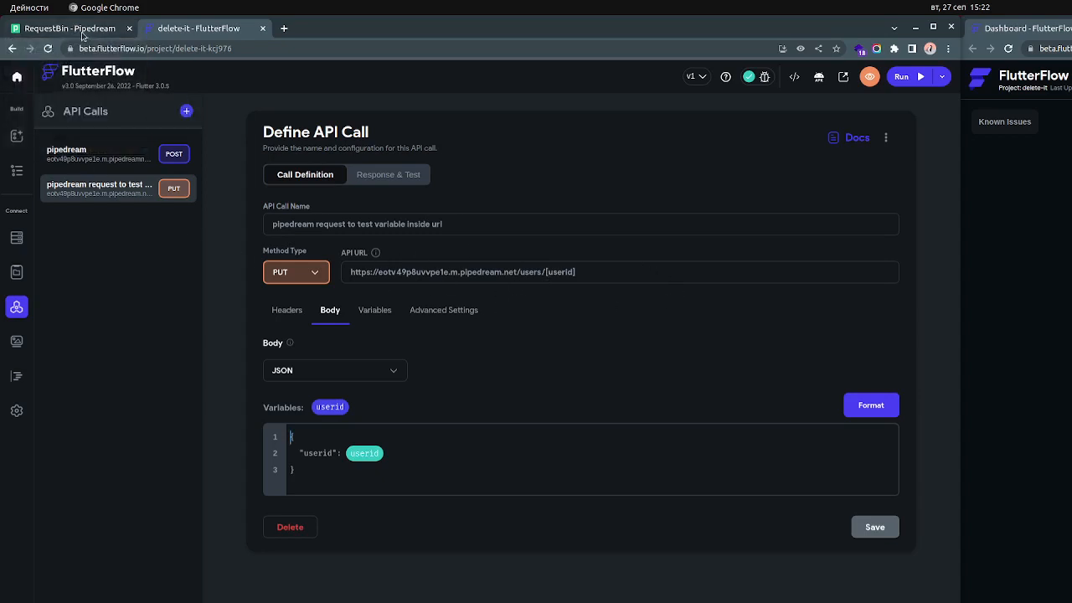
Switch to Pipedream and start a new workflow
{"action": "left_click", "coordinate": [83, 33]}
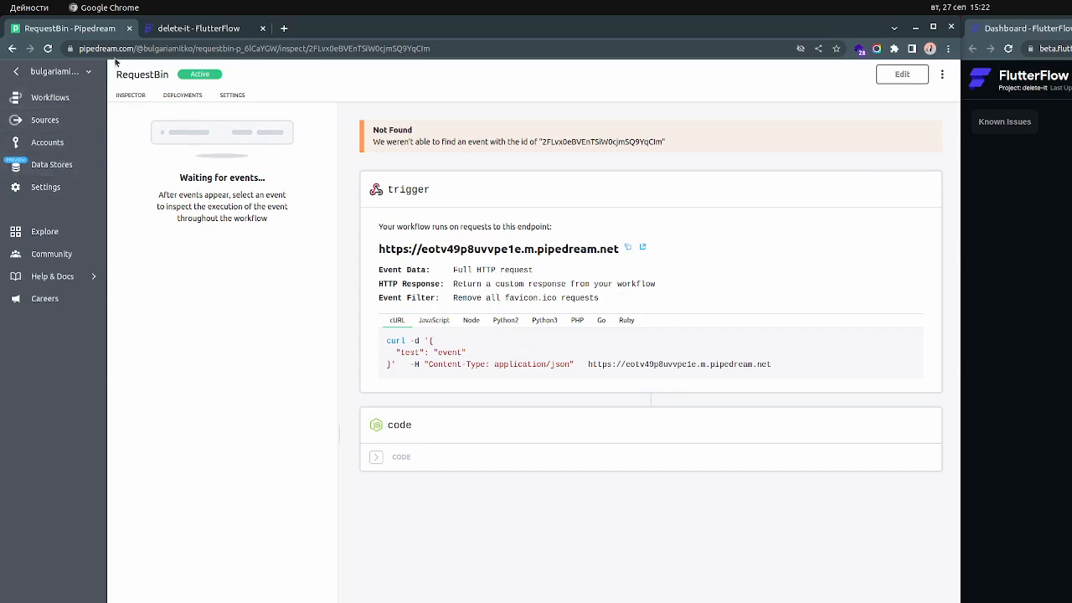
{"action": "double_click", "coordinate": [98, 50]}
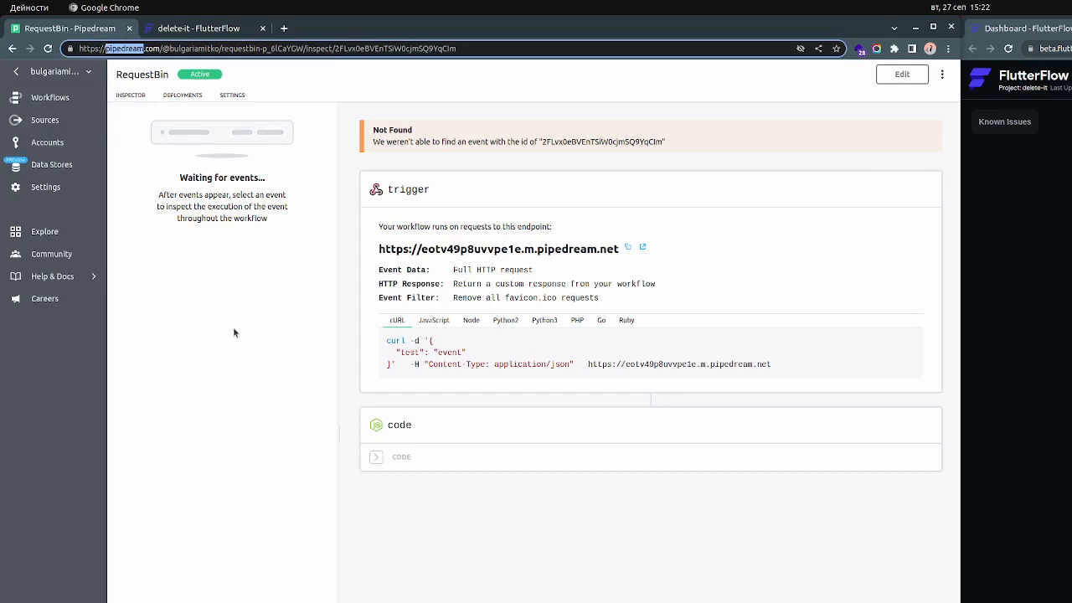
{"action": "left_click", "coordinate": [50, 97]}
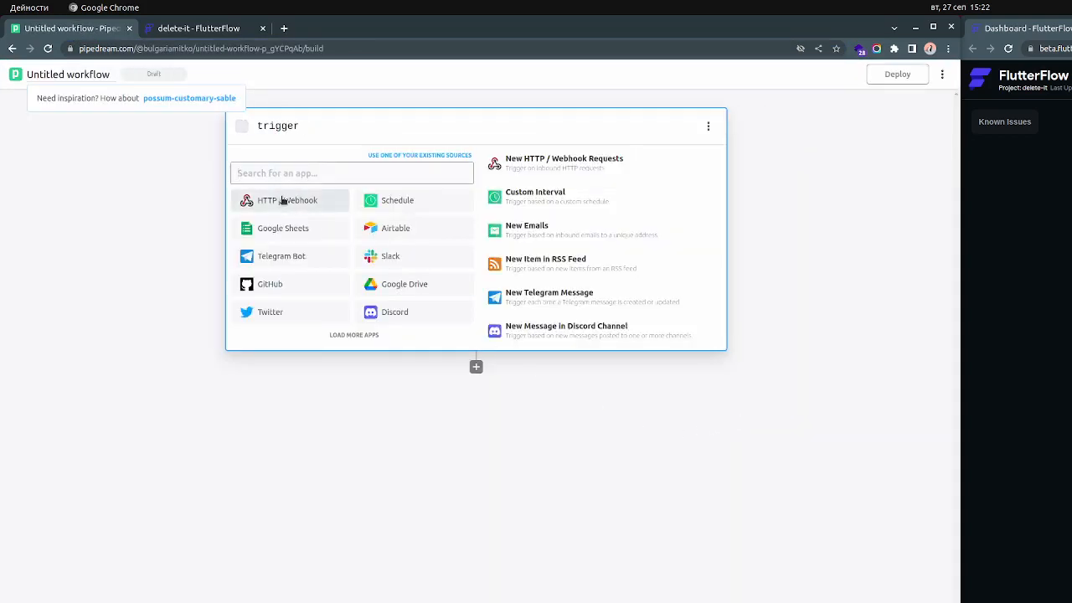
Set the workflow trigger to HTTP API Requests, keeping the full HTTP request and custom response options, and save it
{"action": "left_click", "coordinate": [281, 203]}
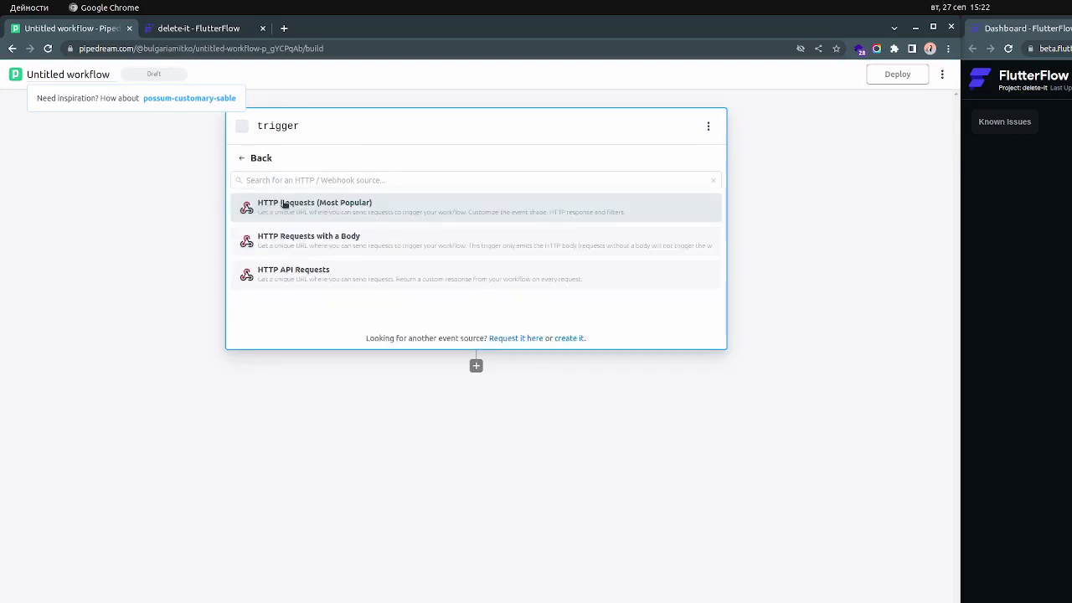
{"action": "left_click", "coordinate": [253, 158]}
{"action": "left_click", "coordinate": [302, 209]}
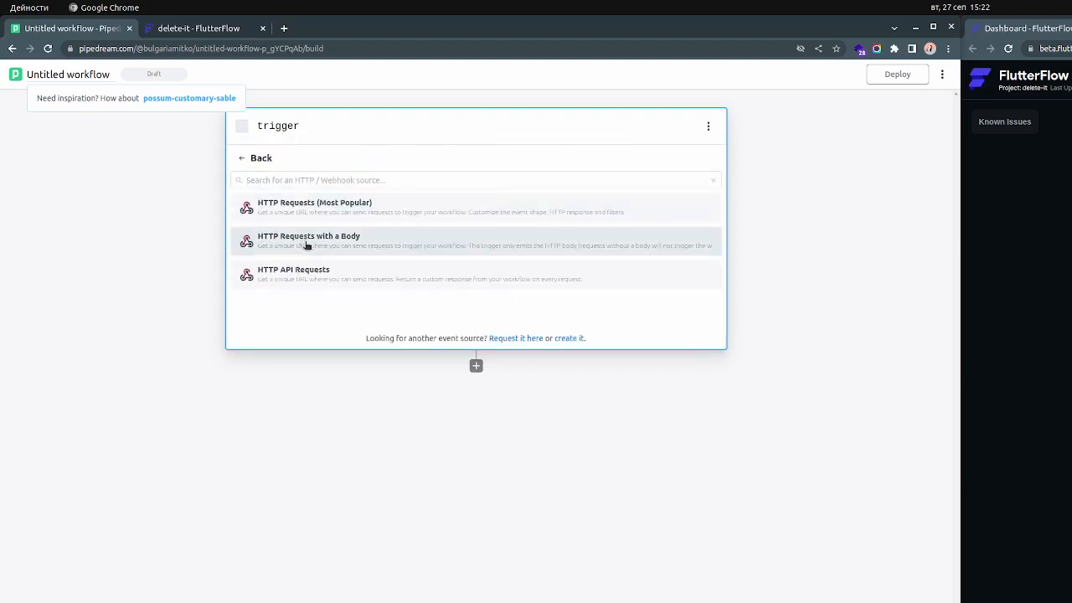
{"action": "left_click", "coordinate": [334, 285]}
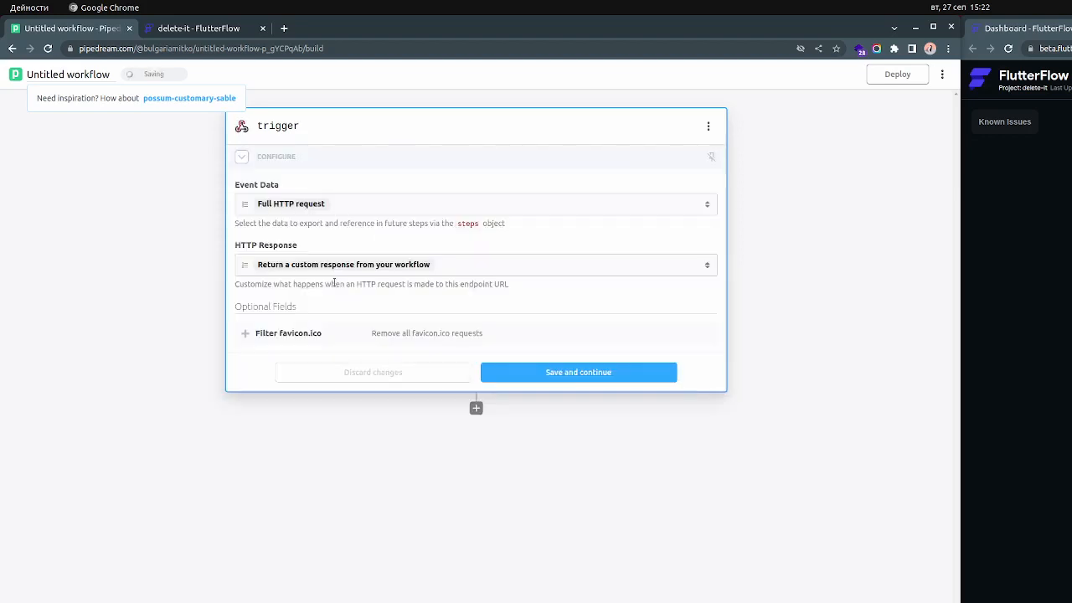
{"action": "left_click", "coordinate": [579, 373]}
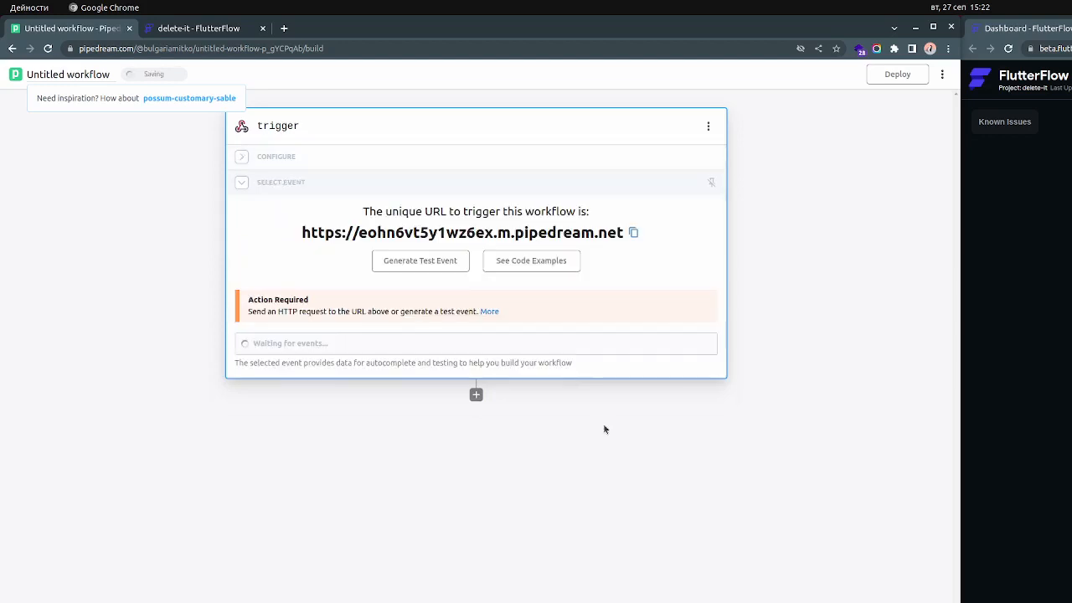
Copy the workflow's trigger URL, replace the base address of the PUT call in FlutterFlow with it before /users/[userid], and save
{"action": "left_click", "coordinate": [634, 234]}
{"action": "left_click", "coordinate": [232, 29]}
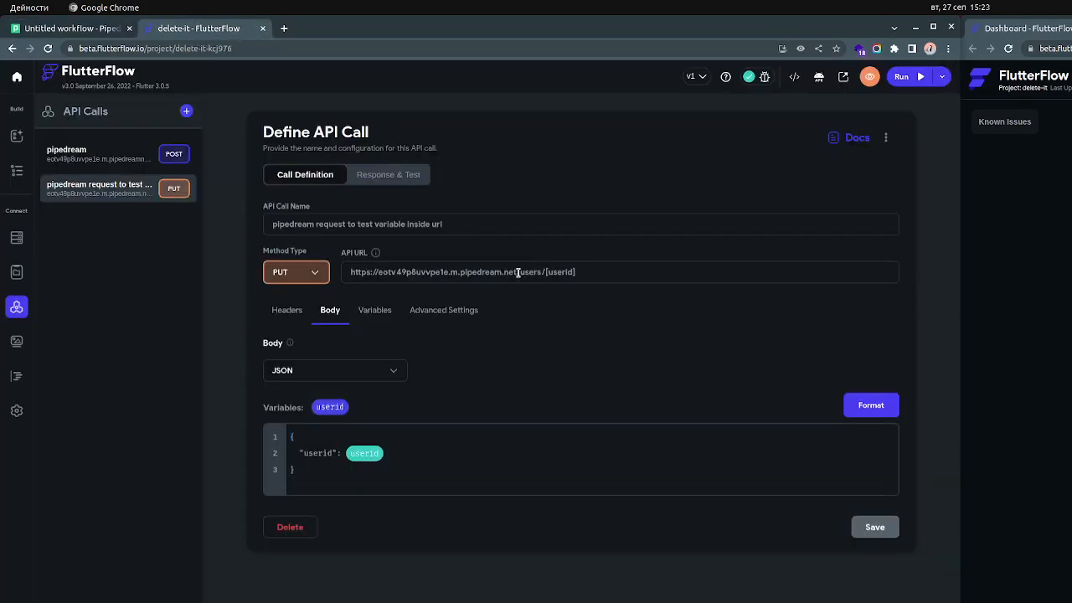
{"action": "left_click_drag", "start_coordinate": [517, 272], "coordinate": [339, 269]}
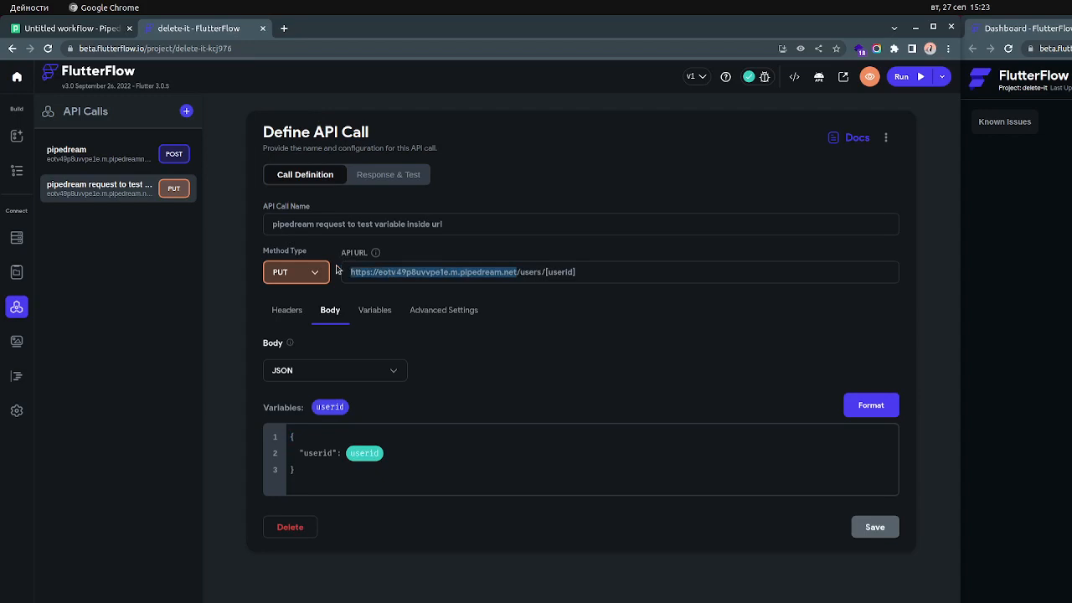
{"action": "key", "text": "ctrl+v"}
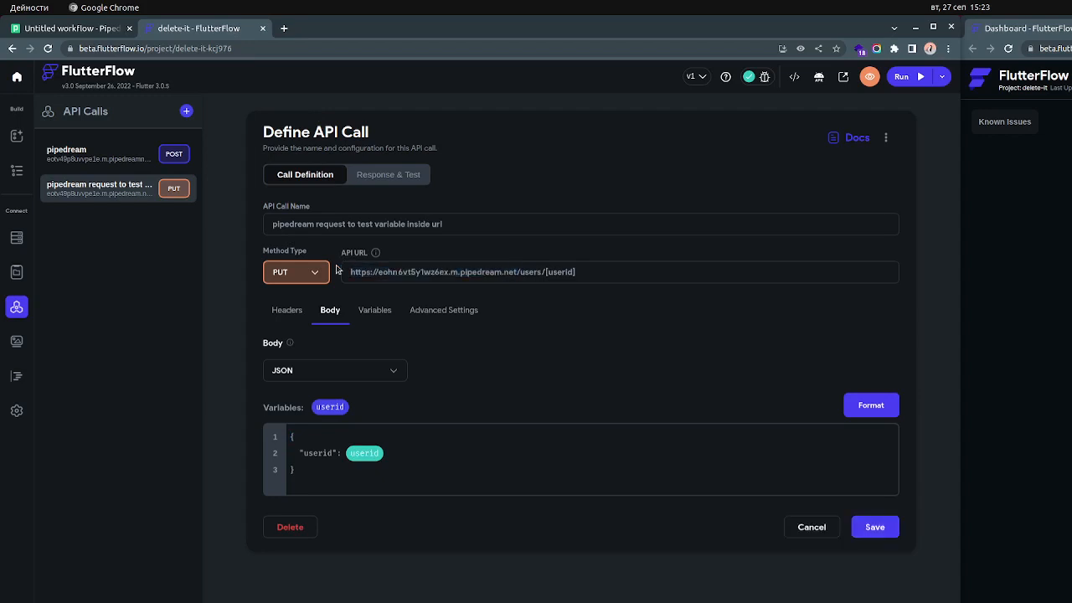
{"action": "left_click", "coordinate": [890, 531]}
Switch to Pipedream, send the workflow a POST test event with the default "test": "event" JSON body, and continue past the trigger results
{"action": "left_click", "coordinate": [90, 27]}
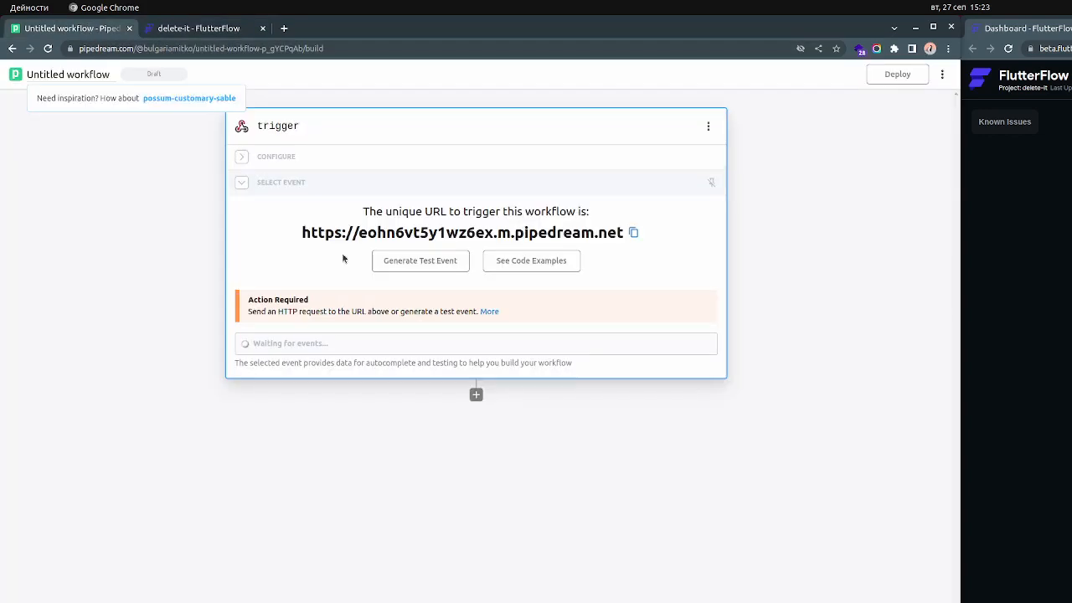
{"action": "left_click", "coordinate": [422, 264]}
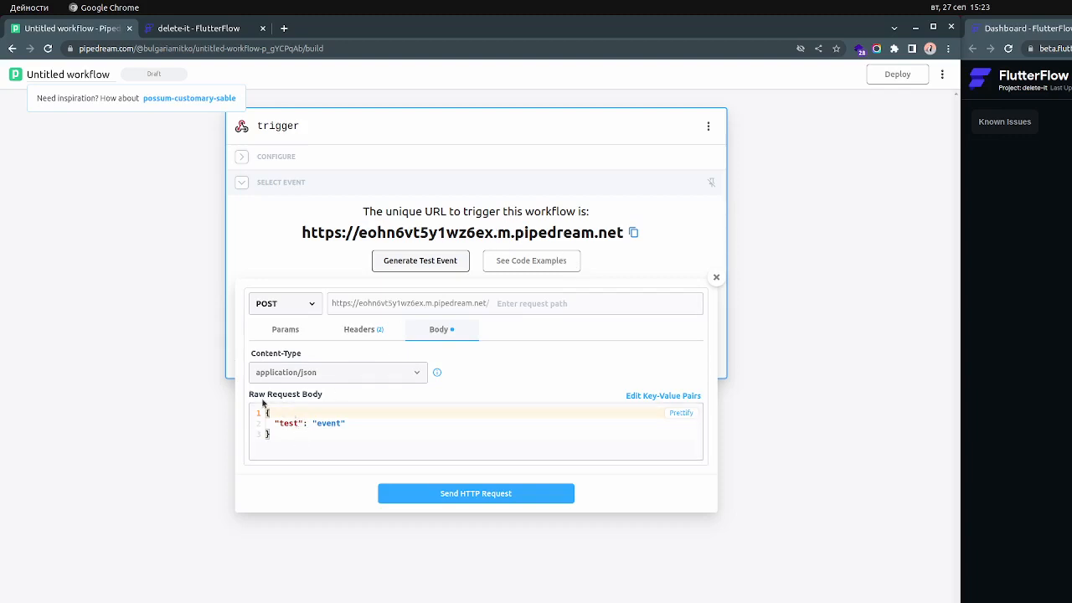
{"action": "left_click", "coordinate": [457, 496]}
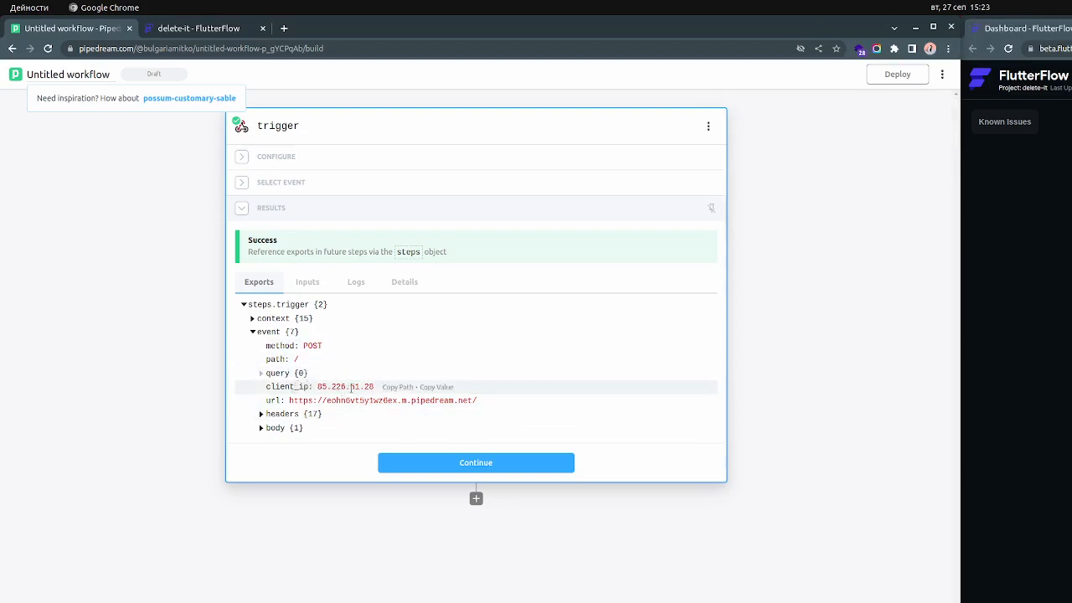
{"action": "left_click", "coordinate": [429, 465]}
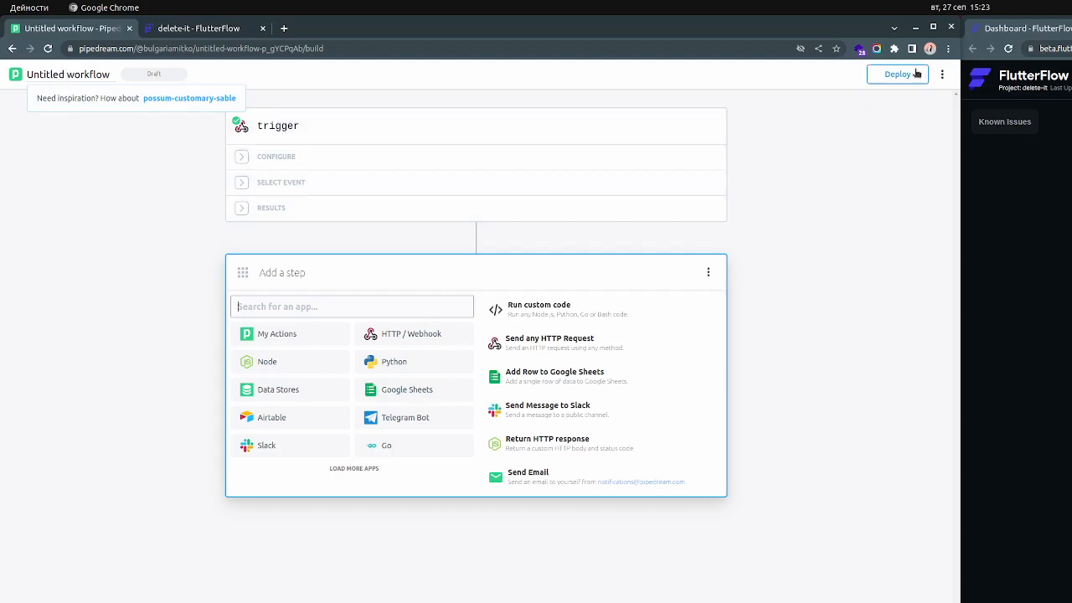
Deploy the untitled workflow to production without adding another step
{"action": "left_click", "coordinate": [918, 75]}
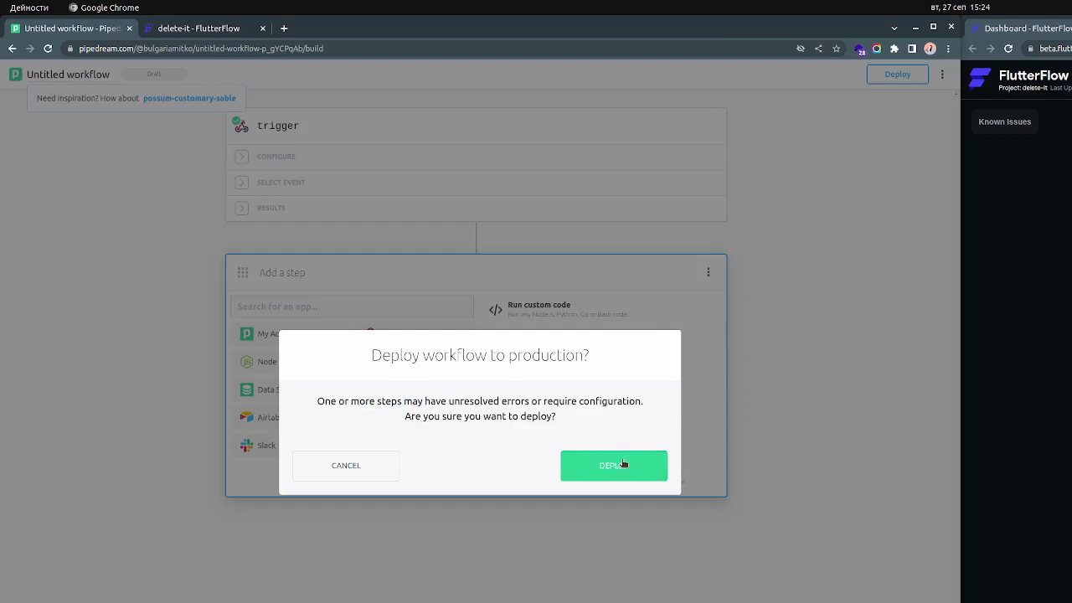
{"action": "left_click", "coordinate": [620, 465]}
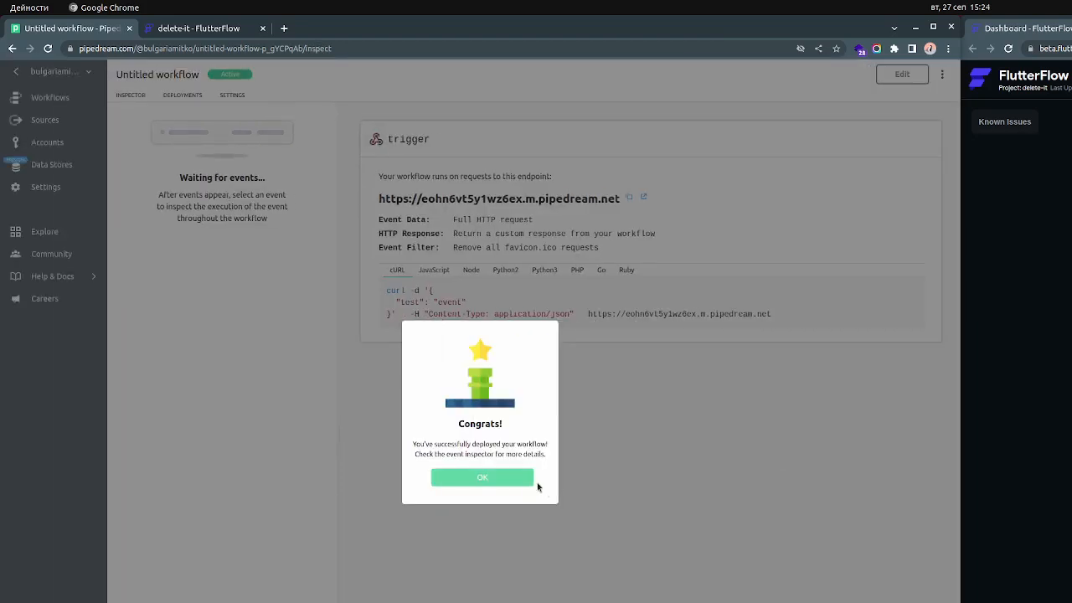
{"action": "left_click", "coordinate": [513, 477]}
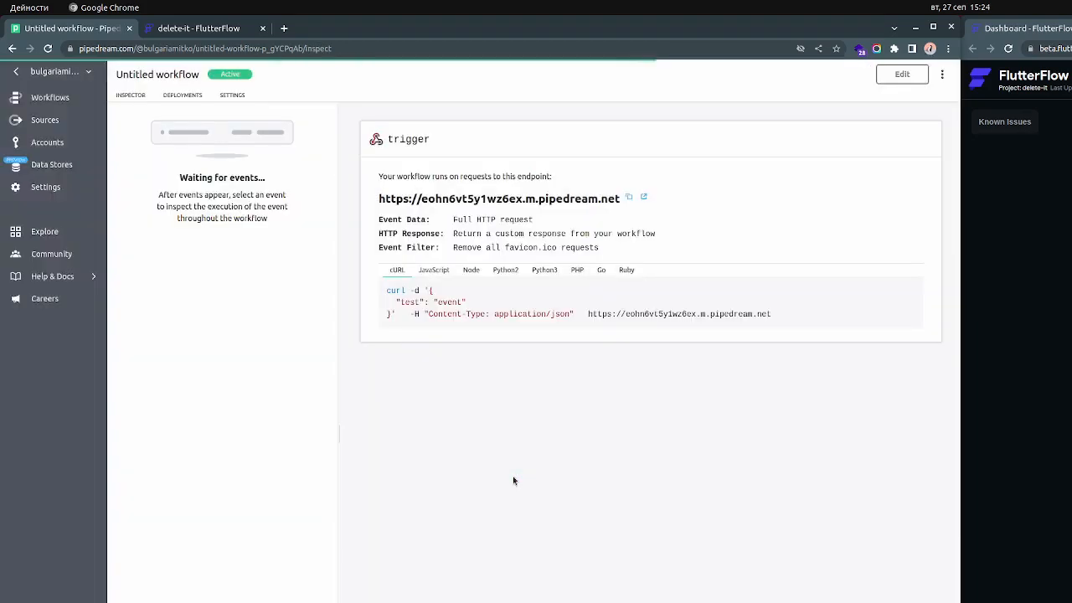
Reopen the untitled workflow from the list of workflows, continue past its trigger results, and deploy it to production again
{"action": "left_click", "coordinate": [56, 105]}
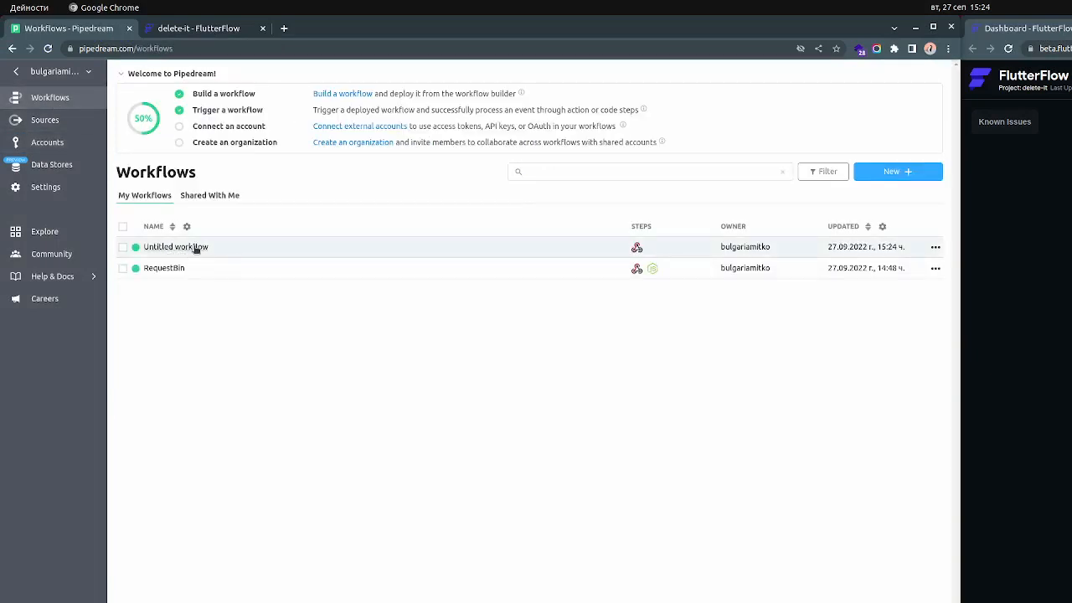
{"action": "left_click", "coordinate": [196, 247]}
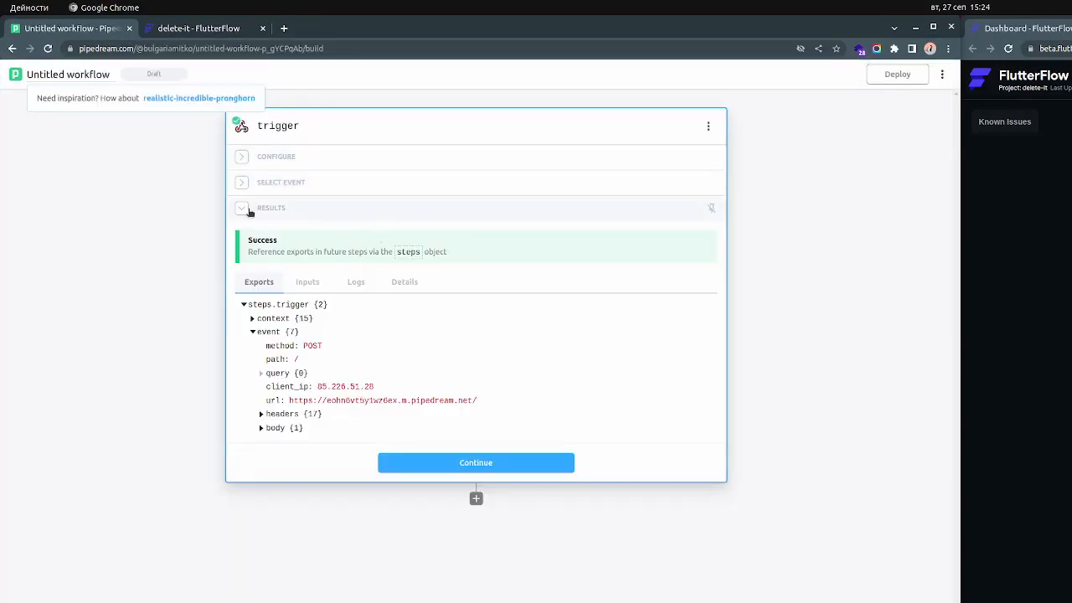
{"action": "left_click", "coordinate": [524, 463]}
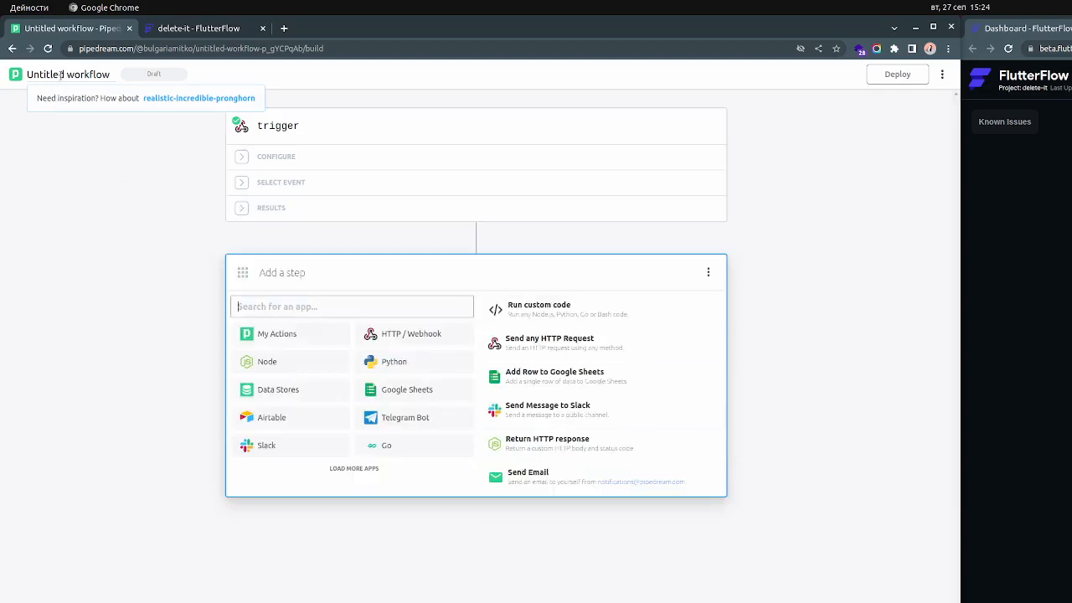
{"action": "left_click", "coordinate": [897, 74]}
{"action": "left_click", "coordinate": [628, 465]}
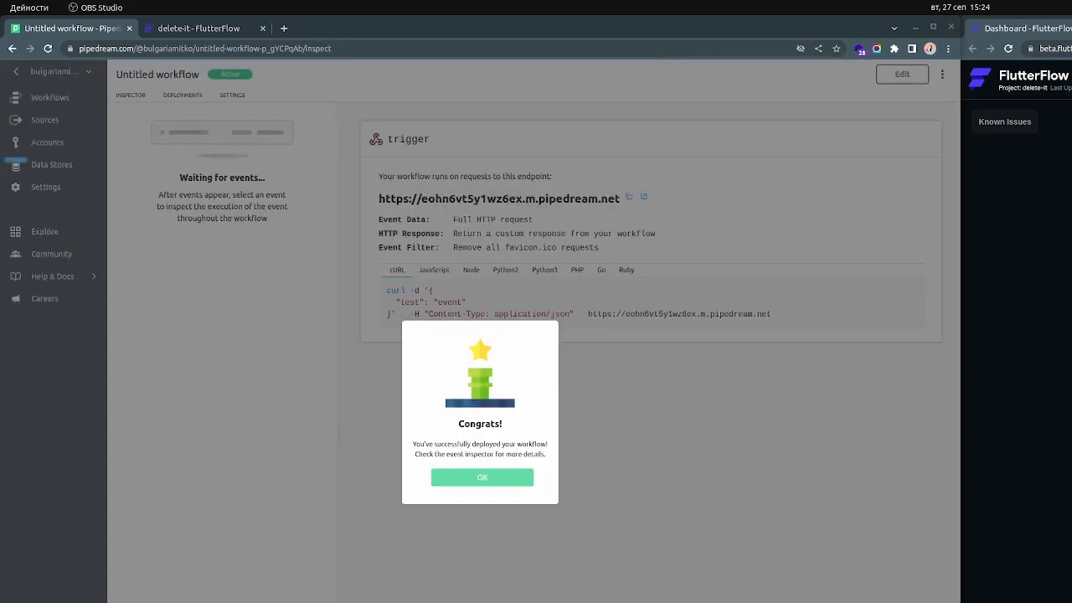
{"action": "left_click", "coordinate": [482, 477]}
{"action": "left_click", "coordinate": [610, 473]}
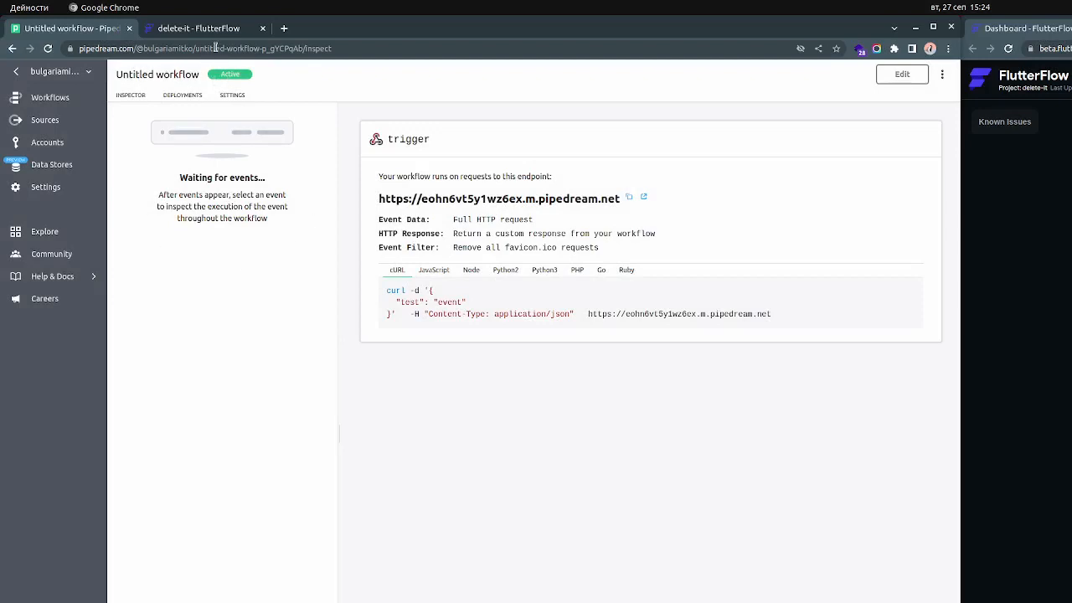
Move FlutterFlow into its own window beside the Pipedream inspector and test the PUT call with the userid value left empty
{"action": "left_click_drag", "start_coordinate": [215, 35], "coordinate": [660, 70]}
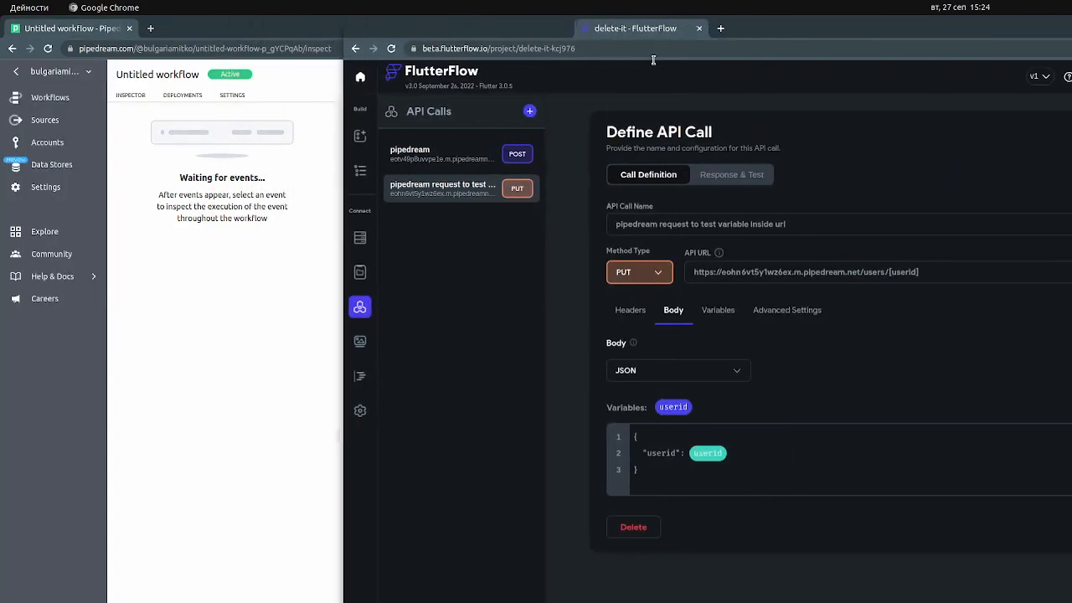
{"action": "left_click", "coordinate": [725, 176]}
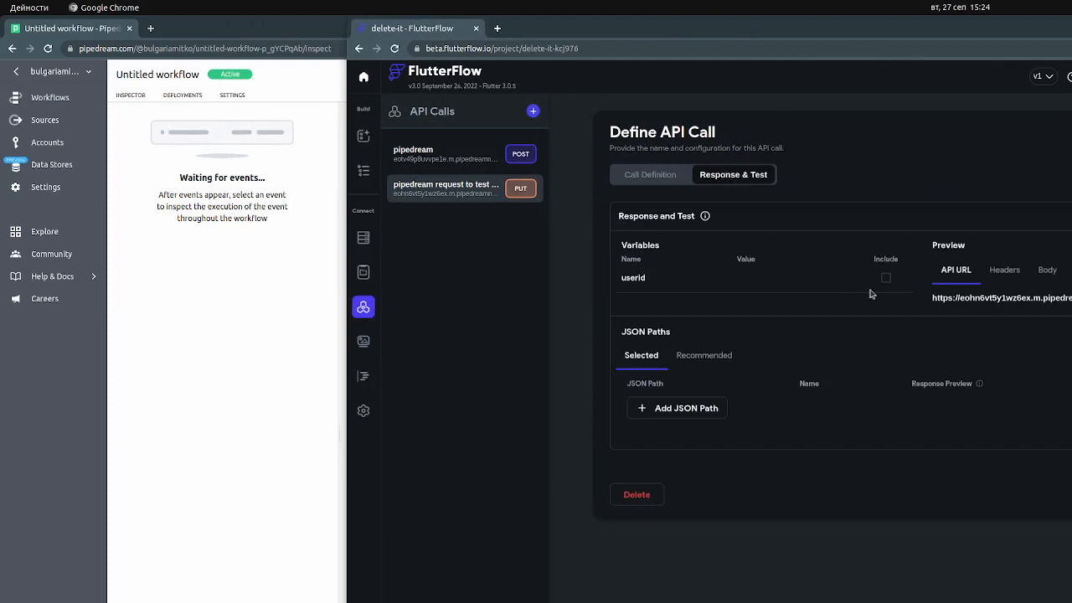
{"action": "left_click", "coordinate": [747, 285]}
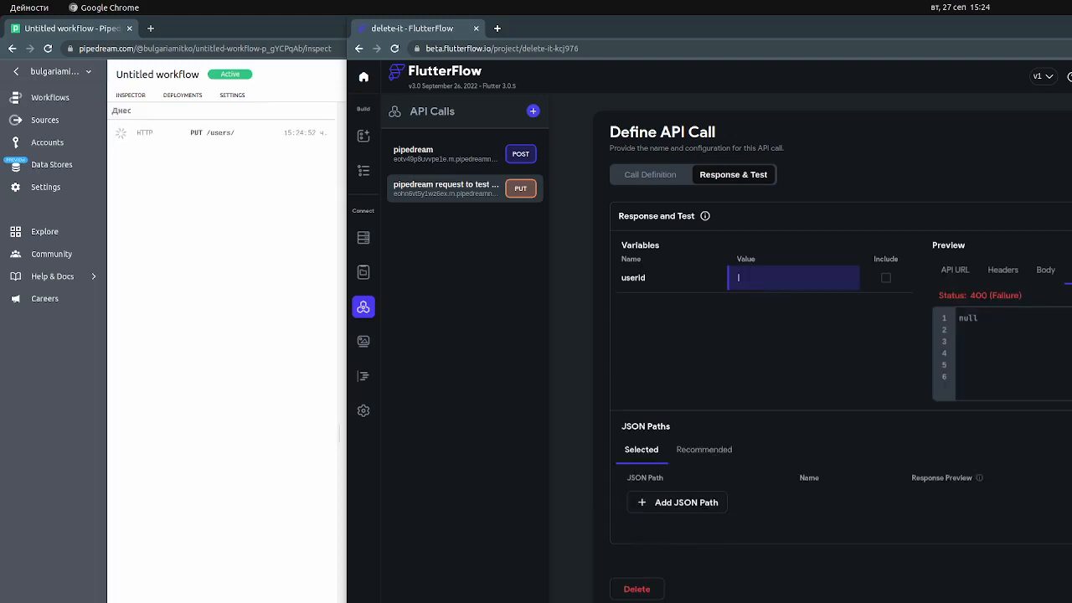
Change the API call's method type to POST and test it with the userid value left empty
{"action": "left_click", "coordinate": [666, 176]}
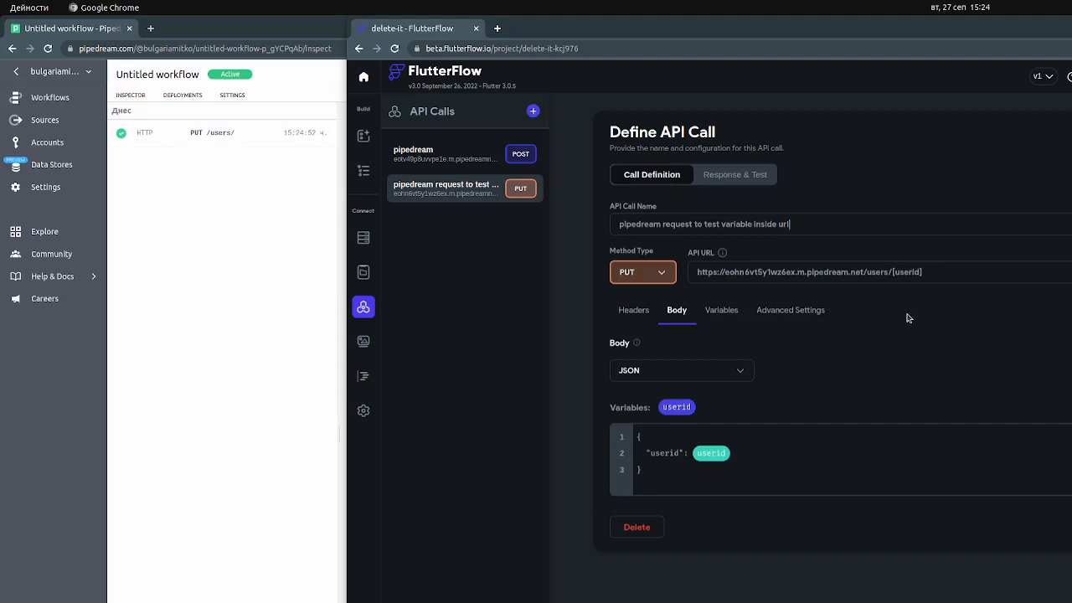
{"action": "left_click", "coordinate": [660, 273]}
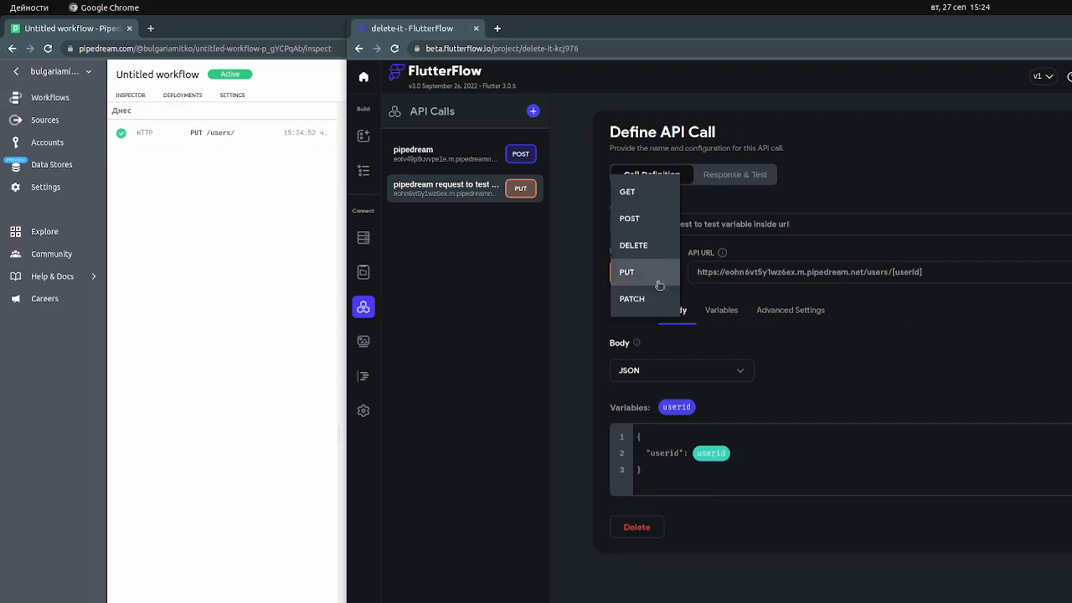
{"action": "left_click", "coordinate": [633, 219]}
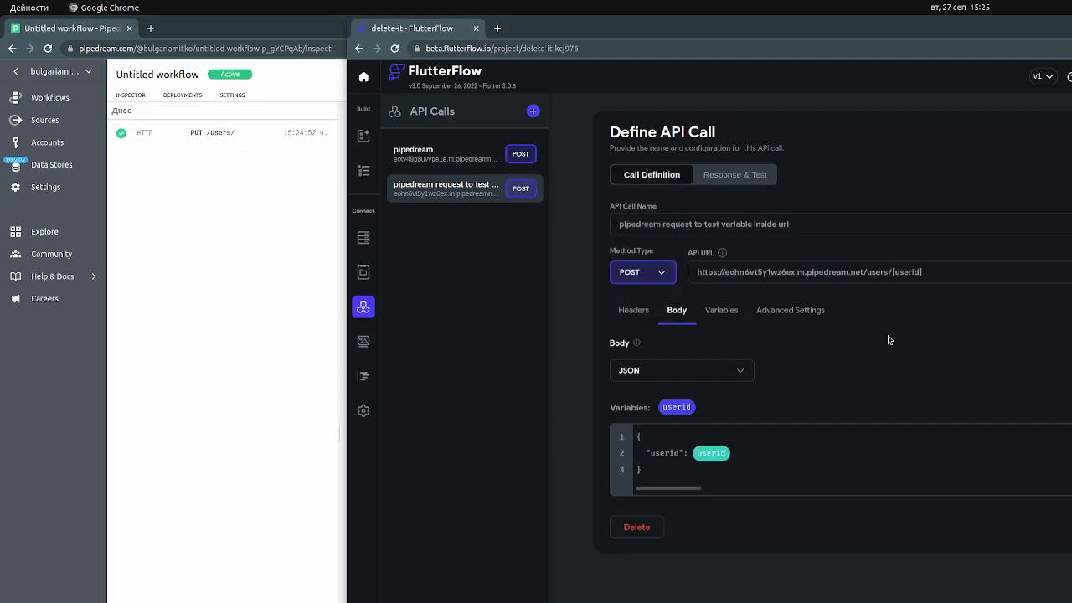
{"action": "left_click", "coordinate": [745, 181]}
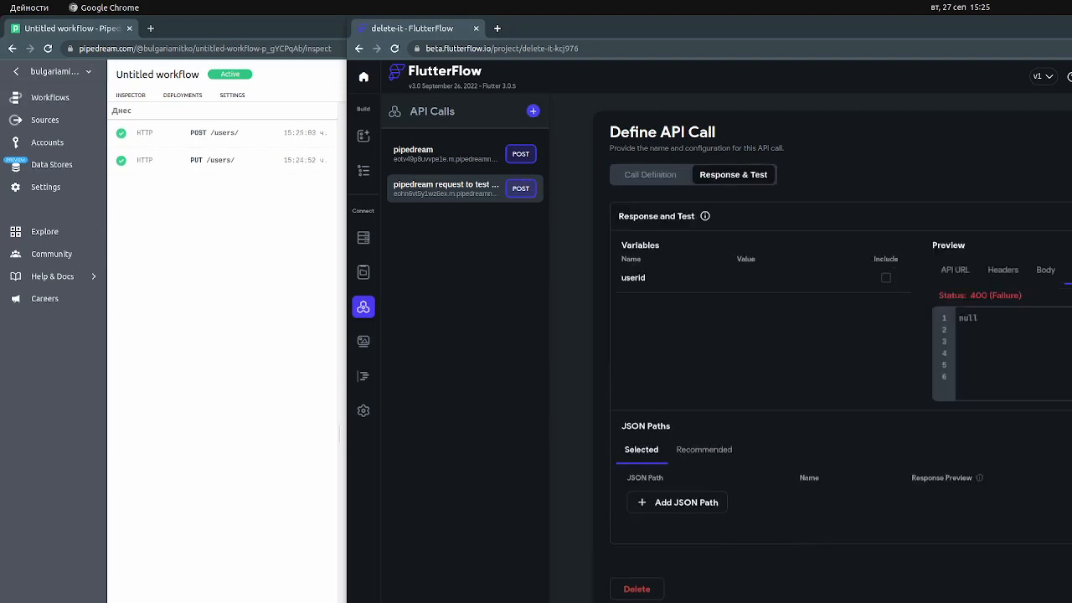
Switch to Pipedream, examine the received PUT and POST requests to /users/, and return to FlutterFlow
{"action": "key", "text": "alt+Tab"}
{"action": "left_click", "coordinate": [171, 270]}
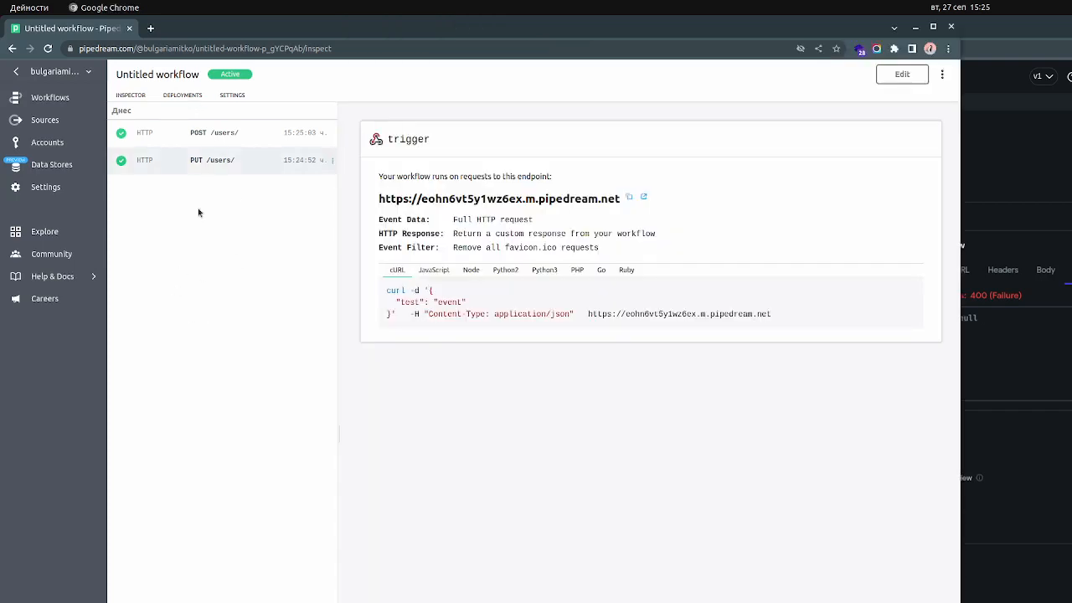
{"action": "left_click", "coordinate": [238, 163]}
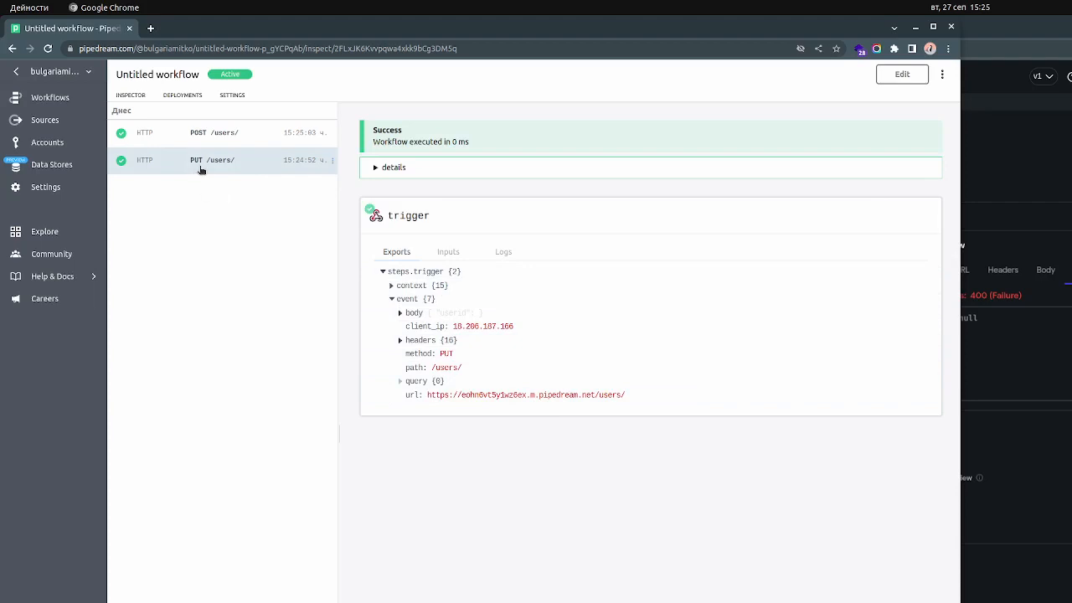
{"action": "left_click", "coordinate": [216, 136]}
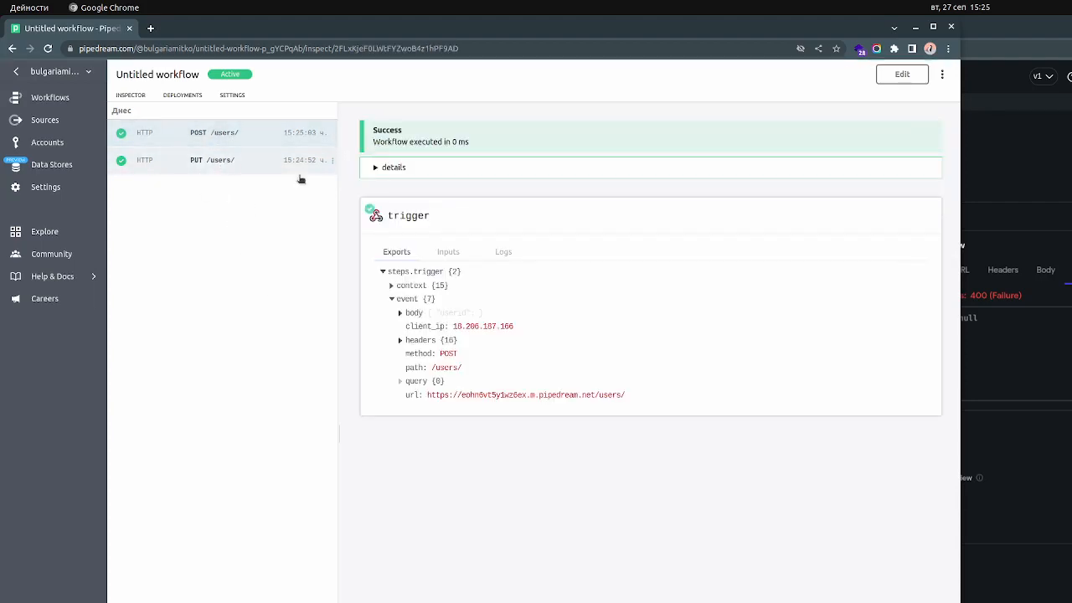
{"action": "left_click", "coordinate": [1056, 571]}
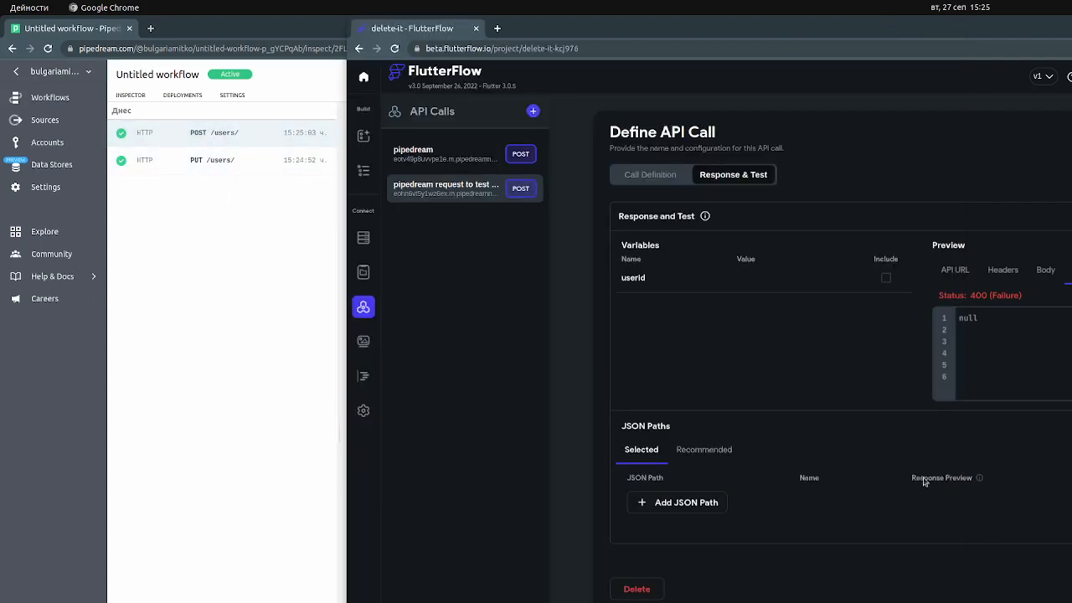
Set the method type in the API call's definition to GET
{"action": "left_click", "coordinate": [670, 176]}
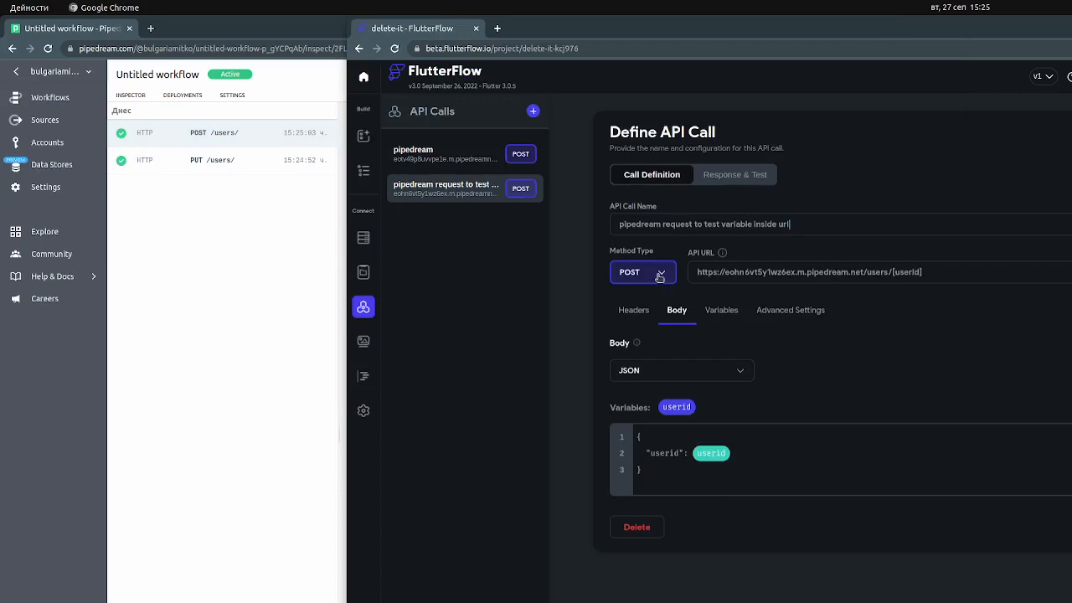
{"action": "left_click", "coordinate": [661, 275]}
{"action": "left_click", "coordinate": [658, 244]}
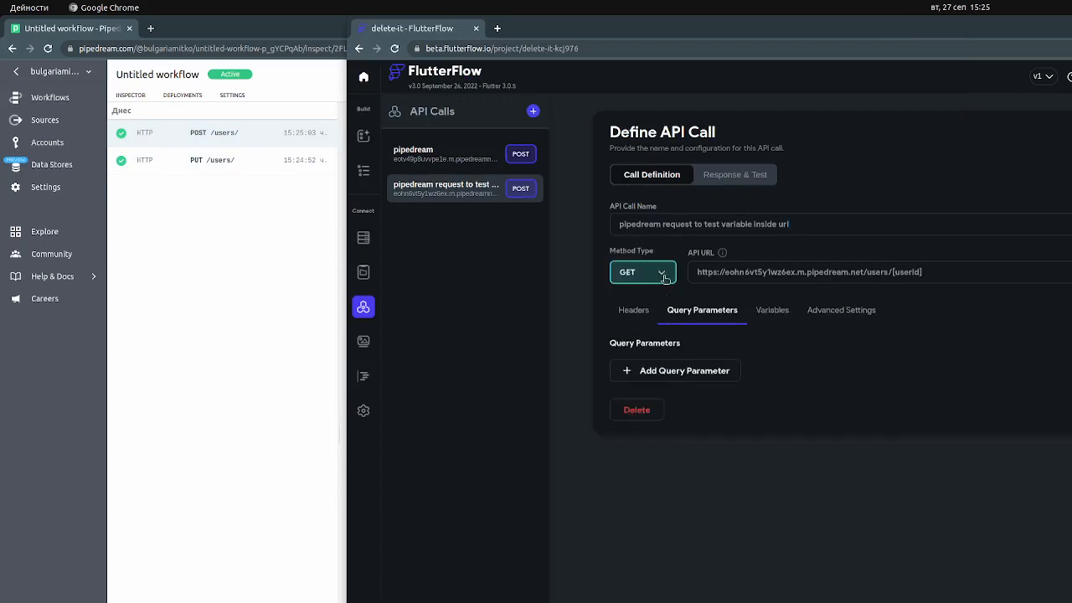
{"action": "left_click", "coordinate": [661, 275]}
{"action": "left_click", "coordinate": [656, 296]}
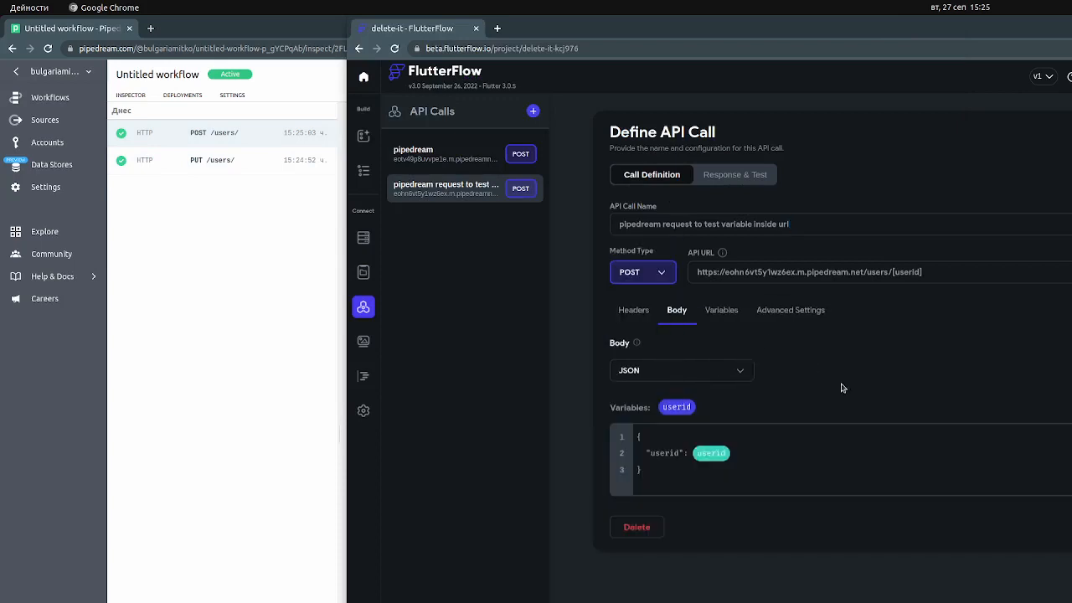
{"action": "left_click", "coordinate": [655, 273]}
{"action": "left_click", "coordinate": [645, 244]}
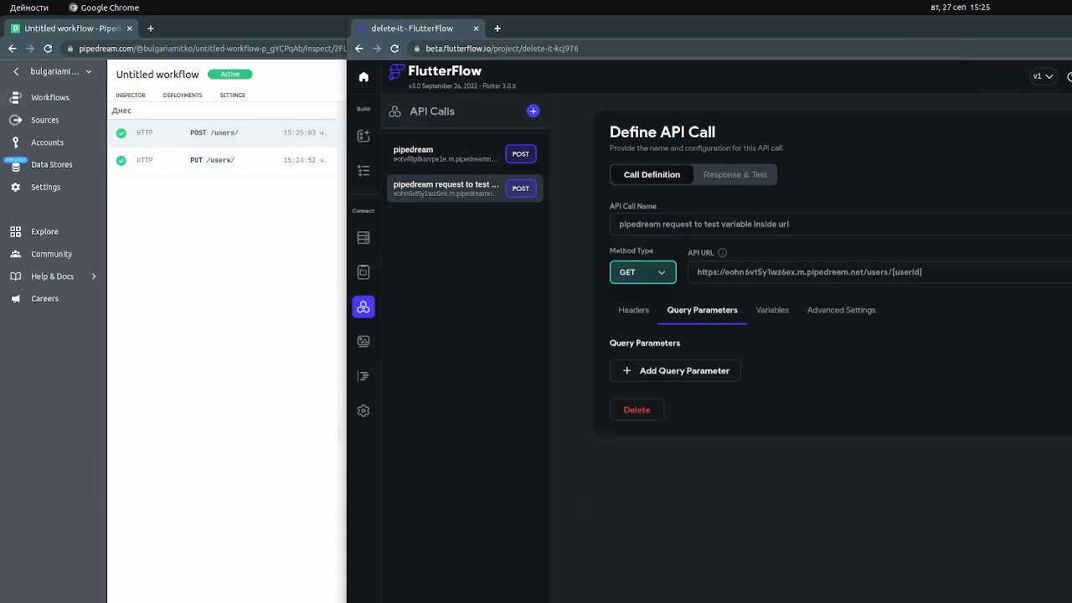
Test the GET call with the userid value left empty, examine the received request in Pipedream, and return to FlutterFlow
{"action": "left_click", "coordinate": [748, 175]}
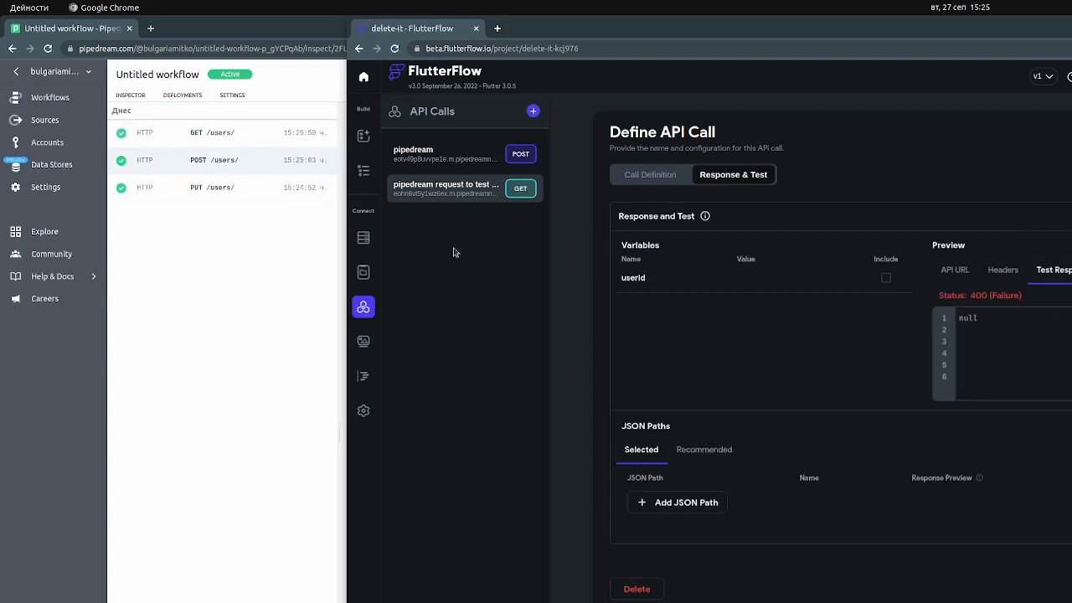
{"action": "left_click", "coordinate": [245, 134]}
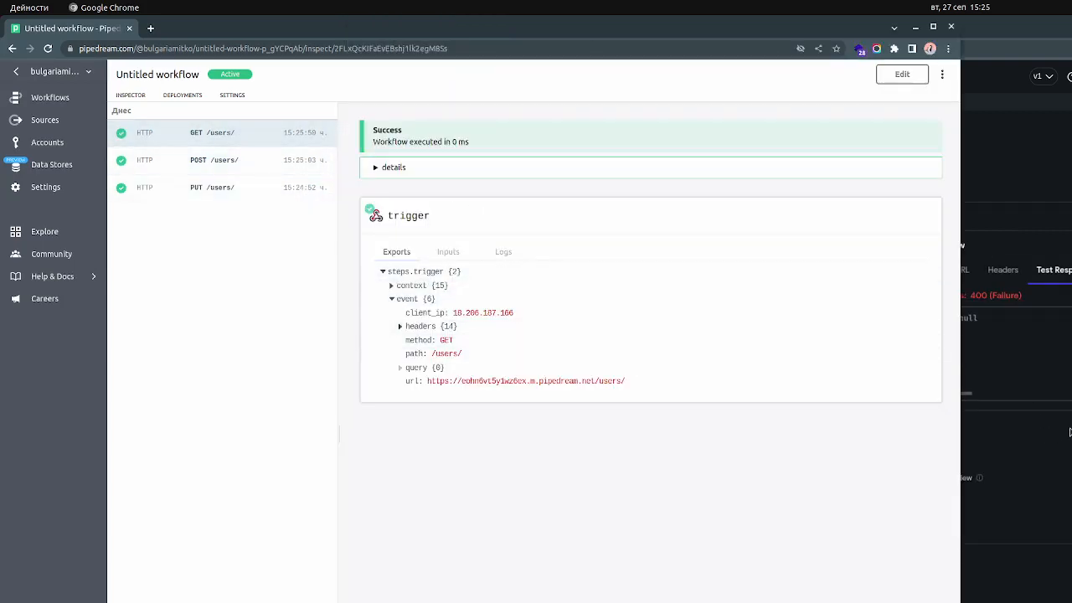
{"action": "left_click", "coordinate": [1057, 356]}
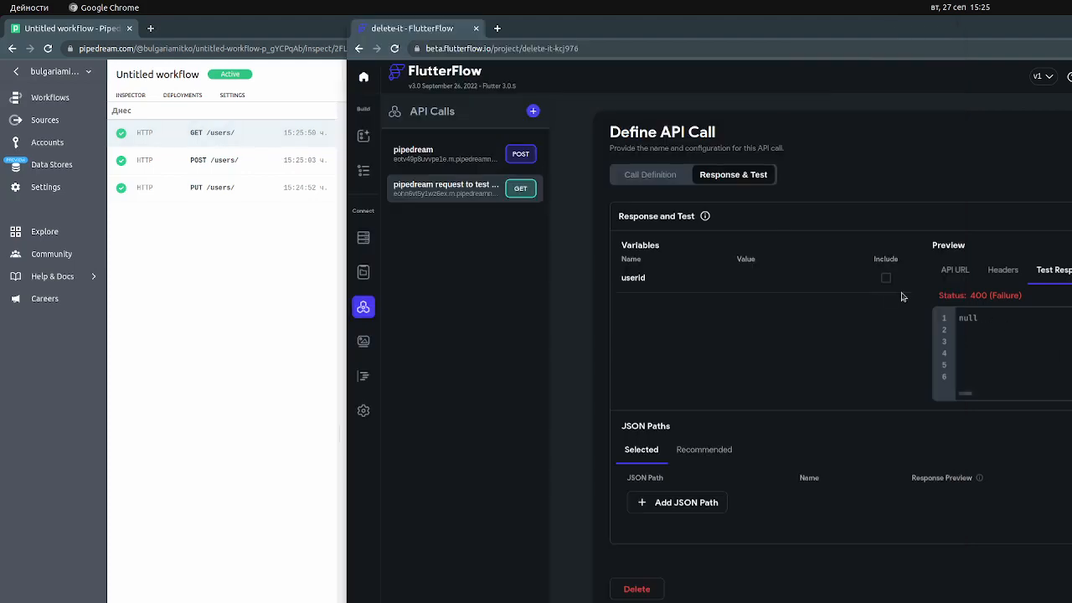
Set the API call's method type to POST and test it with the userid value 55
{"action": "left_click", "coordinate": [669, 178]}
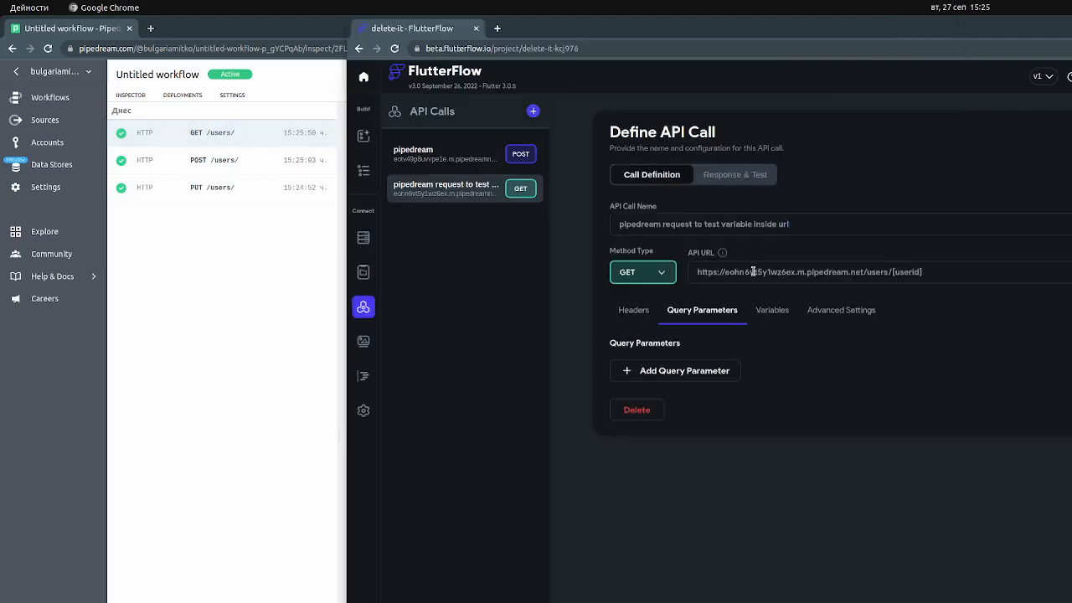
{"action": "left_click", "coordinate": [658, 272]}
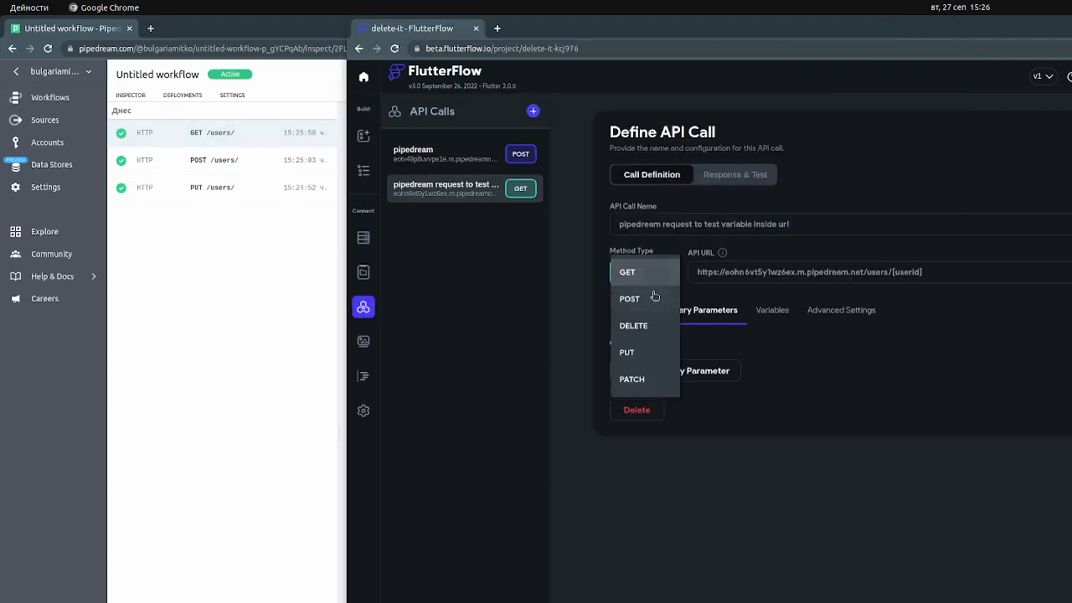
{"action": "left_click", "coordinate": [654, 297]}
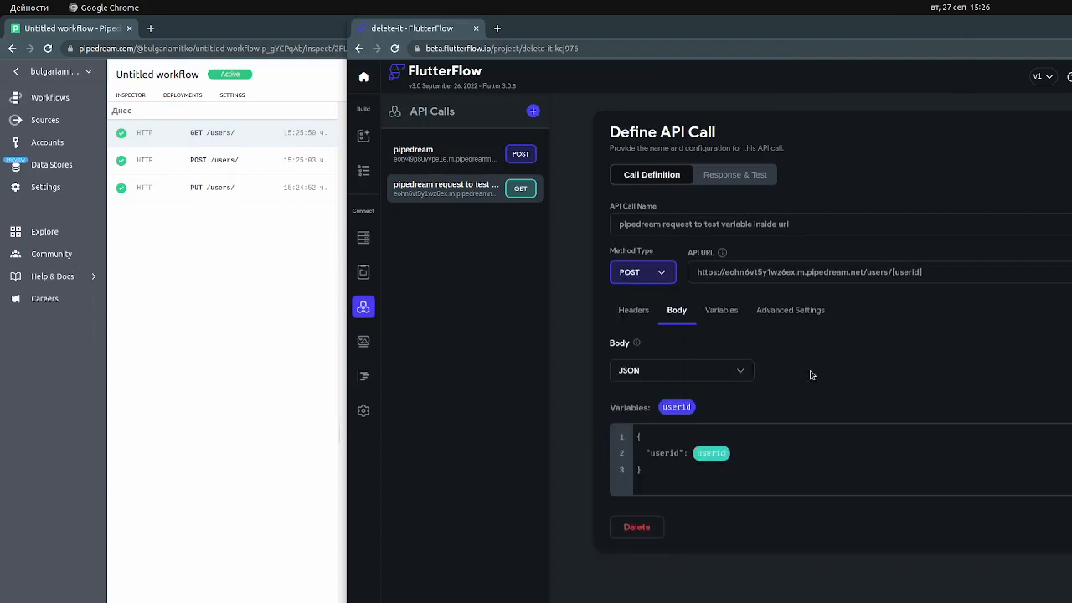
{"action": "left_click", "coordinate": [751, 175]}
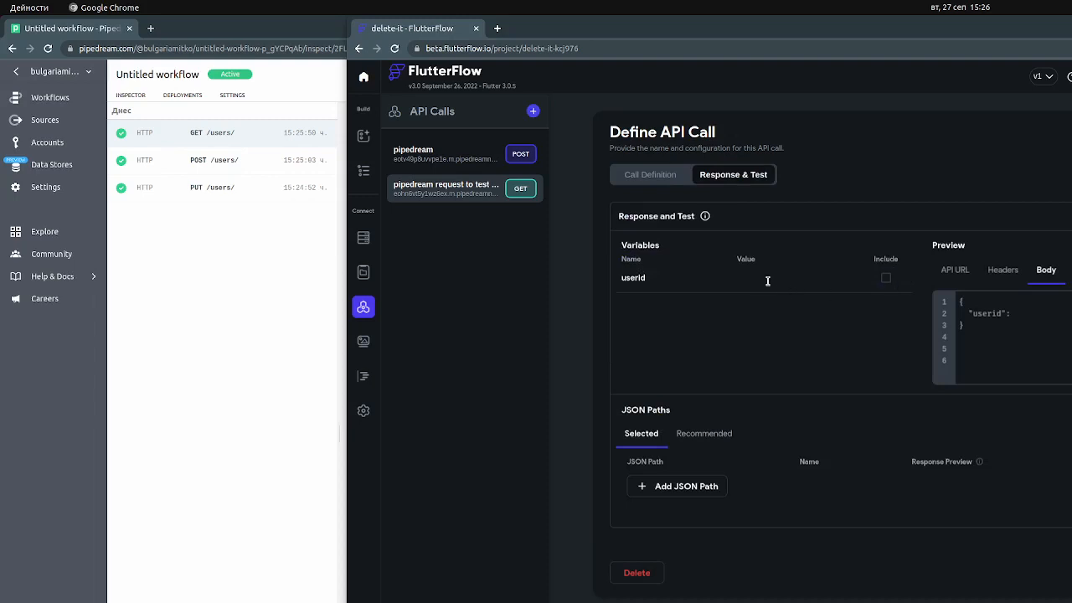
{"action": "left_click", "coordinate": [764, 277]}
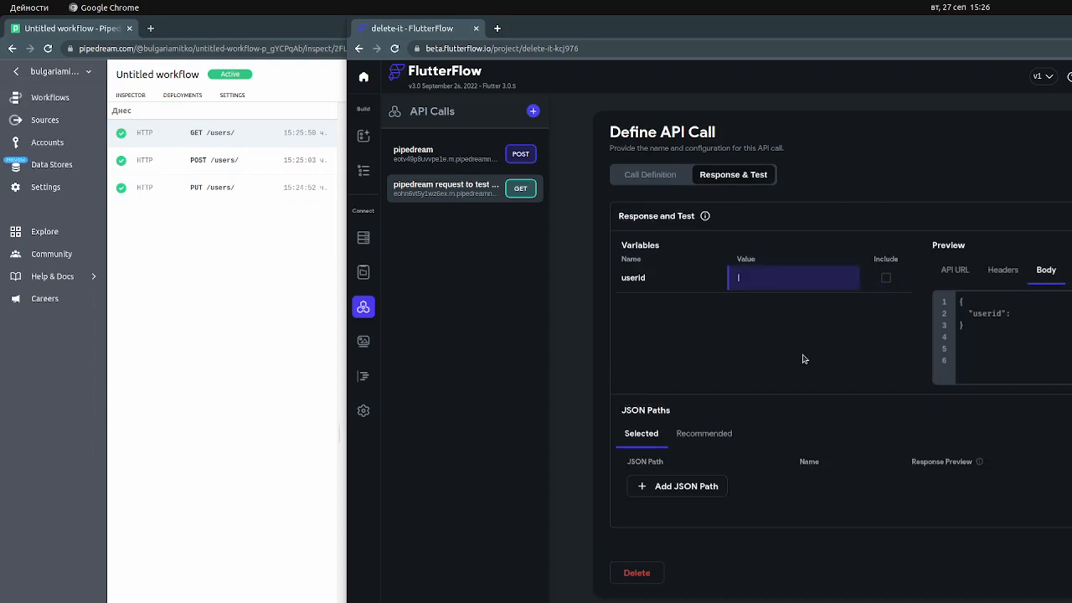
{"action": "type", "text": "55"}
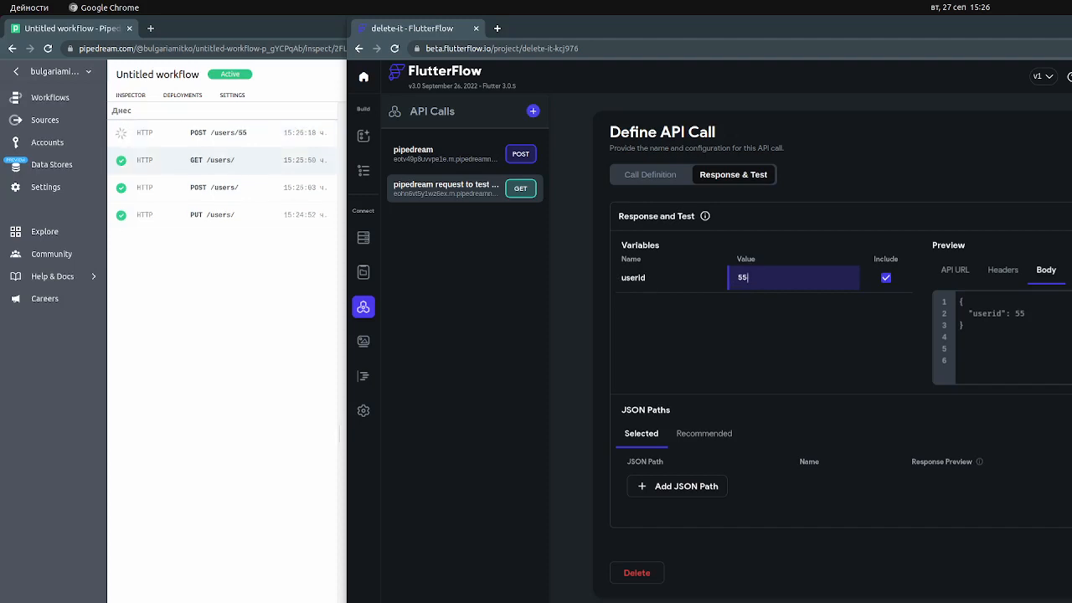
Examine the received POST /users/55 request in Pipedream, then check the users/[userid] part of the API URL in FlutterFlow
{"action": "left_click", "coordinate": [248, 134]}
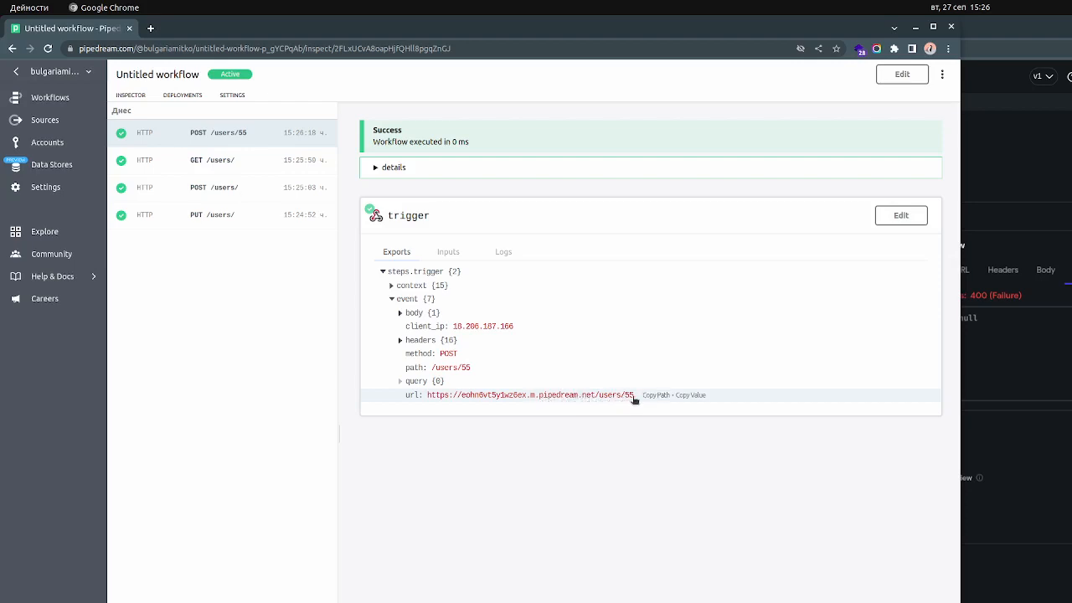
{"action": "key", "text": "alt+Tab"}
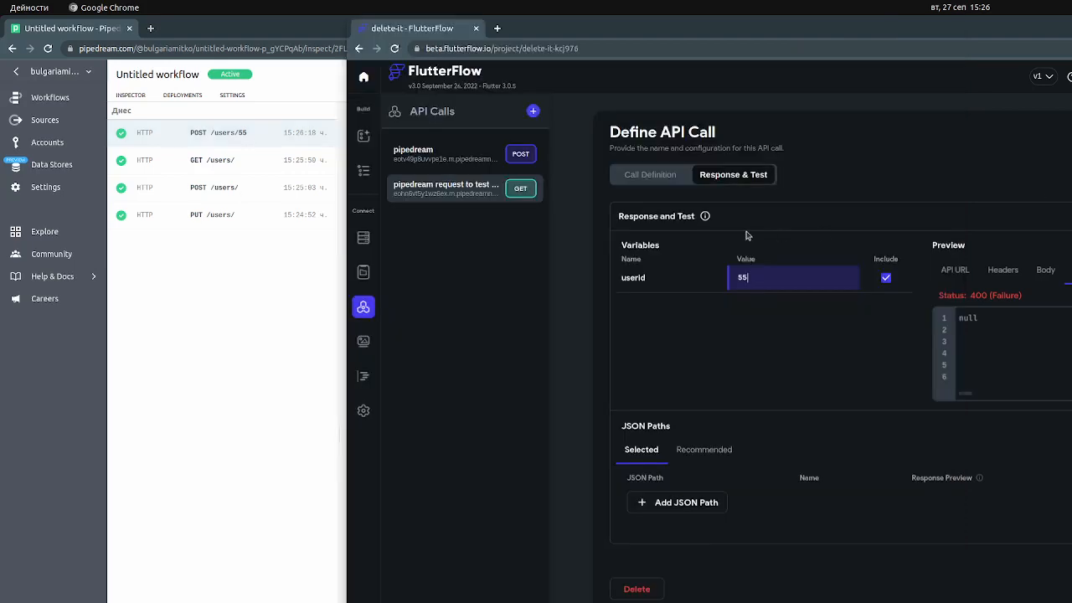
{"action": "left_click", "coordinate": [682, 177]}
{"action": "double_click", "coordinate": [882, 272]}
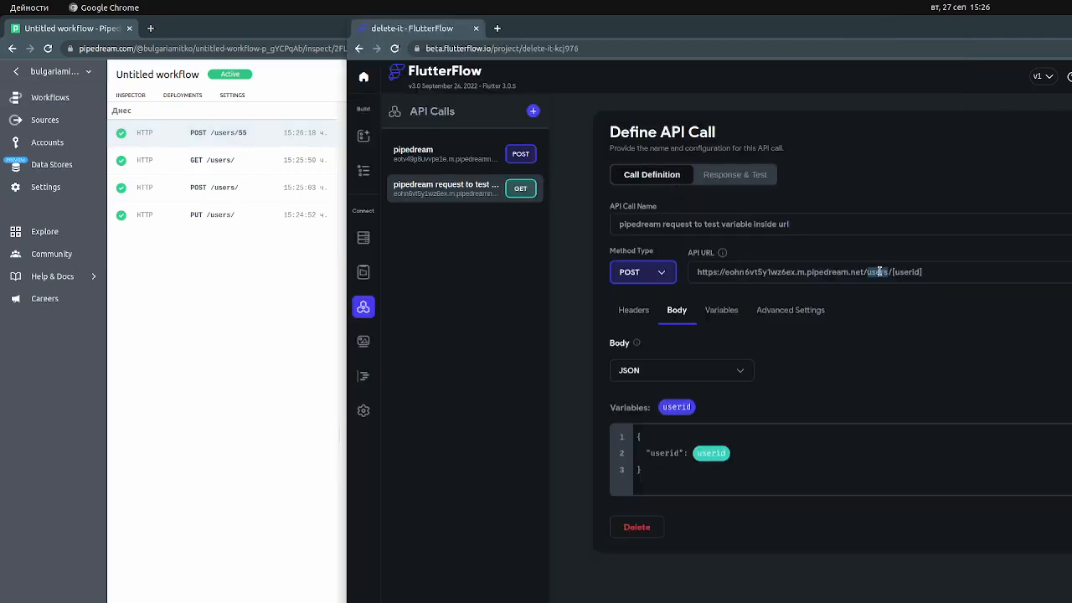
{"action": "double_click", "coordinate": [906, 272]}
Test the POST call with the userid value 5566 and examine the received request and its execution details in Pipedream
{"action": "left_click", "coordinate": [729, 176]}
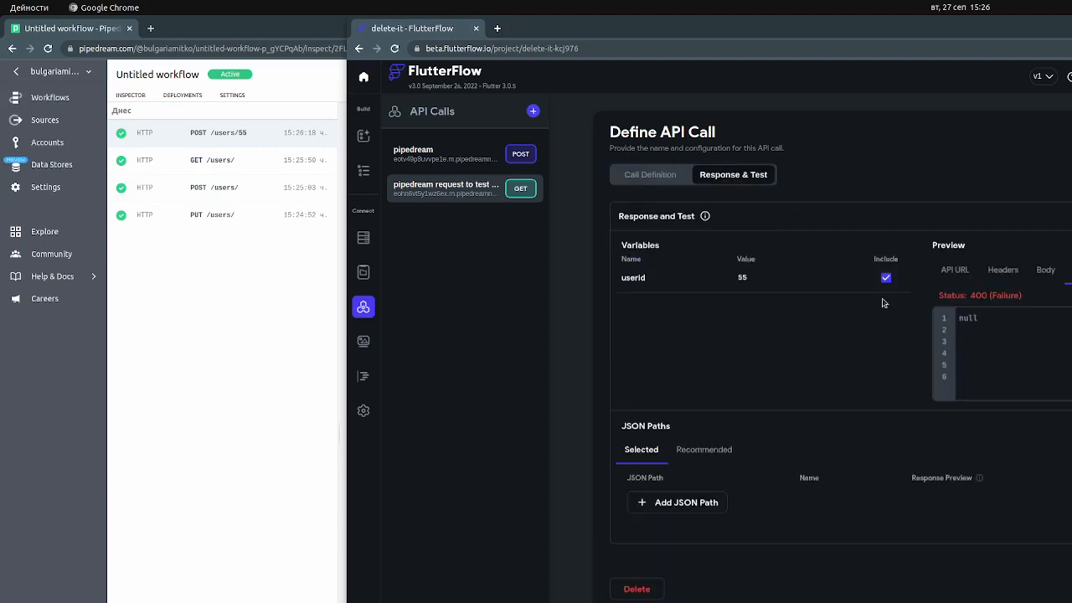
{"action": "left_click", "coordinate": [759, 281]}
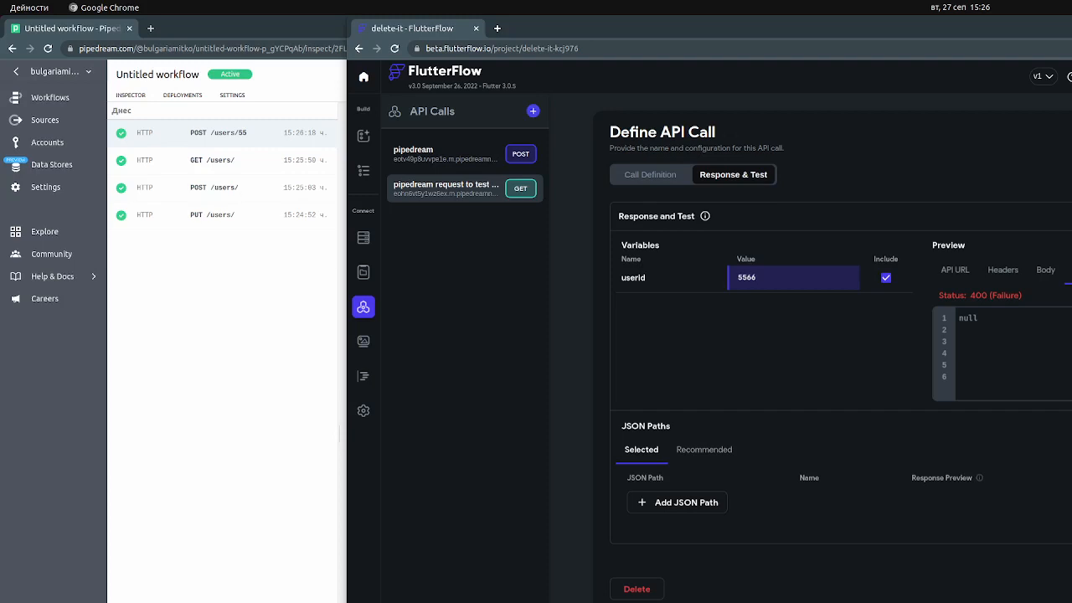
{"action": "left_click", "coordinate": [260, 346]}
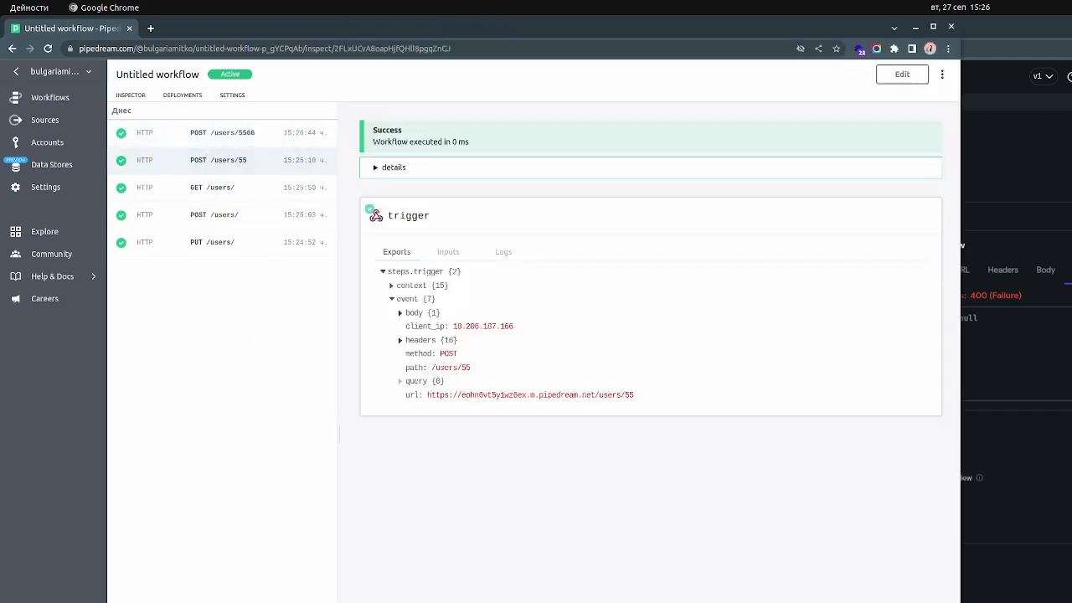
{"action": "left_click", "coordinate": [257, 140]}
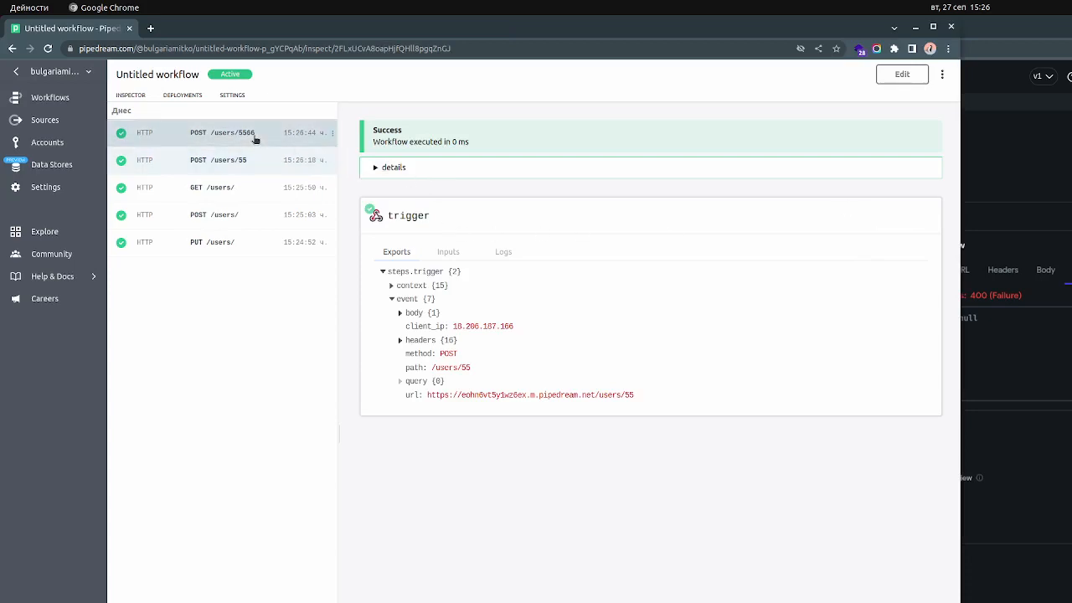
{"action": "left_click", "coordinate": [375, 169]}
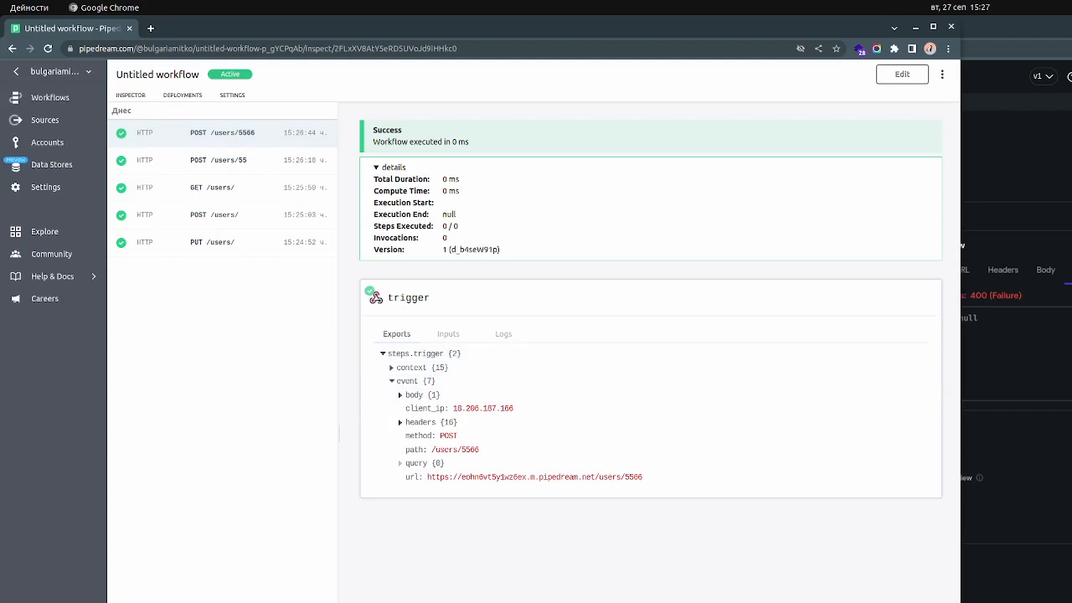
{"action": "key", "text": "alt+Tab"}
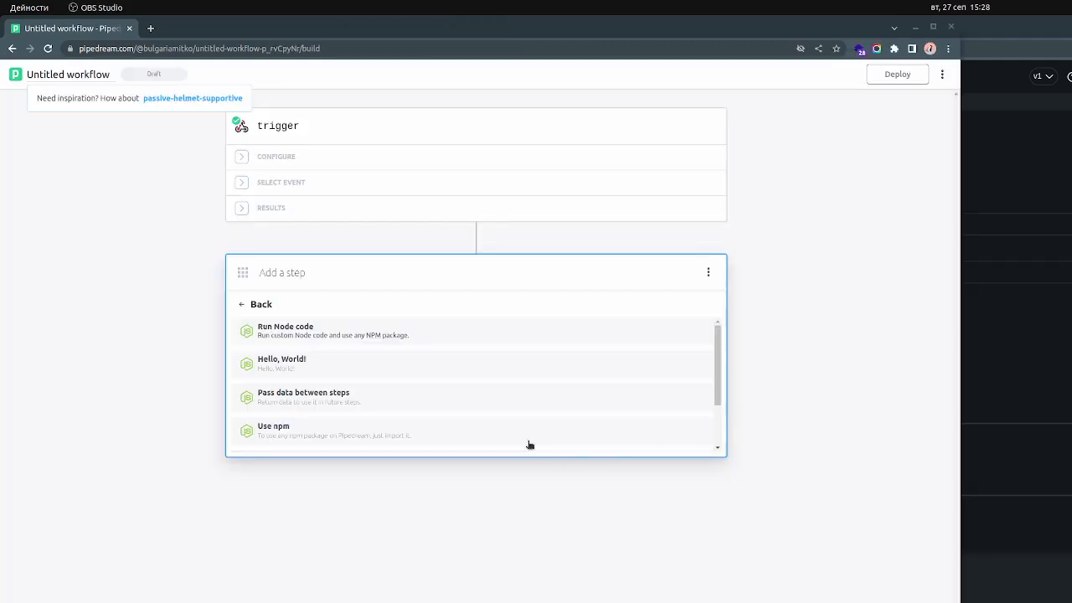
Add a Run Node code step after the trigger in the new Pipedream workflow and test it
{"action": "left_click", "coordinate": [251, 305]}
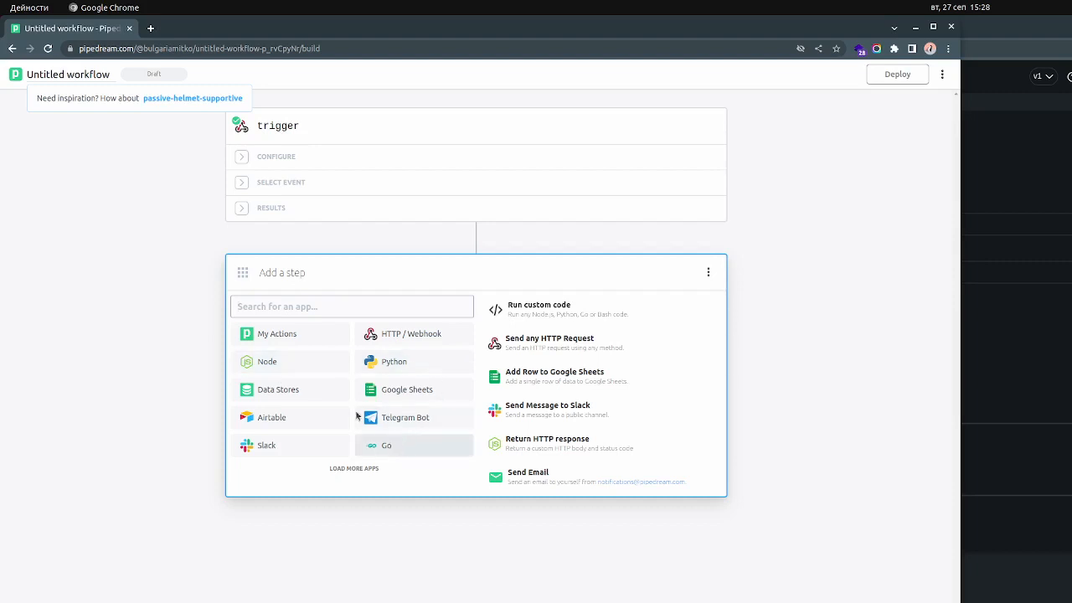
{"action": "left_click", "coordinate": [288, 365]}
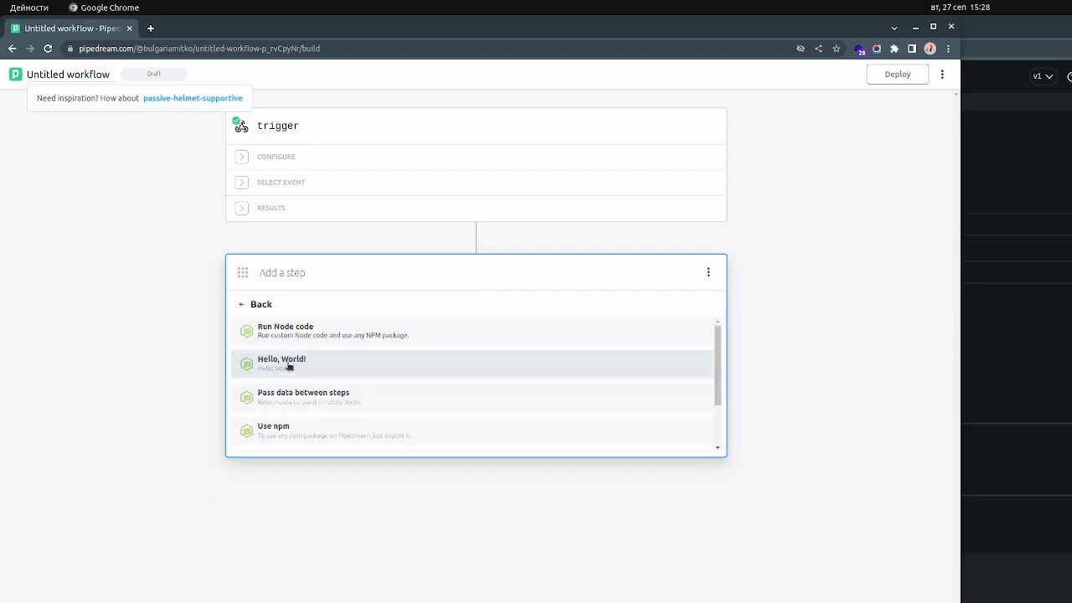
{"action": "left_click", "coordinate": [299, 337]}
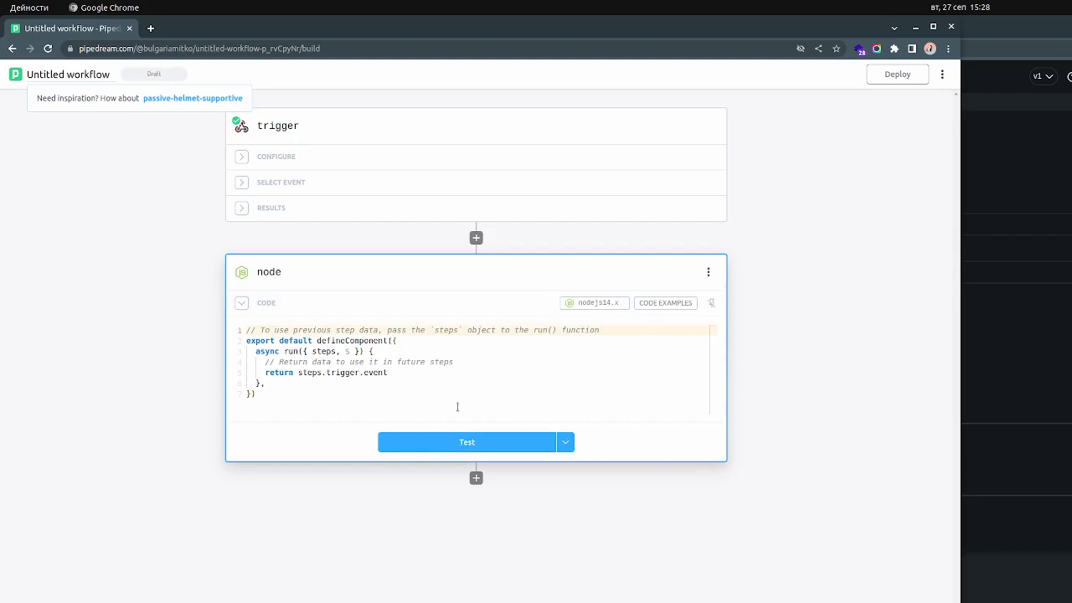
{"action": "left_click", "coordinate": [467, 442]}
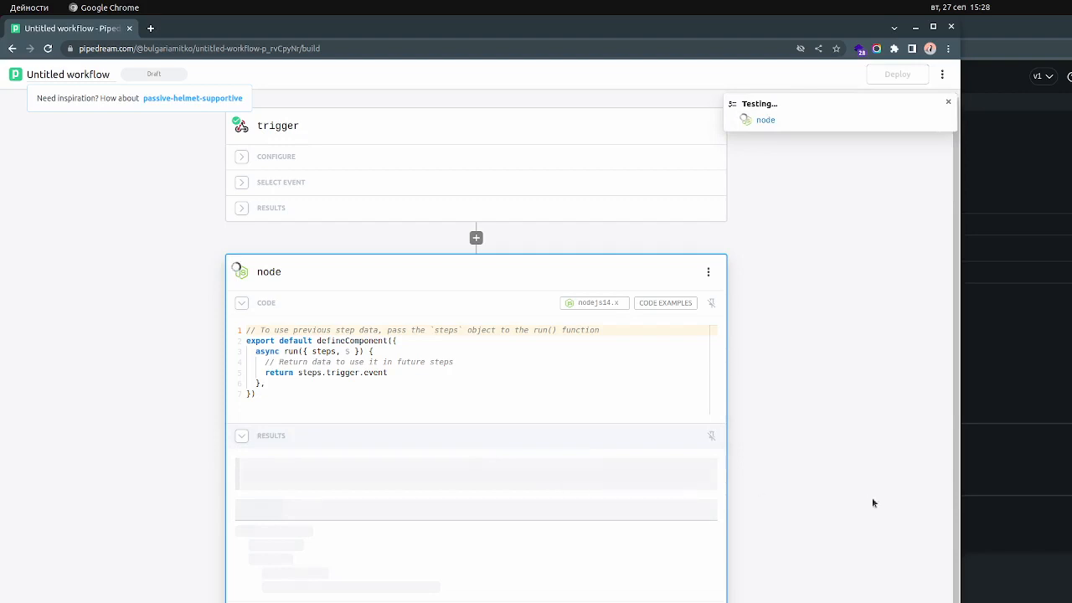
Check the API URL in FlutterFlow, then return to Pipedream and deploy the workflow containing the node step
{"action": "left_click", "coordinate": [1047, 527]}
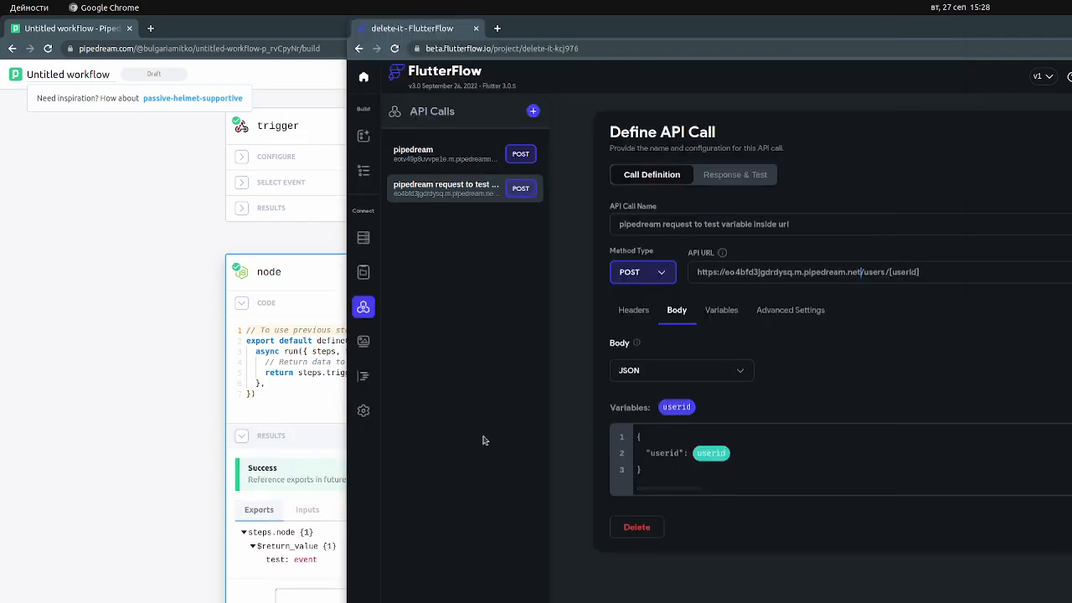
{"action": "left_click", "coordinate": [192, 589]}
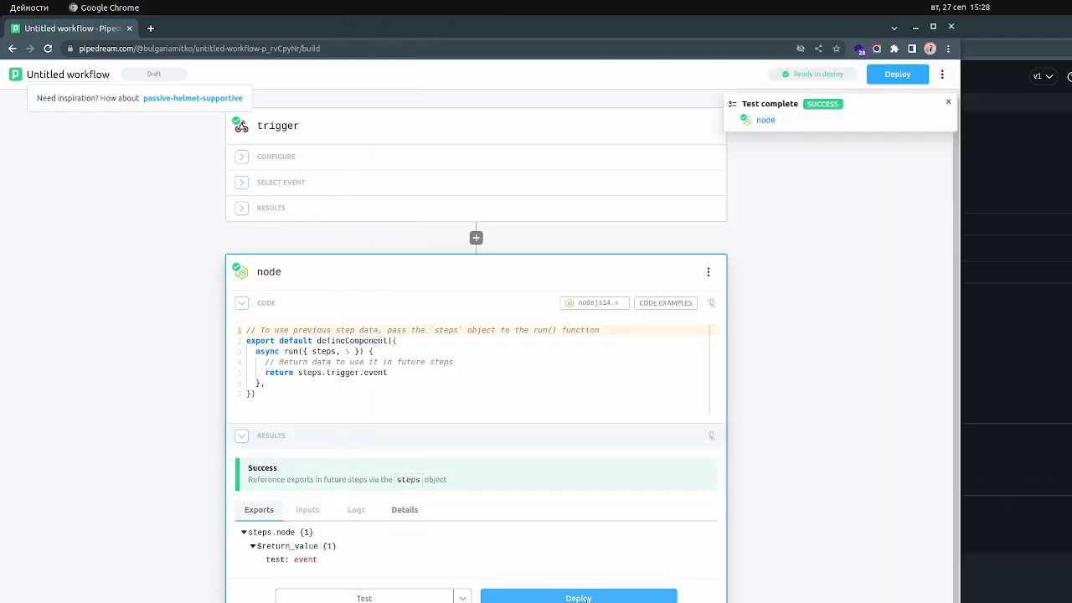
{"action": "left_click", "coordinate": [652, 598]}
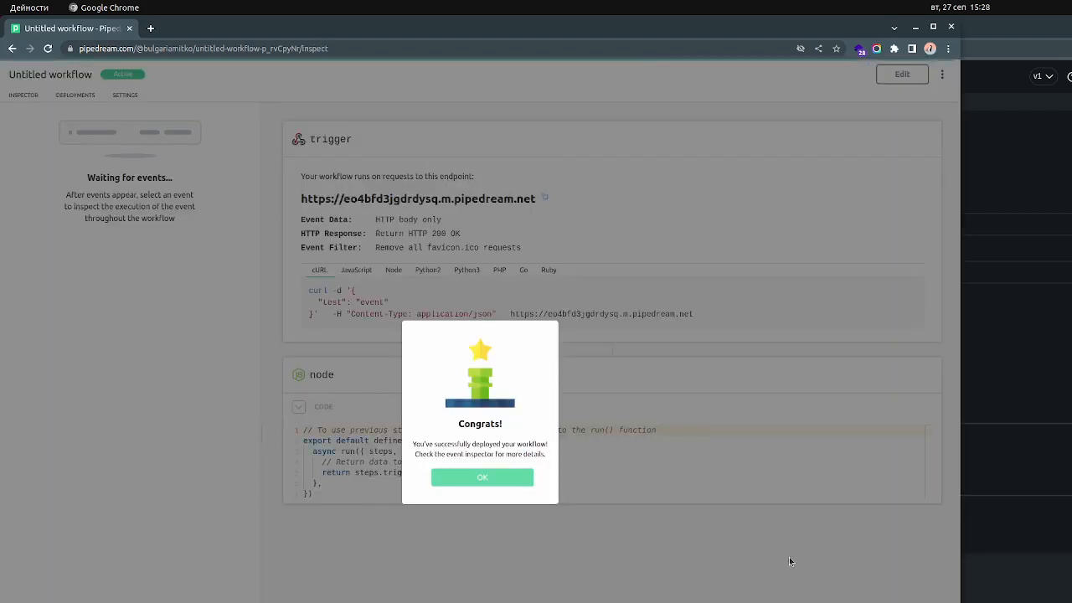
{"action": "left_click", "coordinate": [488, 476]}
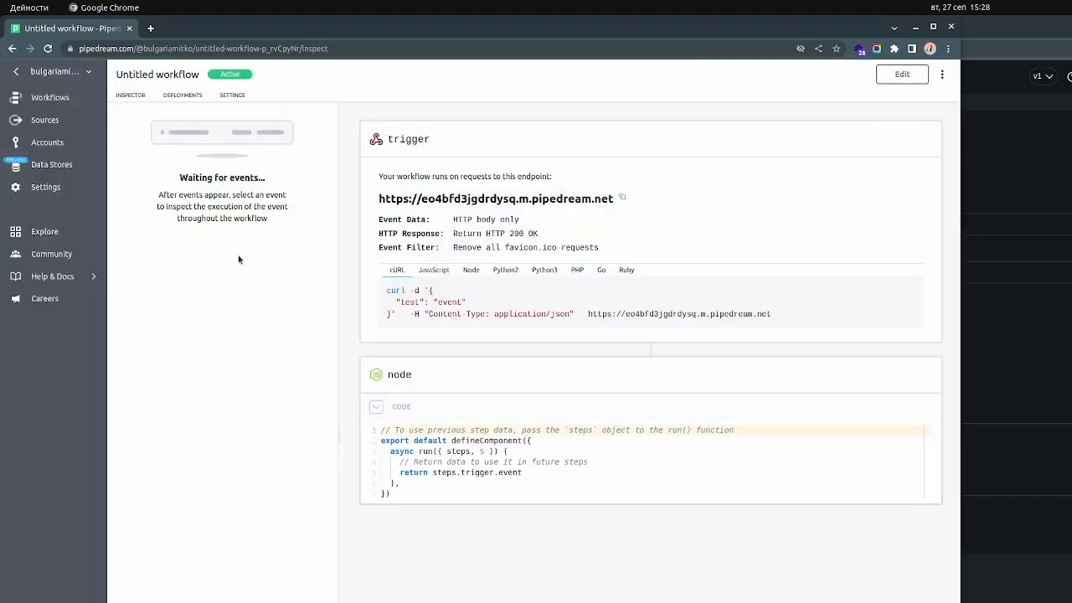
Test the POST call from FlutterFlow with userid 5566 and examine the received request and the node step's code in Pipedream
{"action": "left_click", "coordinate": [1061, 166]}
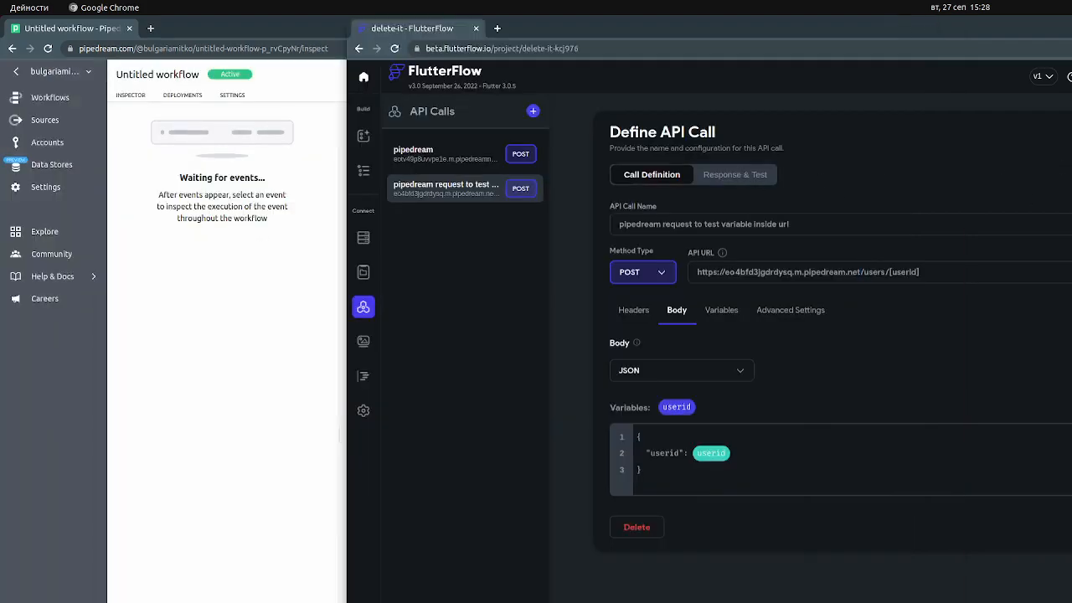
{"action": "left_click", "coordinate": [735, 175]}
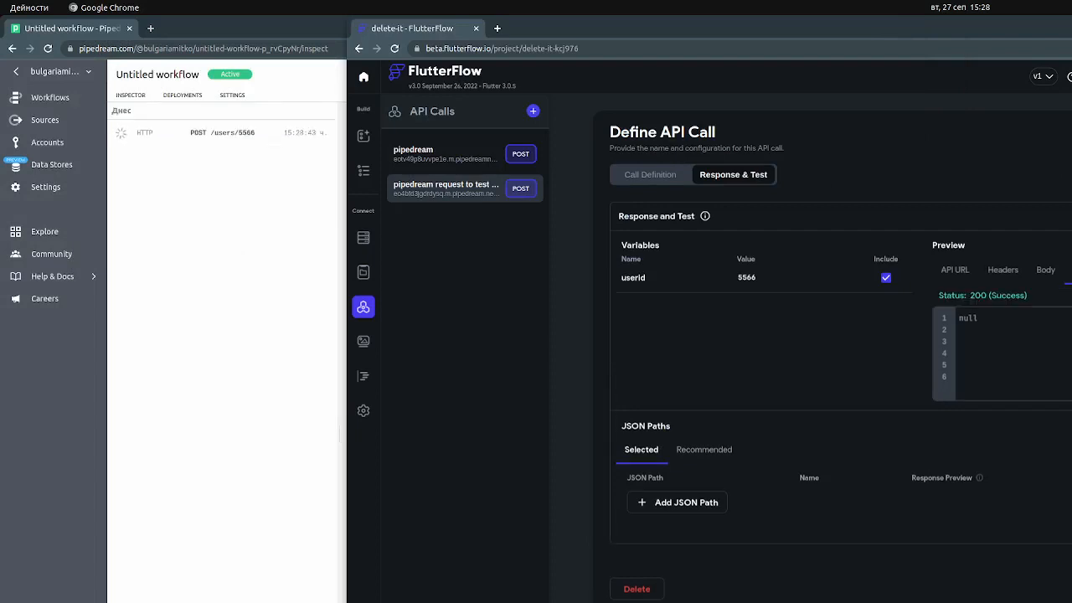
{"action": "left_click", "coordinate": [261, 229]}
{"action": "left_click", "coordinate": [243, 134]}
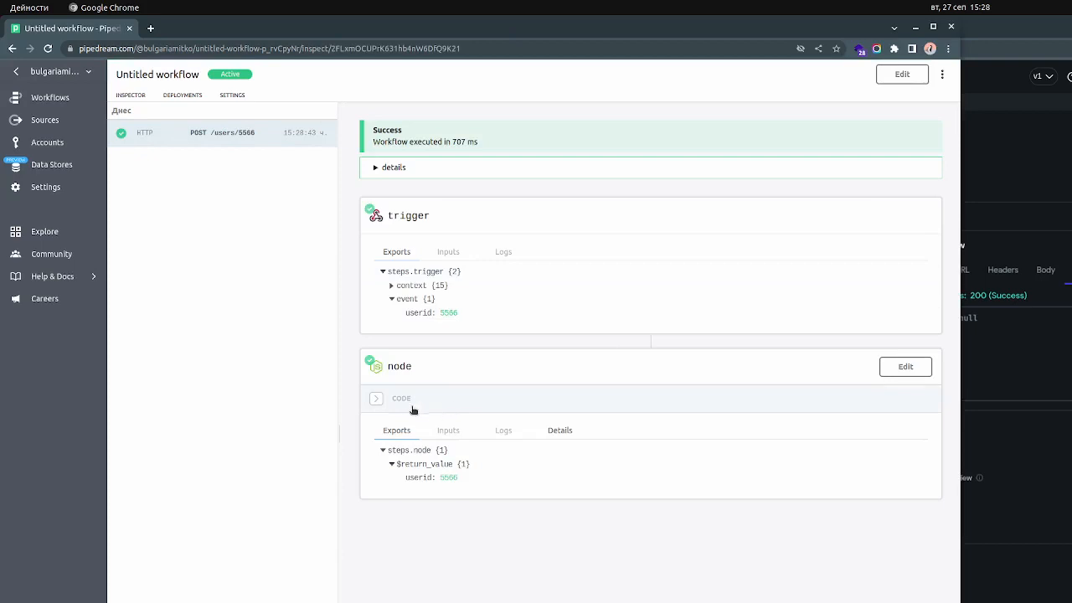
{"action": "left_click", "coordinate": [920, 368]}
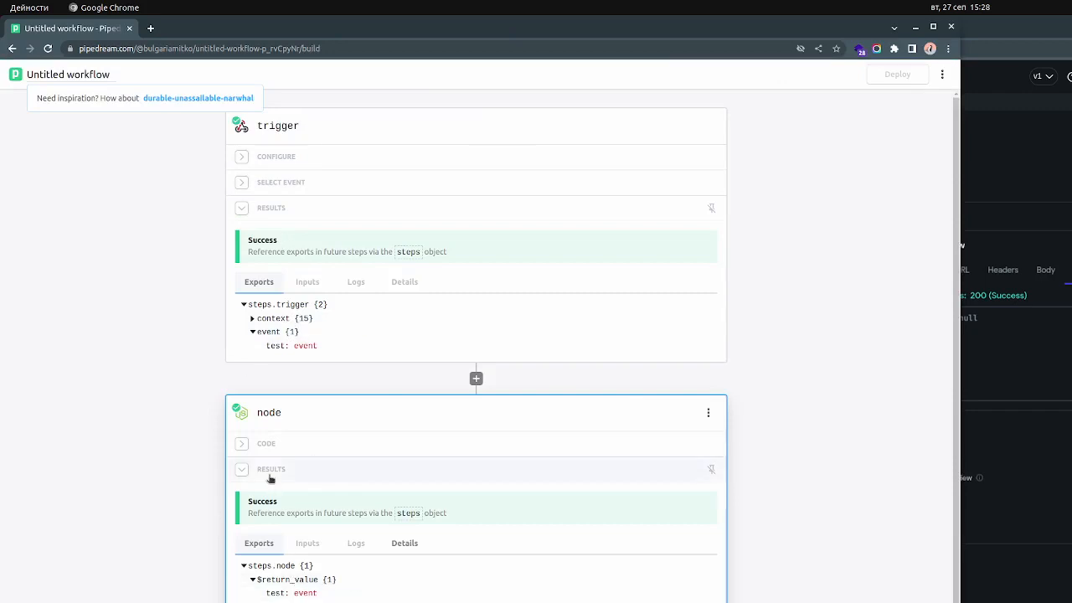
{"action": "left_click", "coordinate": [241, 445]}
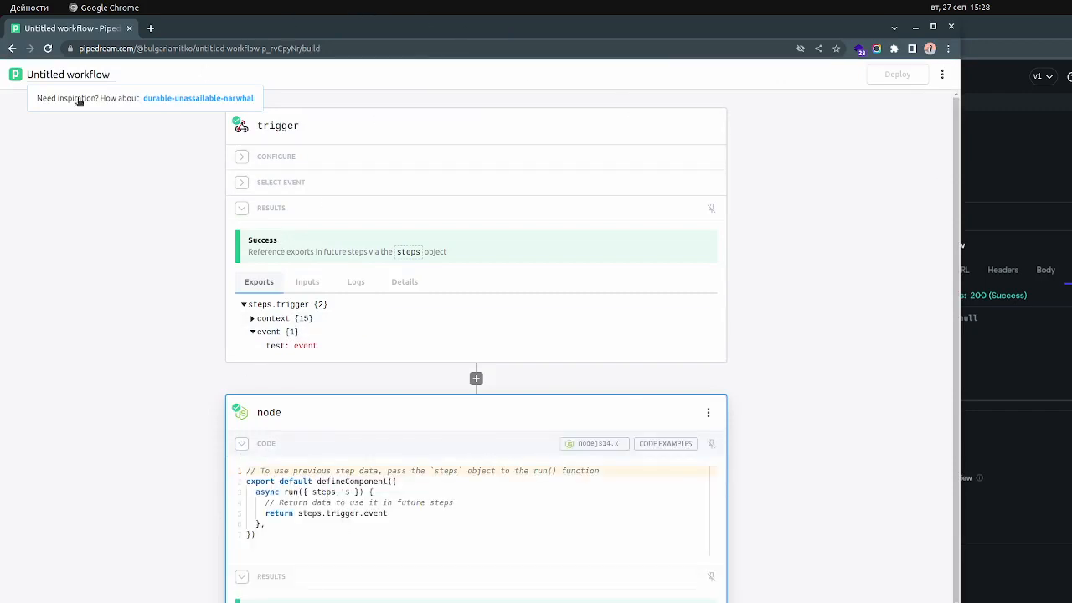
Open the RequestBin workflow, select all the code of its code step, and open that step's code in edit mode
{"action": "left_click", "coordinate": [15, 76]}
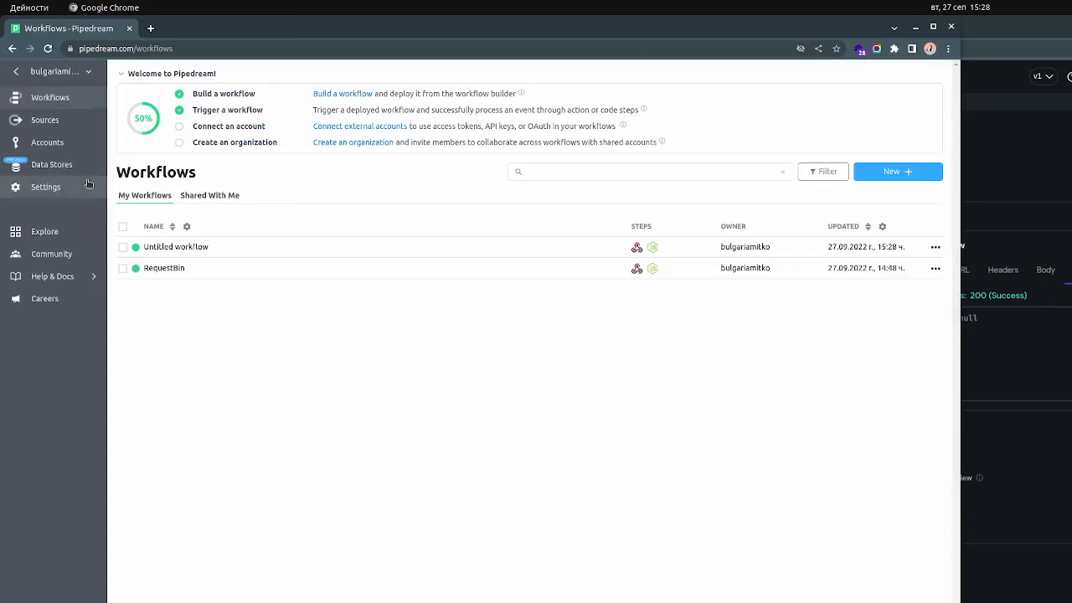
{"action": "left_click", "coordinate": [166, 268]}
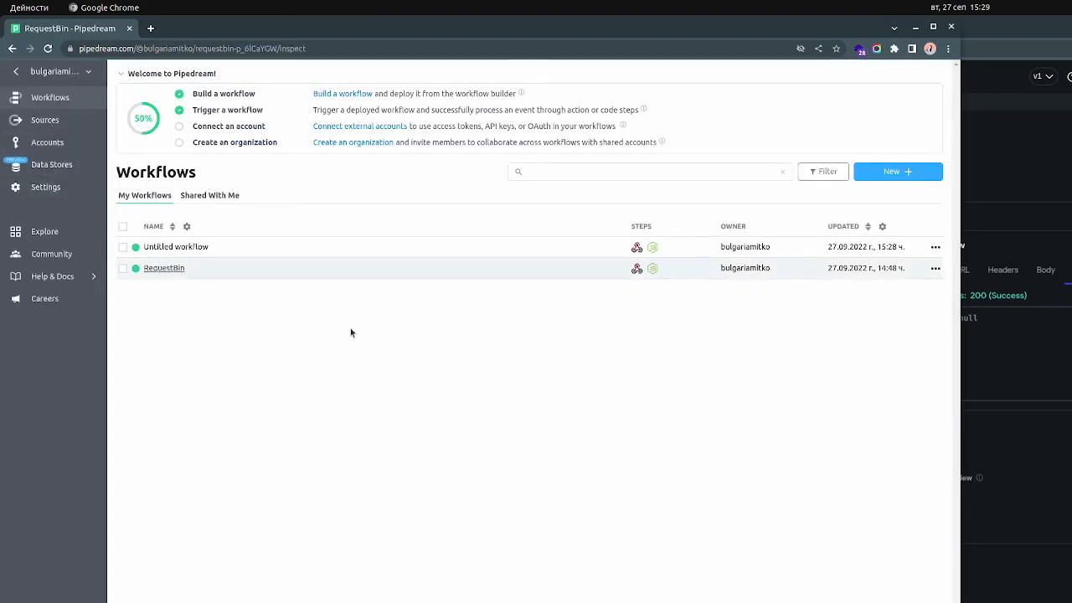
{"action": "scroll", "coordinate": [930, 335], "scroll_direction": "down", "scroll_amount": 2}
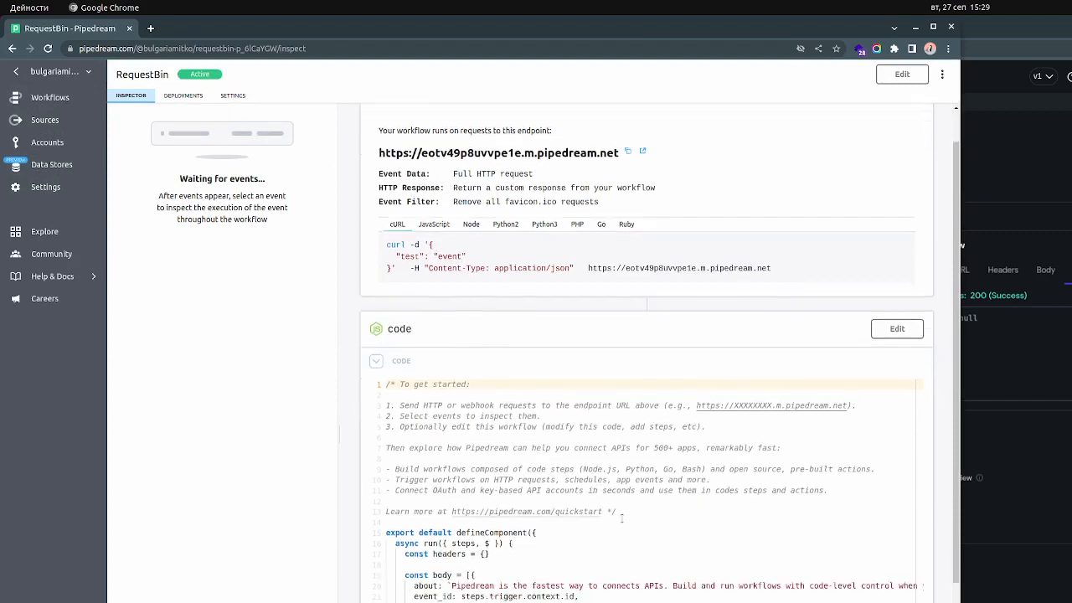
{"action": "left_click", "coordinate": [619, 383]}
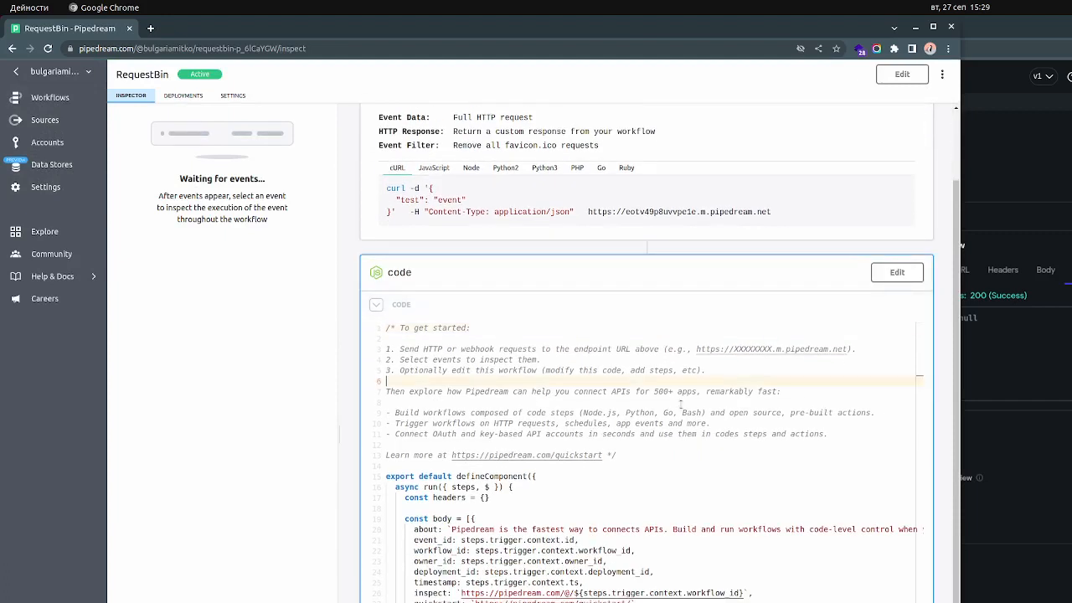
{"action": "key", "text": "ctrl+a"}
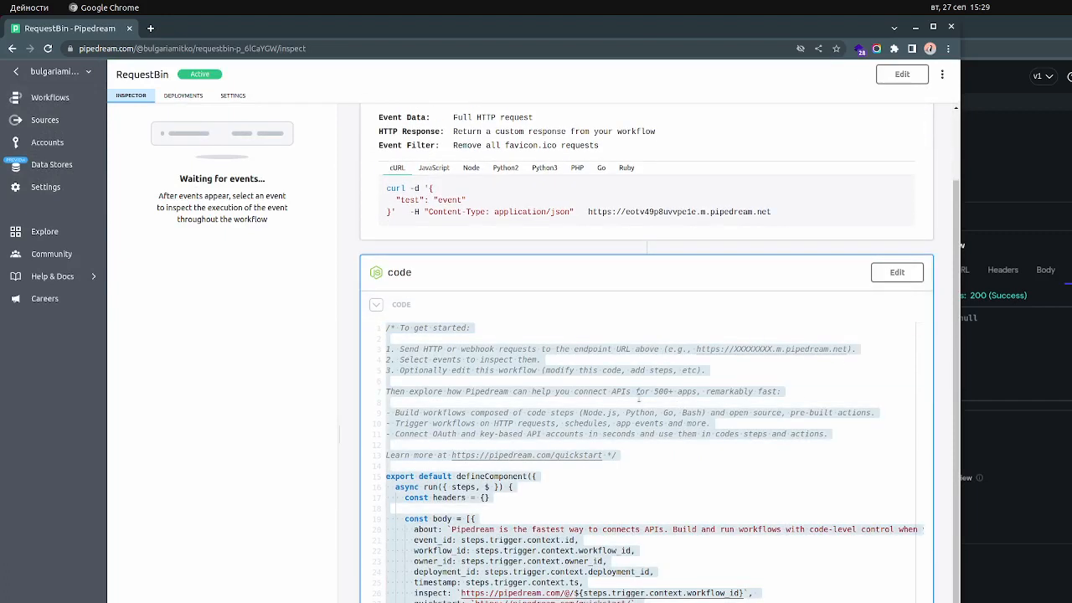
{"action": "left_click", "coordinate": [897, 272]}
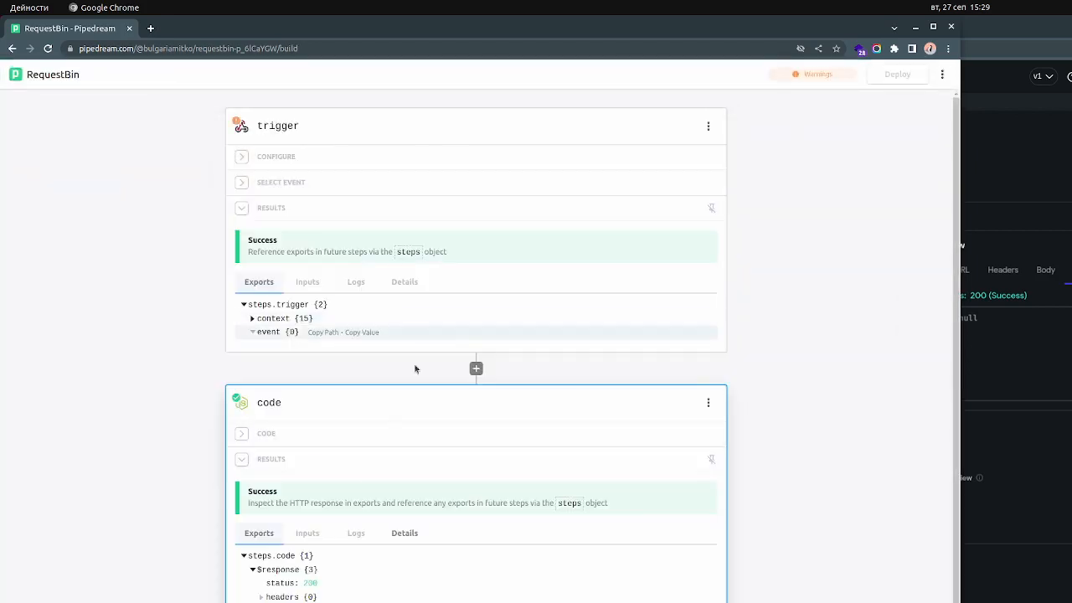
{"action": "left_click", "coordinate": [249, 439]}
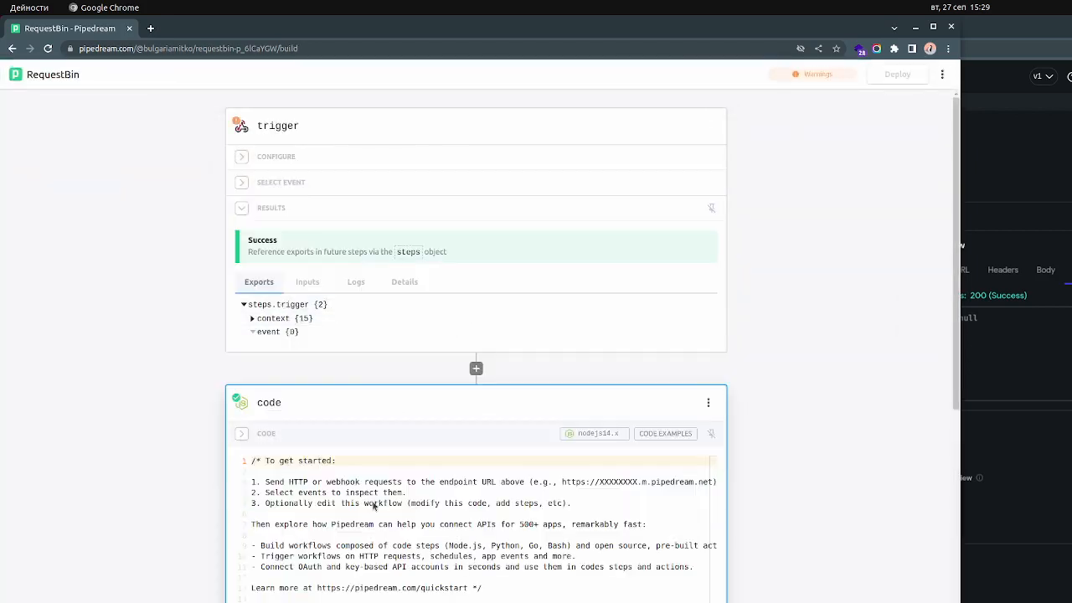
Select all of the code in the RequestBin workflow's code step for copying
{"action": "scroll", "coordinate": [371, 503], "scroll_direction": "down", "scroll_amount": 3}
{"action": "key", "text": "ctrl+a"}
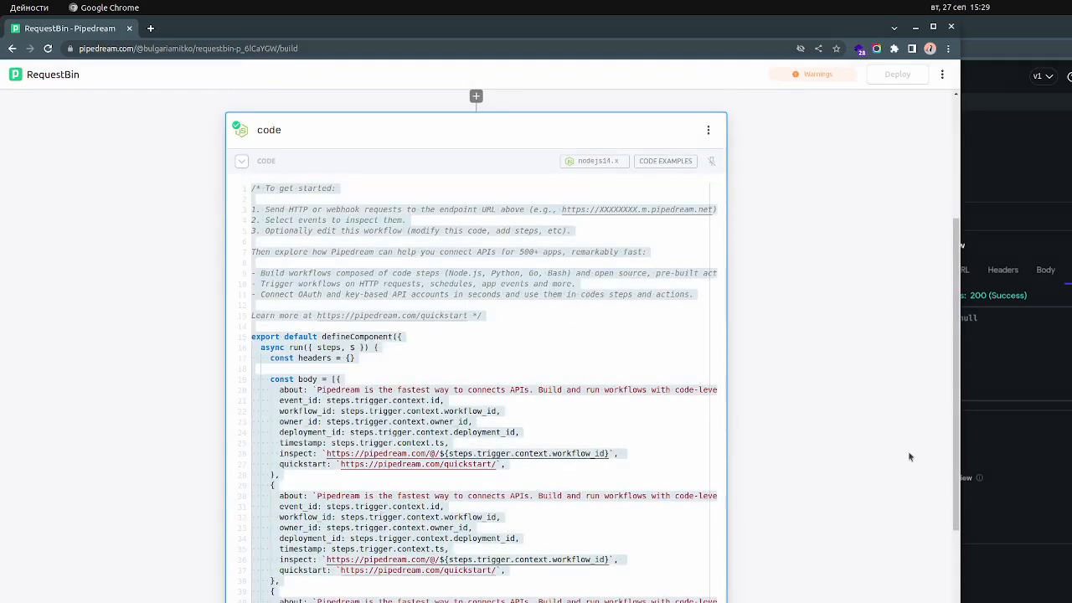
{"action": "scroll", "coordinate": [841, 436], "scroll_direction": "up", "scroll_amount": 3}
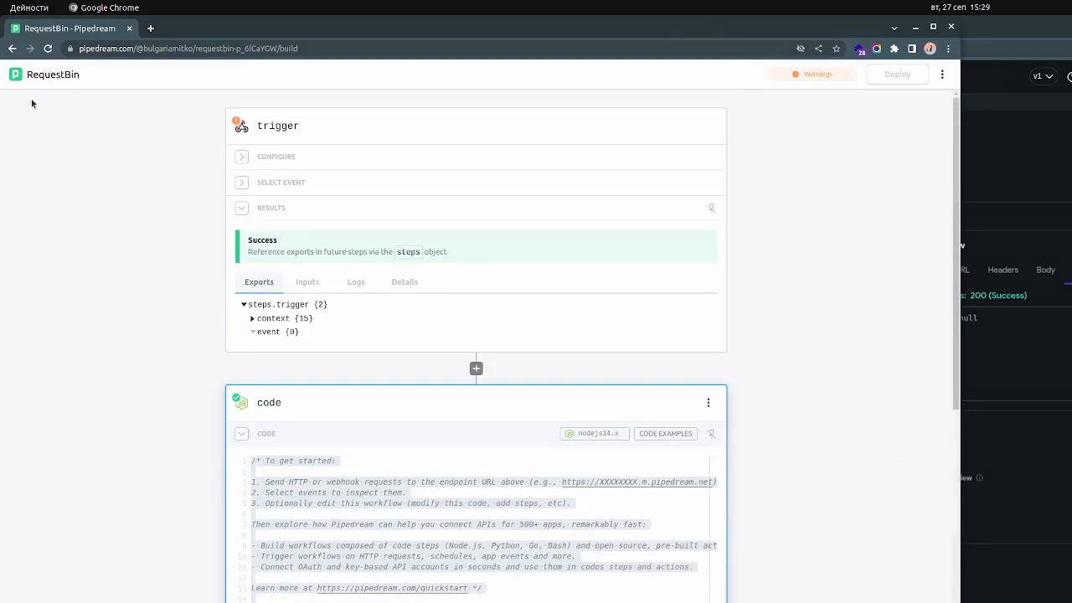
Open the Untitled workflow's POST /users/5566 event, view its node code, and open the node step for editing
{"action": "left_click", "coordinate": [16, 75]}
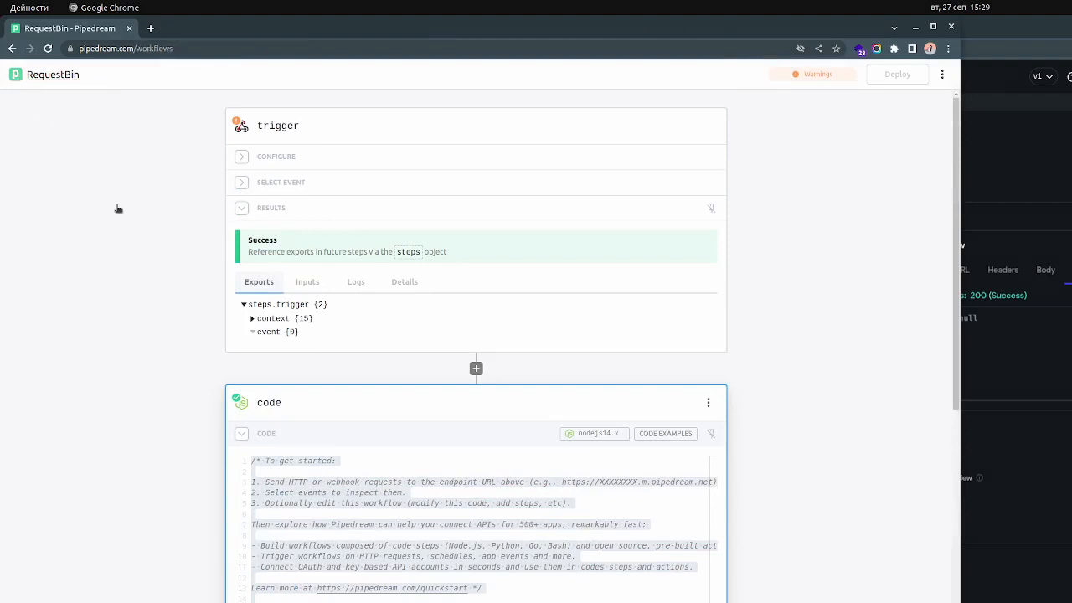
{"action": "left_click", "coordinate": [192, 250]}
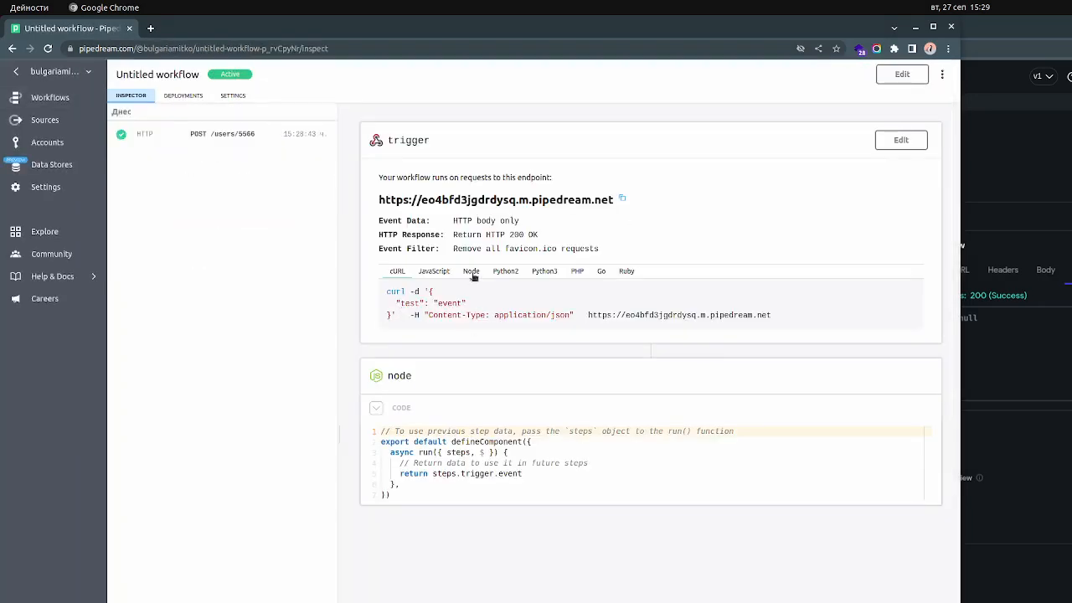
{"action": "left_click", "coordinate": [200, 139]}
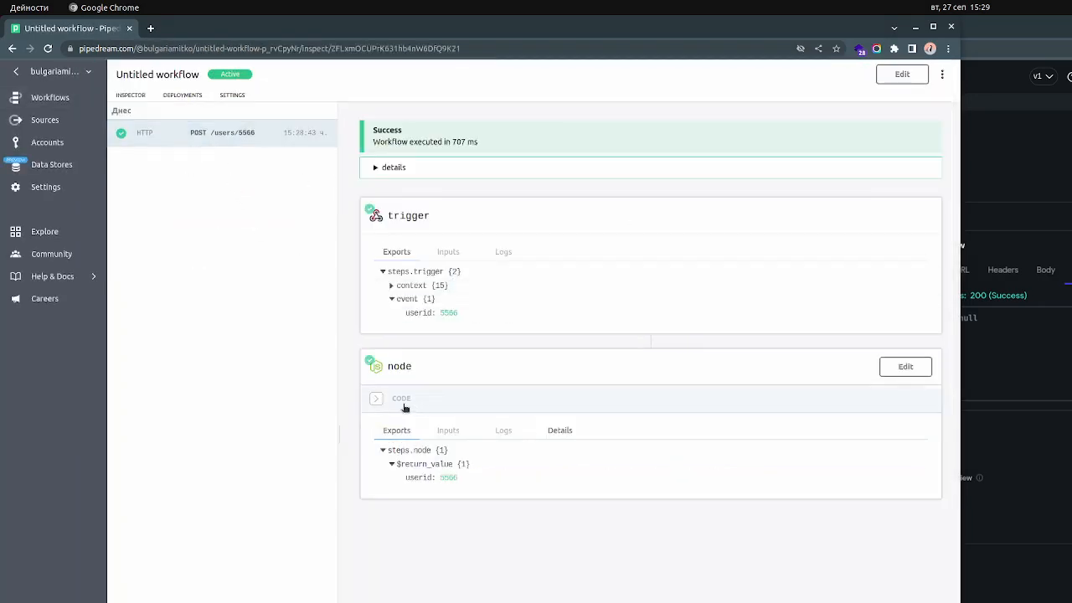
{"action": "left_click", "coordinate": [376, 399]}
{"action": "left_click", "coordinate": [918, 369]}
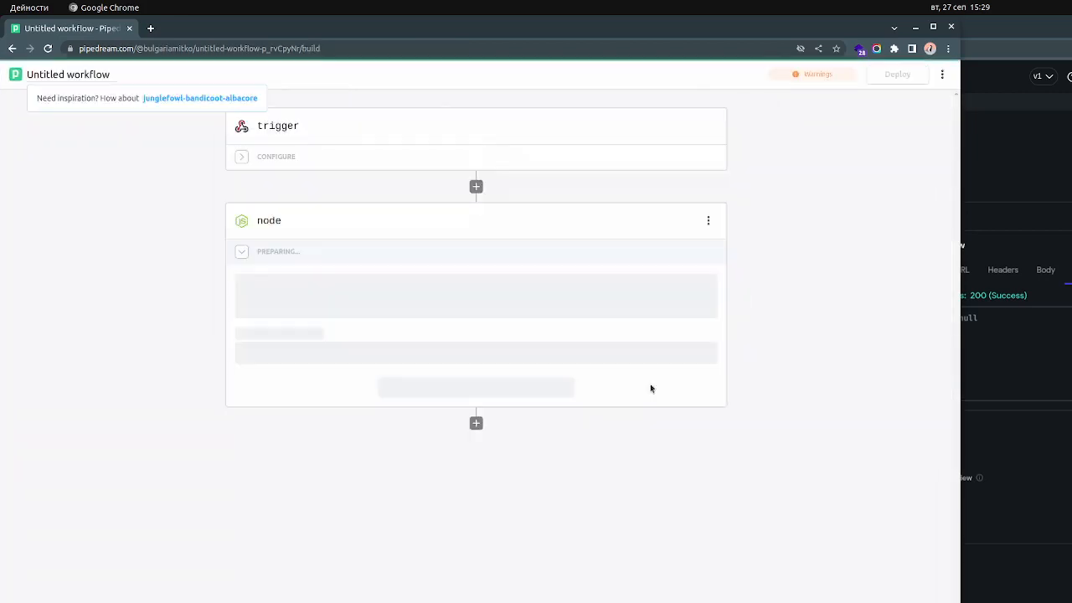
{"action": "left_click", "coordinate": [241, 443]}
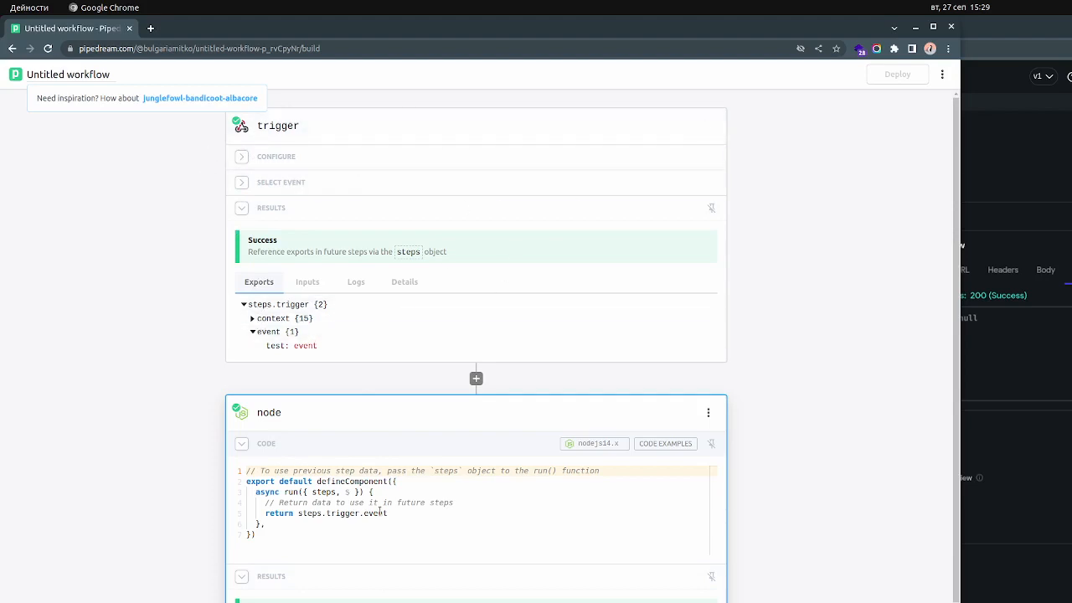
Replace all of the node step's code with the code copied from the RequestBin workflow
{"action": "scroll", "coordinate": [361, 480], "scroll_direction": "down", "scroll_amount": 2}
{"action": "left_click", "coordinate": [342, 403]}
{"action": "key", "text": "ctrl+a"}
{"action": "key", "text": "ctrl+v"}
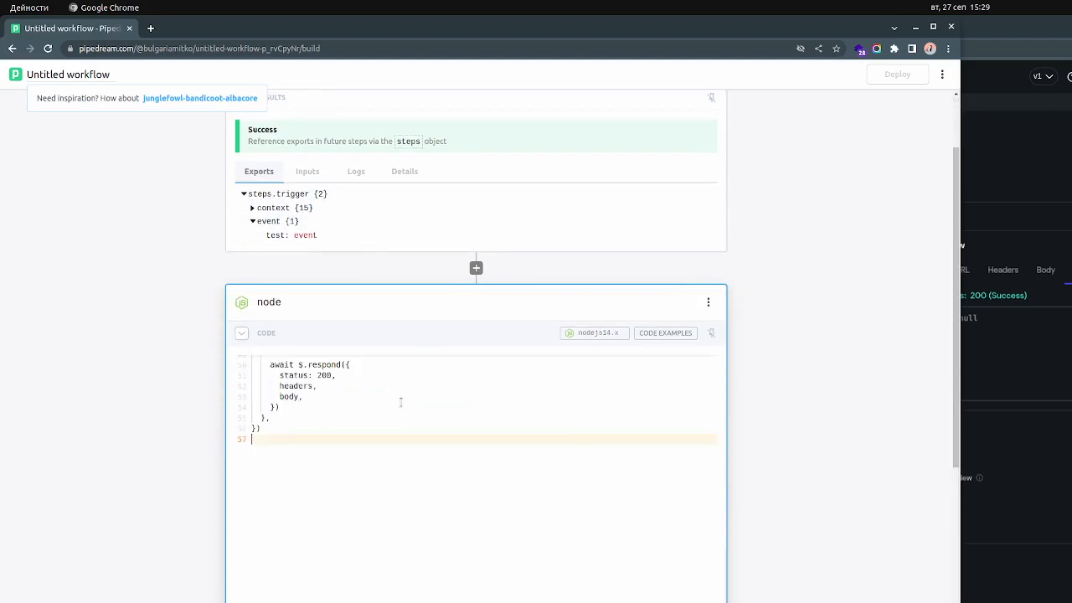
Test the node step with the pasted code, run the test again, and check the FlutterFlow API test before returning to Pipedream
{"action": "scroll", "coordinate": [425, 456], "scroll_direction": "down", "scroll_amount": 2}
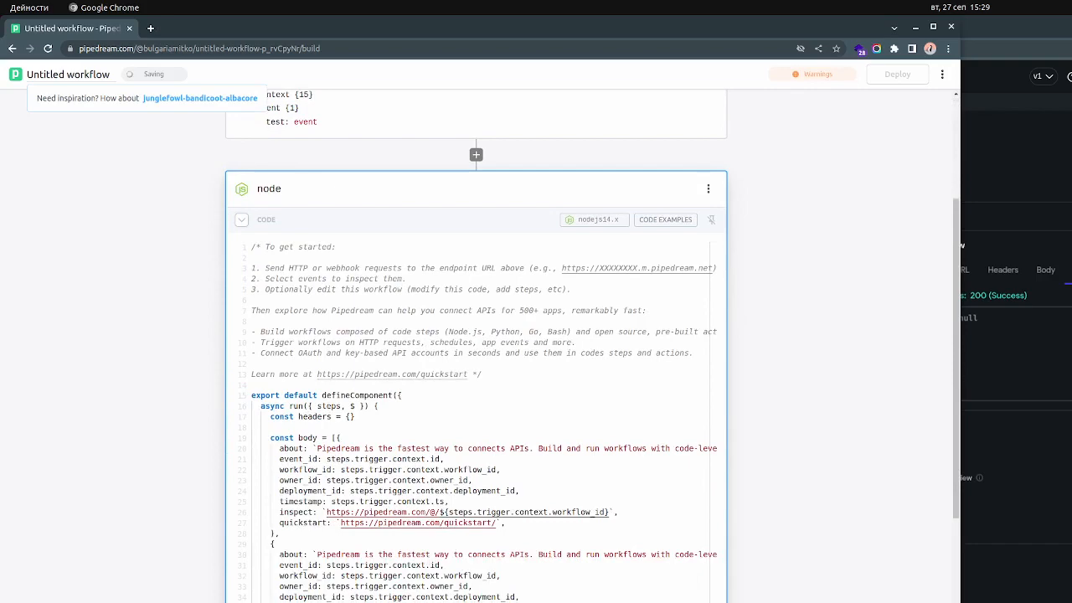
{"action": "scroll", "coordinate": [475, 482], "scroll_direction": "down", "scroll_amount": 10}
{"action": "left_click", "coordinate": [476, 483]}
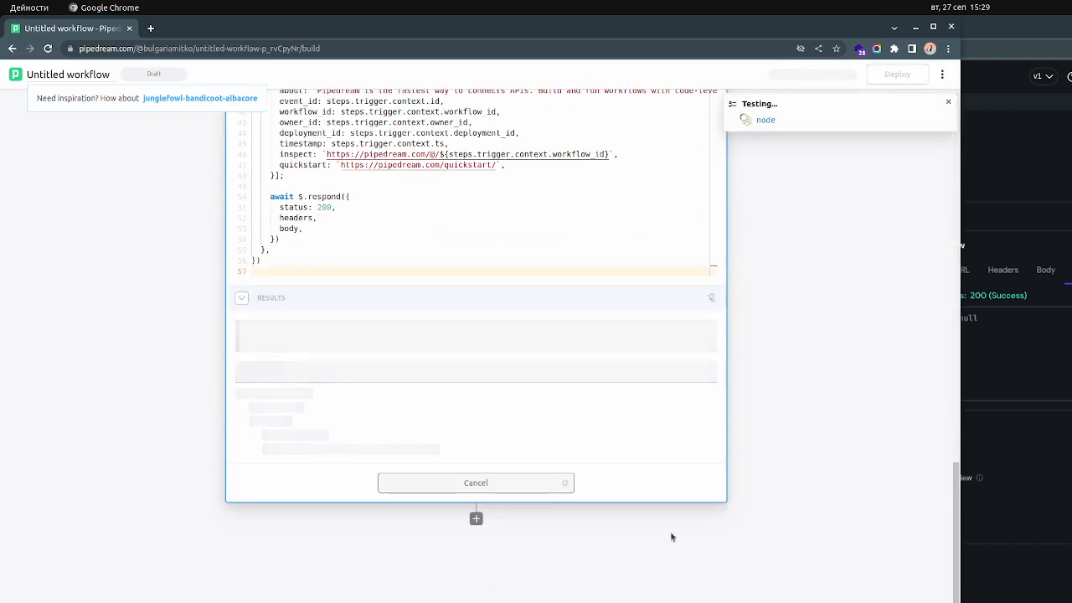
{"action": "scroll", "coordinate": [855, 487], "scroll_direction": "up", "scroll_amount": 2}
{"action": "left_click", "coordinate": [1067, 406]}
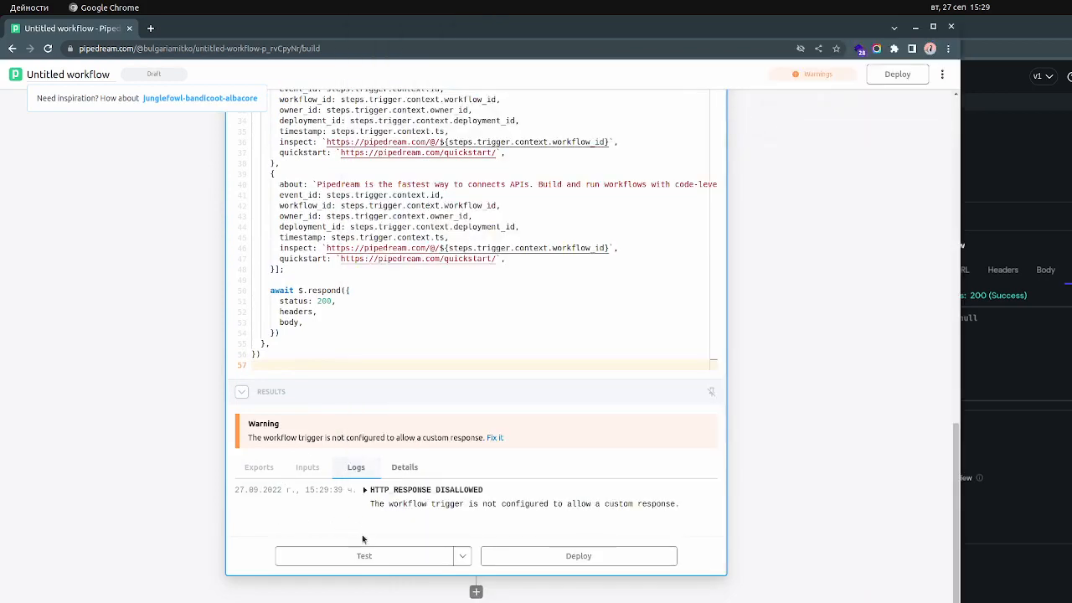
{"action": "left_click", "coordinate": [403, 563]}
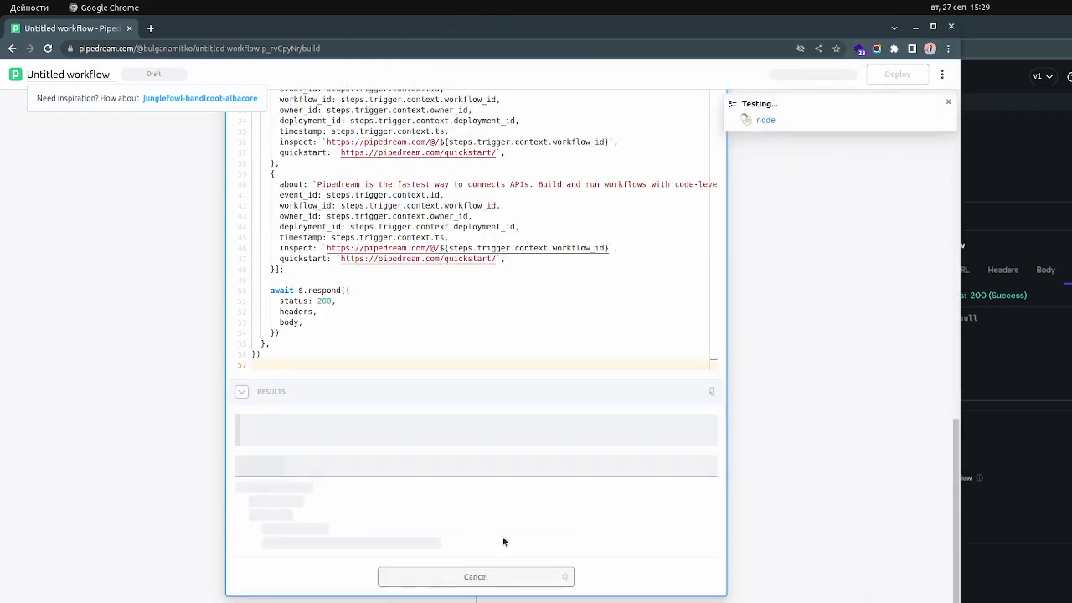
{"action": "key", "text": "alt+Tab"}
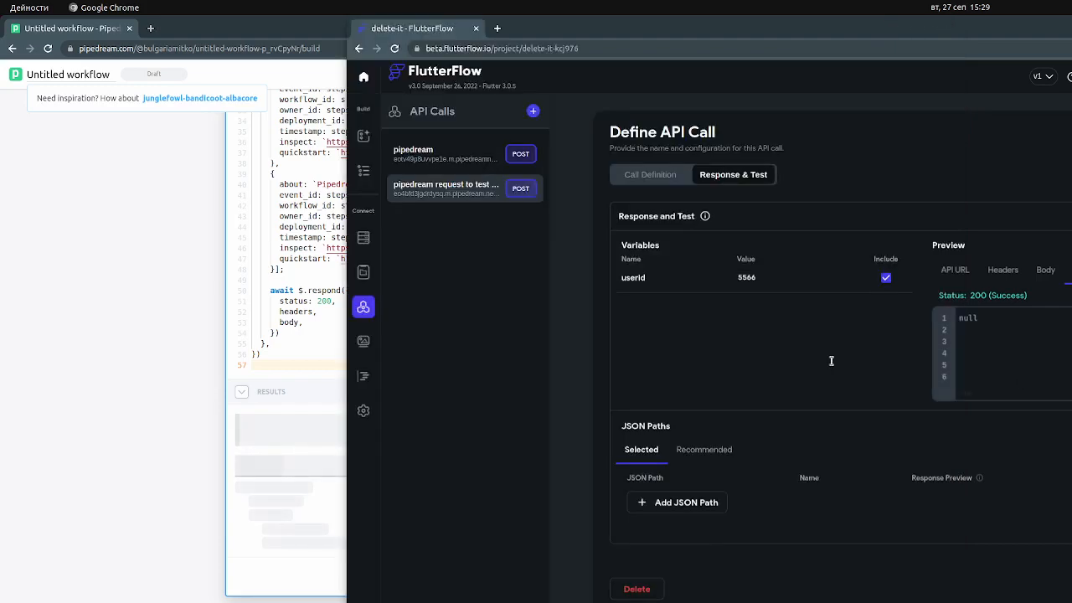
{"action": "left_click", "coordinate": [203, 503]}
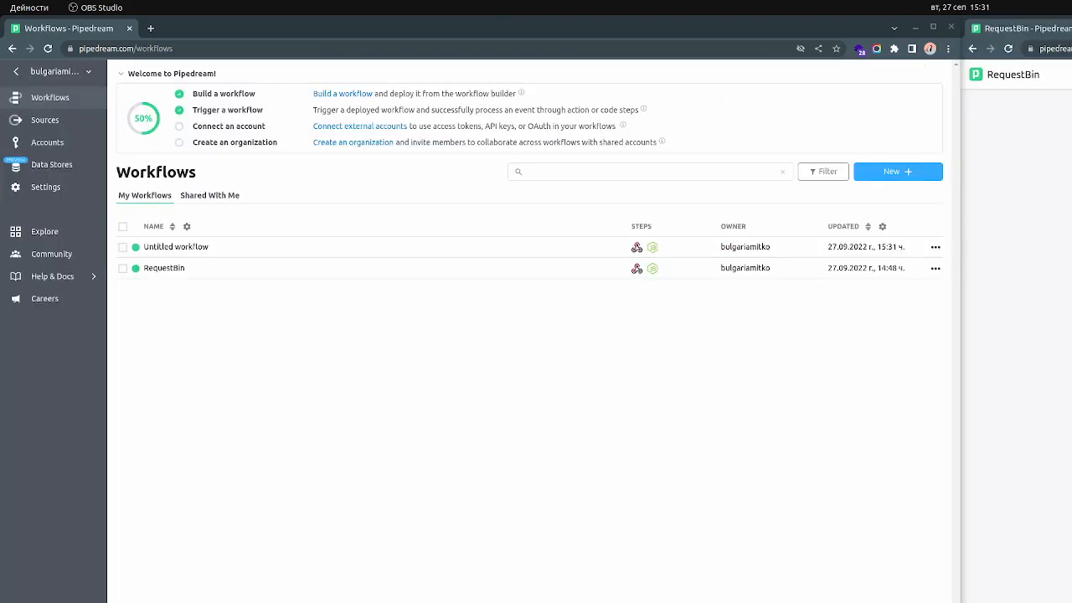
Delete the Untitled workflow from the workflows list
{"action": "left_click", "coordinate": [936, 247]}
{"action": "left_click", "coordinate": [905, 247]}
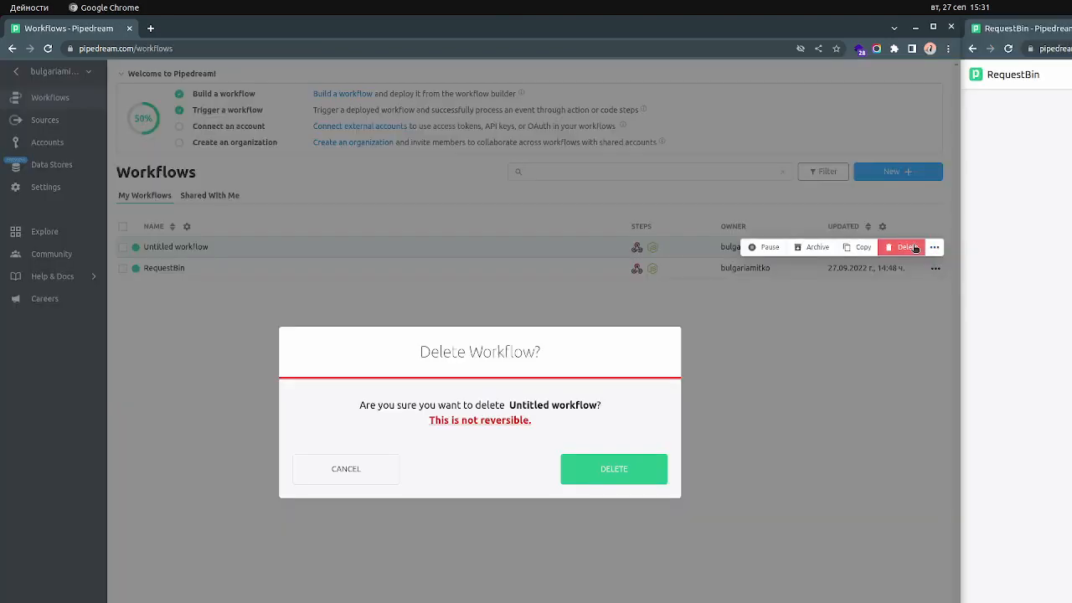
{"action": "left_click", "coordinate": [658, 476]}
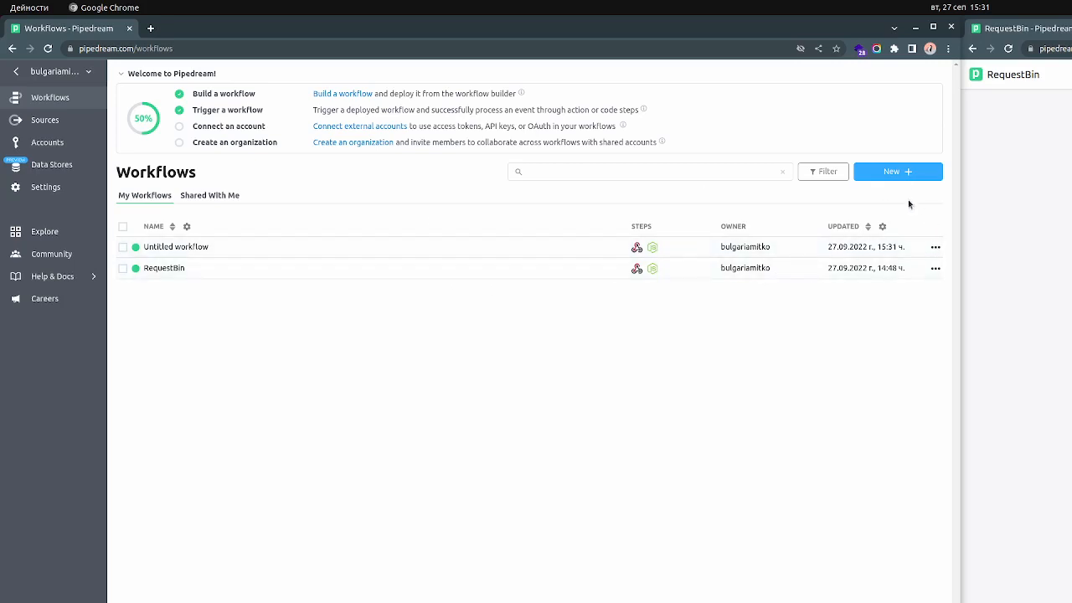
Create a new workflow with an HTTP API Requests trigger that exports the full HTTP request and returns a custom response
{"action": "left_click", "coordinate": [913, 172]}
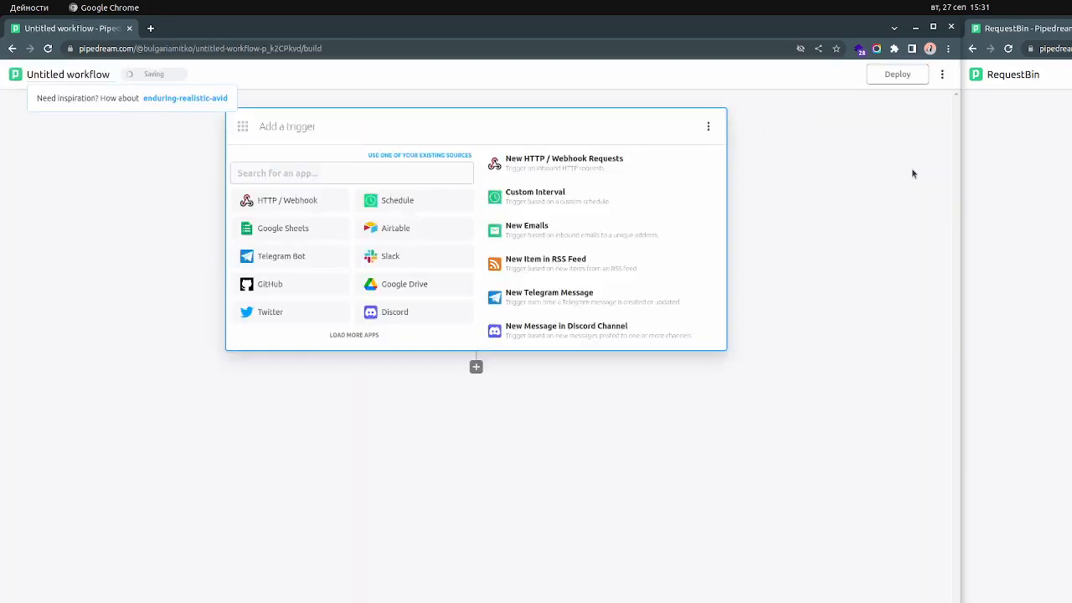
{"action": "left_click", "coordinate": [303, 201]}
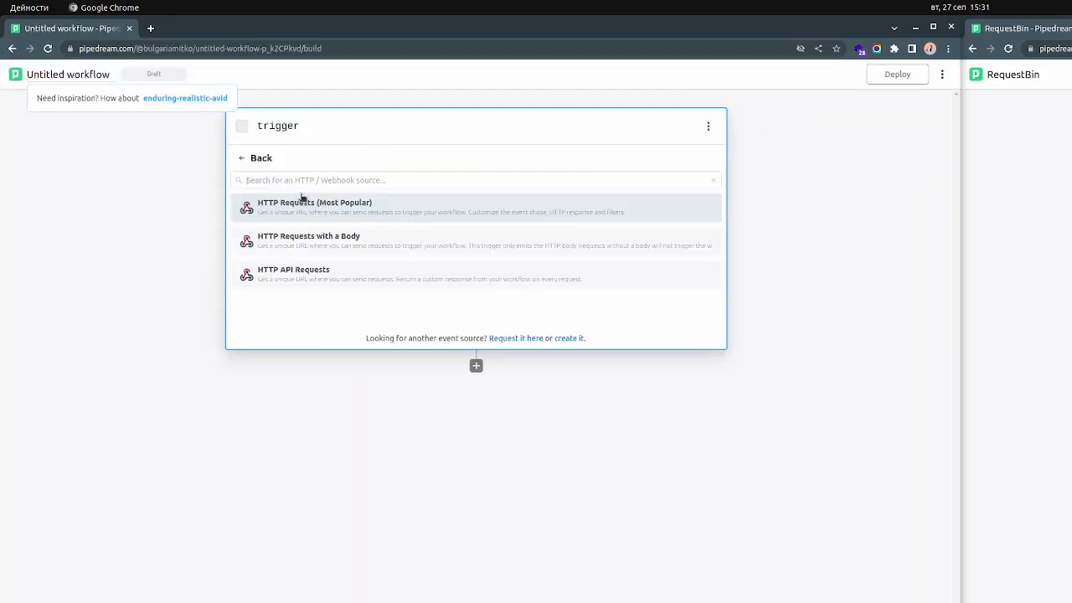
{"action": "left_click", "coordinate": [371, 275]}
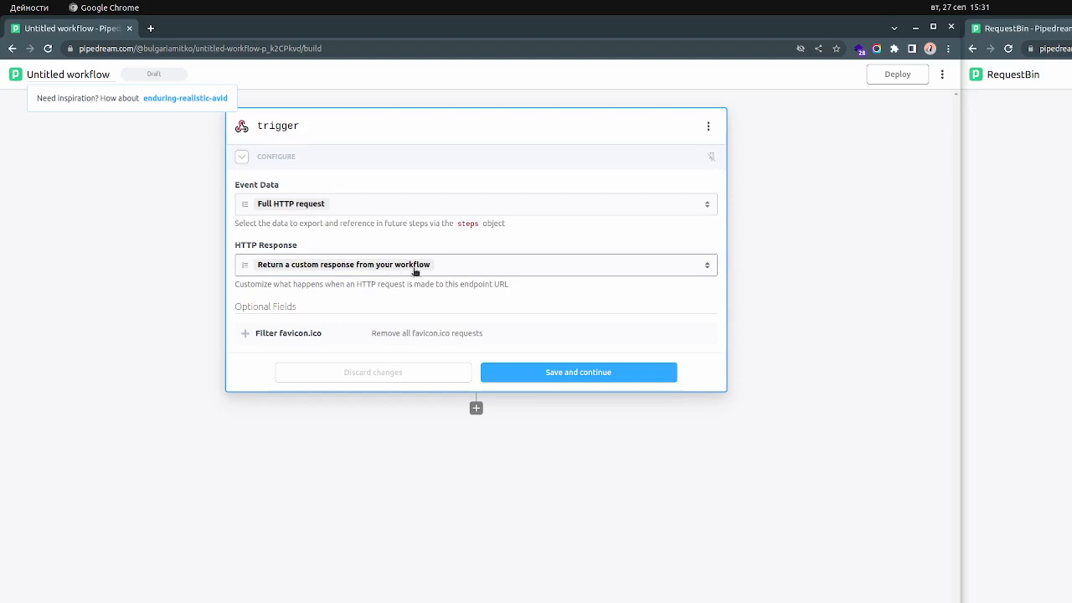
{"action": "left_click", "coordinate": [593, 377]}
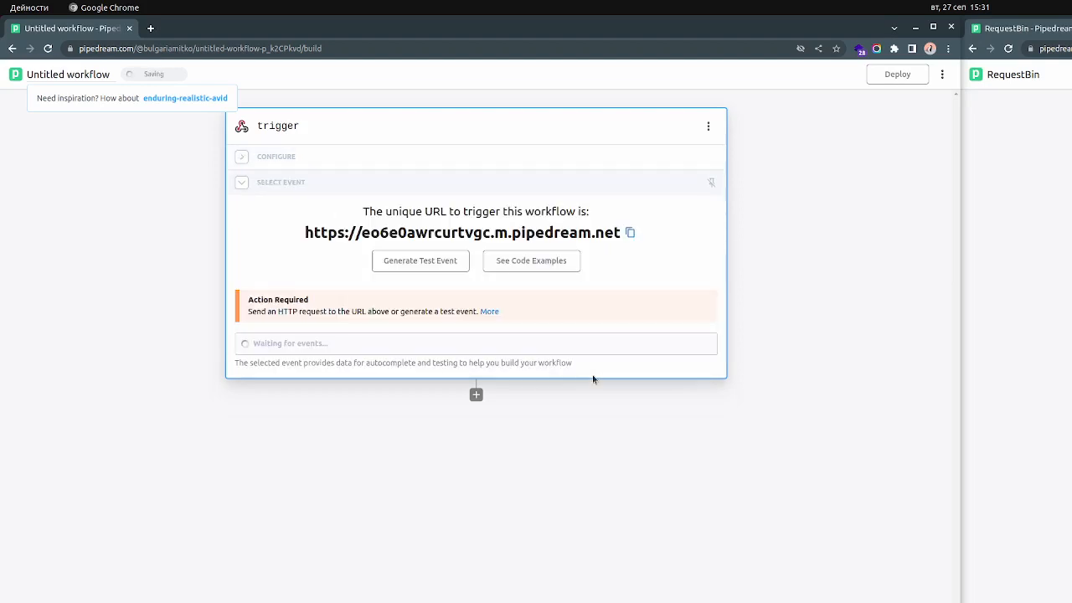
Copy the trigger's unique URL and send it a POST test event with the JSON body "test": "event"
{"action": "left_click", "coordinate": [639, 234]}
{"action": "left_click", "coordinate": [426, 263]}
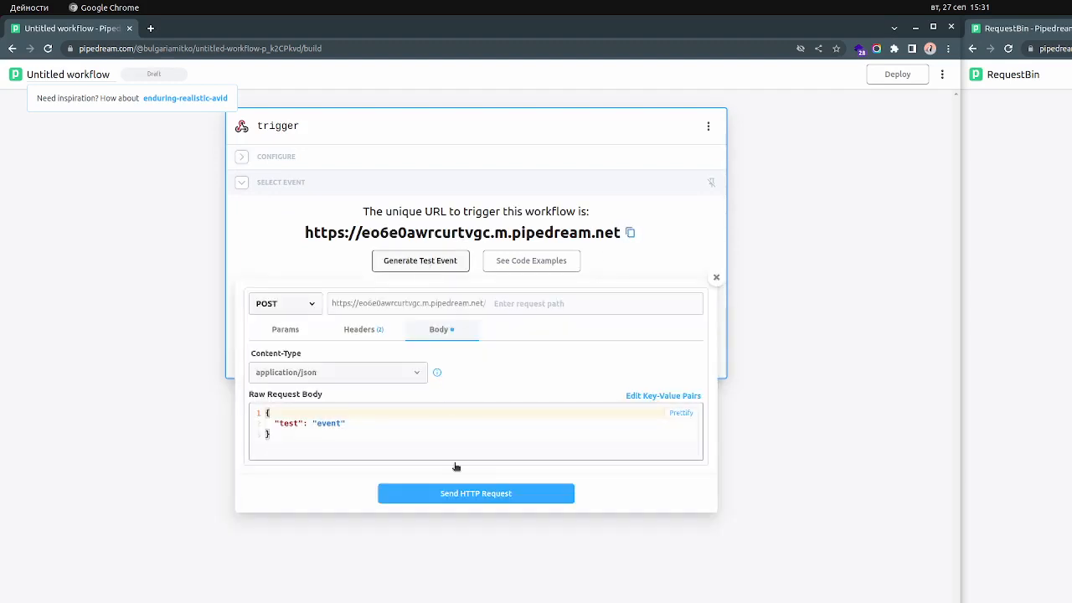
{"action": "left_click", "coordinate": [460, 498]}
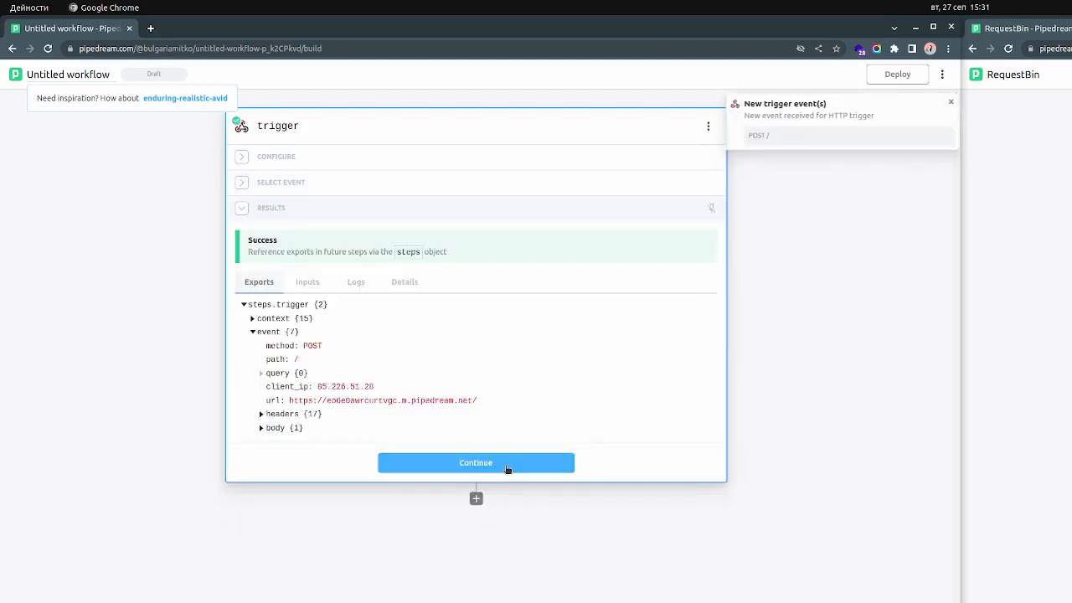
Add a Node step after the trigger using the Return an HTTP response template
{"action": "left_click", "coordinate": [507, 465]}
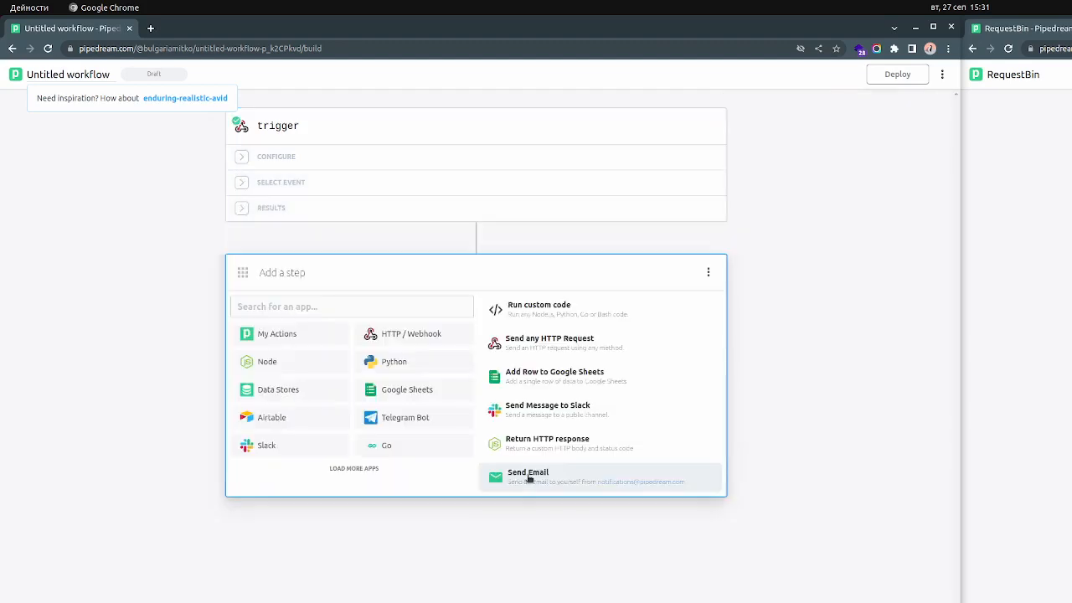
{"action": "left_click", "coordinate": [295, 367]}
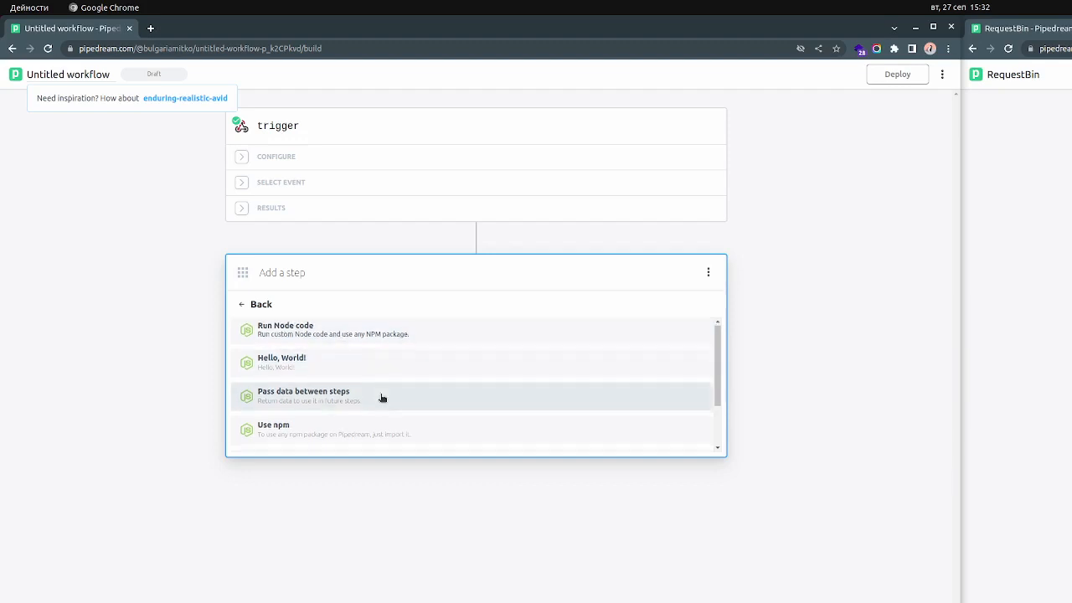
{"action": "scroll", "coordinate": [381, 398], "scroll_direction": "down", "scroll_amount": 2}
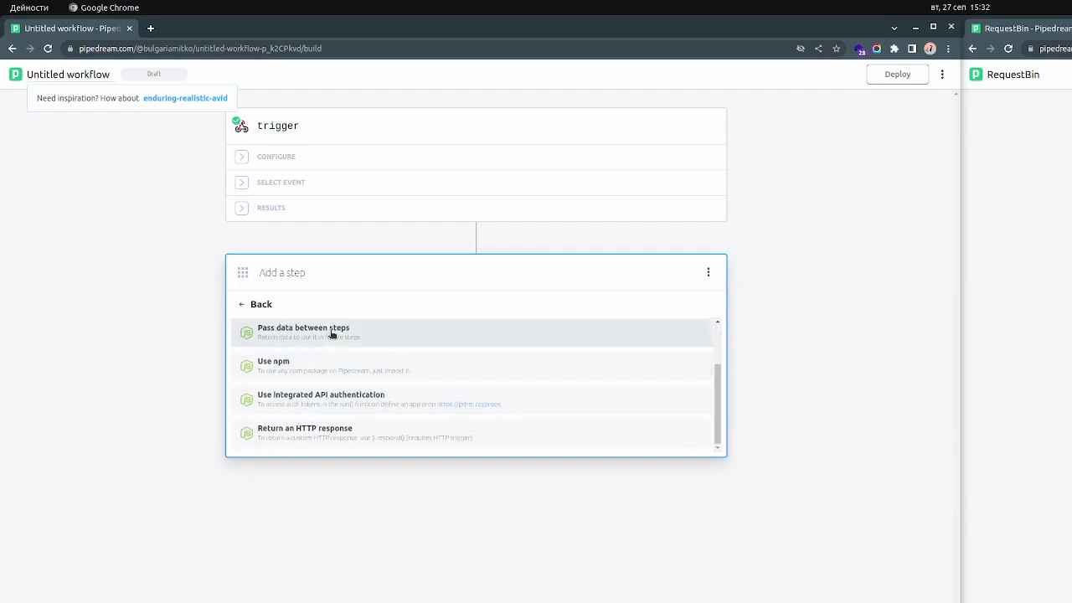
{"action": "left_click", "coordinate": [302, 434]}
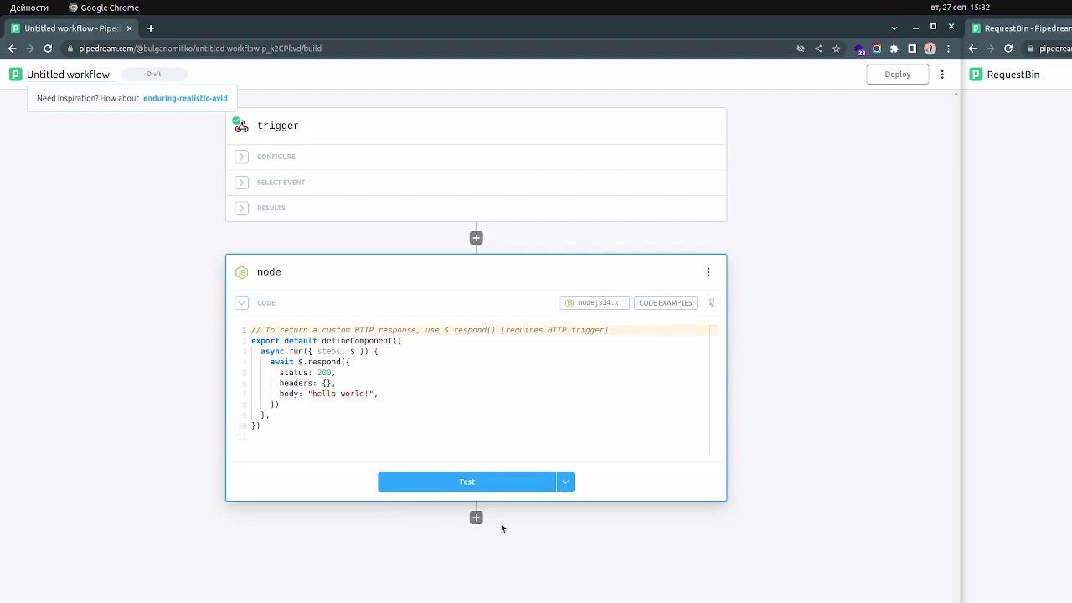
Test the node step, deploy the workflow, and switch to the other open window
{"action": "left_click", "coordinate": [496, 484]}
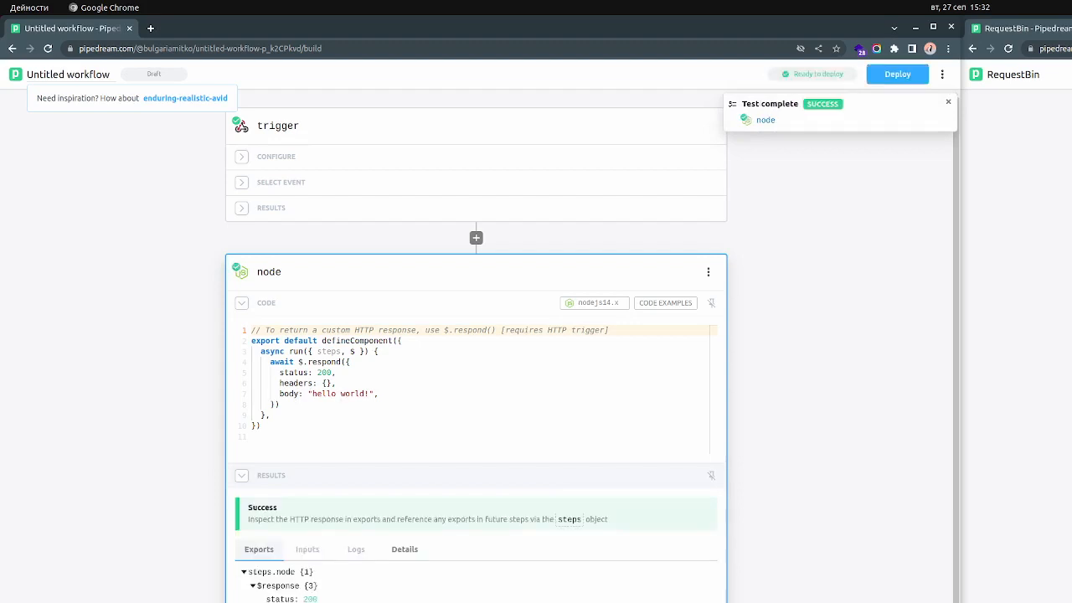
{"action": "left_click", "coordinate": [898, 74]}
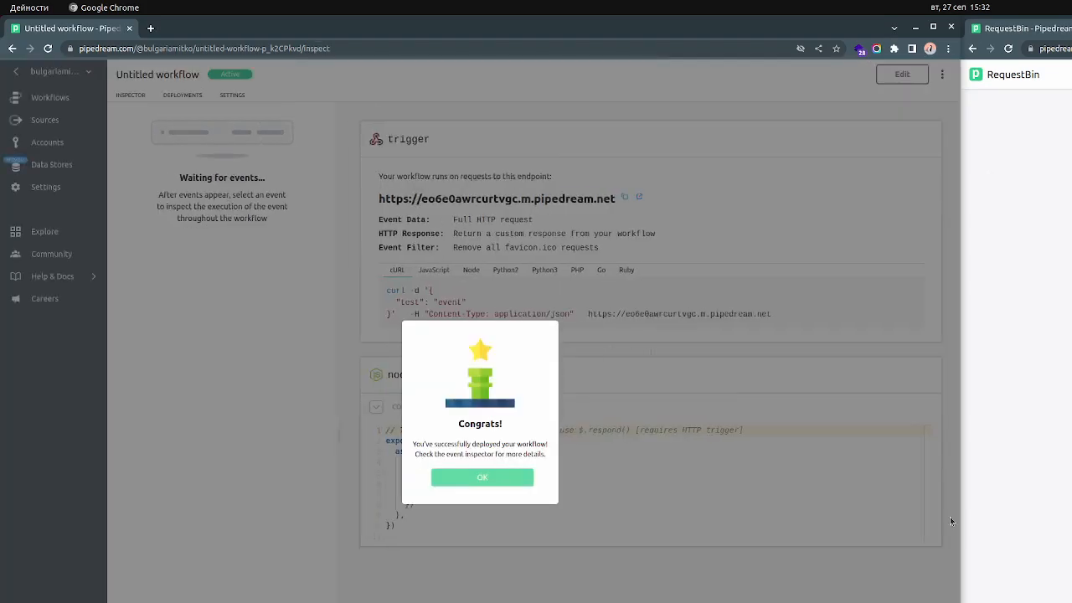
{"action": "key", "text": "alt+Tab"}
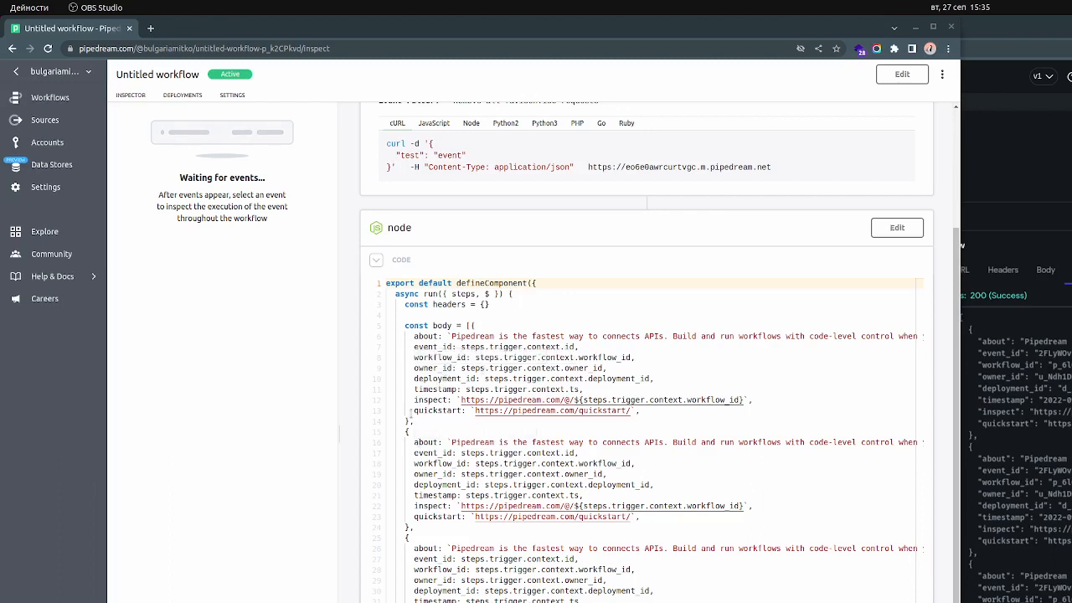
Select the repeated objects in the deployed node code's body array, then open the node step for editing
{"action": "left_click_drag", "start_coordinate": [402, 433], "coordinate": [588, 600]}
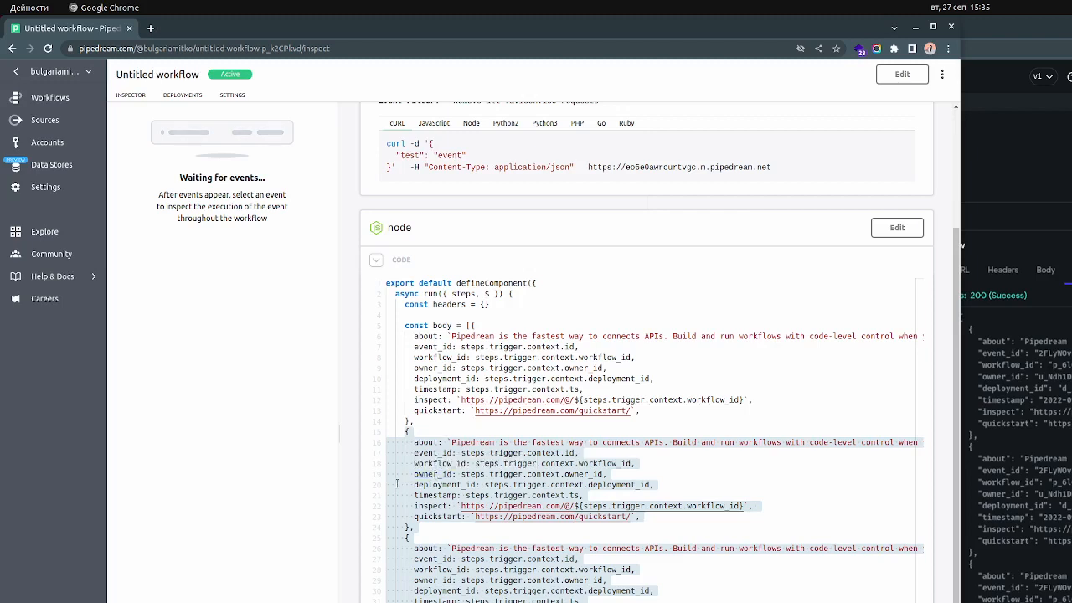
{"action": "left_click", "coordinate": [897, 228]}
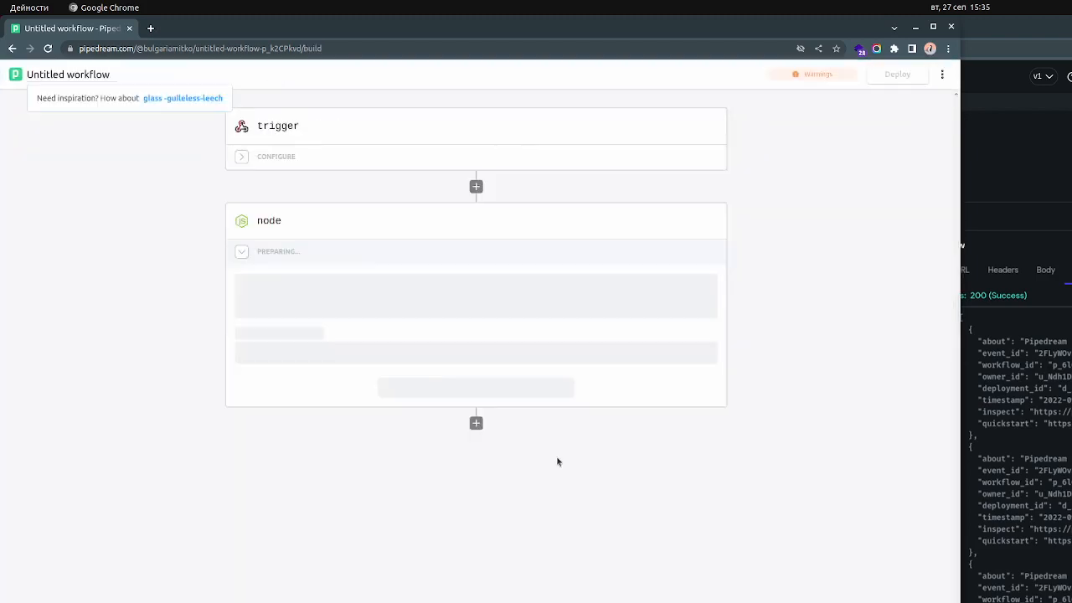
{"action": "left_click", "coordinate": [247, 270]}
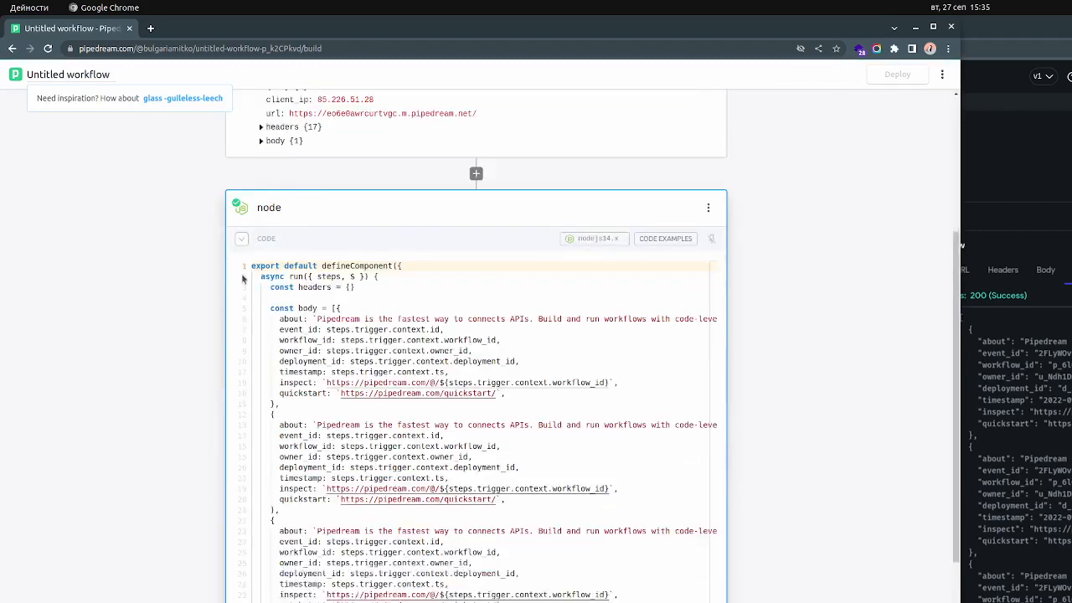
Try removing the second and third objects from the node code's body array, and undo the removal
{"action": "scroll", "coordinate": [318, 502], "scroll_direction": "down", "scroll_amount": 1}
{"action": "left_click_drag", "start_coordinate": [272, 537], "coordinate": [270, 336]}
{"action": "key", "text": "BackSpace"}
{"action": "key", "text": "BackSpace"}
{"action": "key", "text": "BackSpace"}
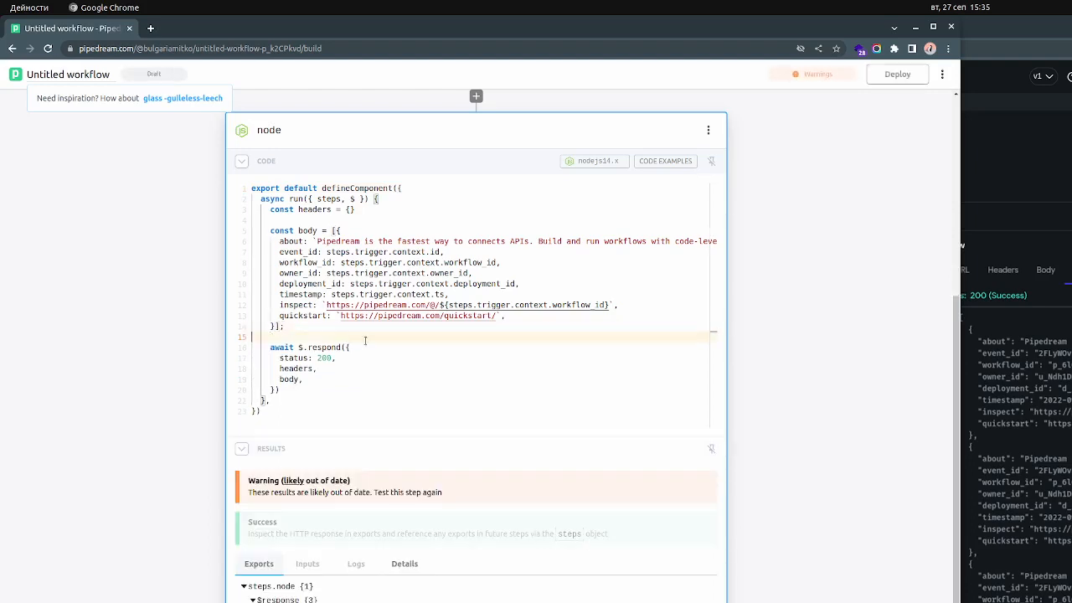
{"action": "key", "text": "ctrl+z"}
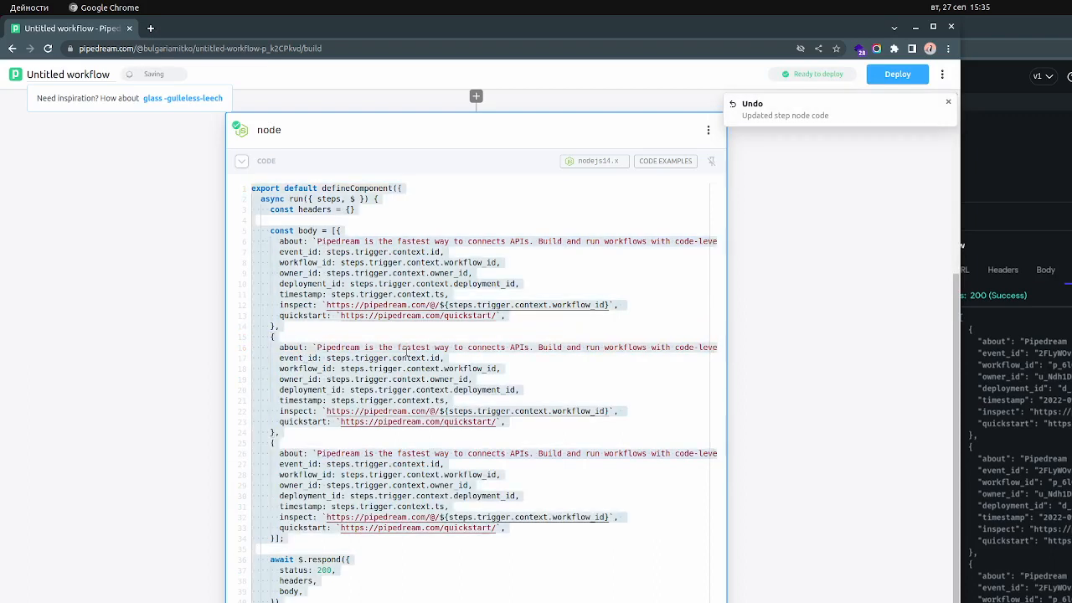
{"action": "left_click", "coordinate": [405, 369]}
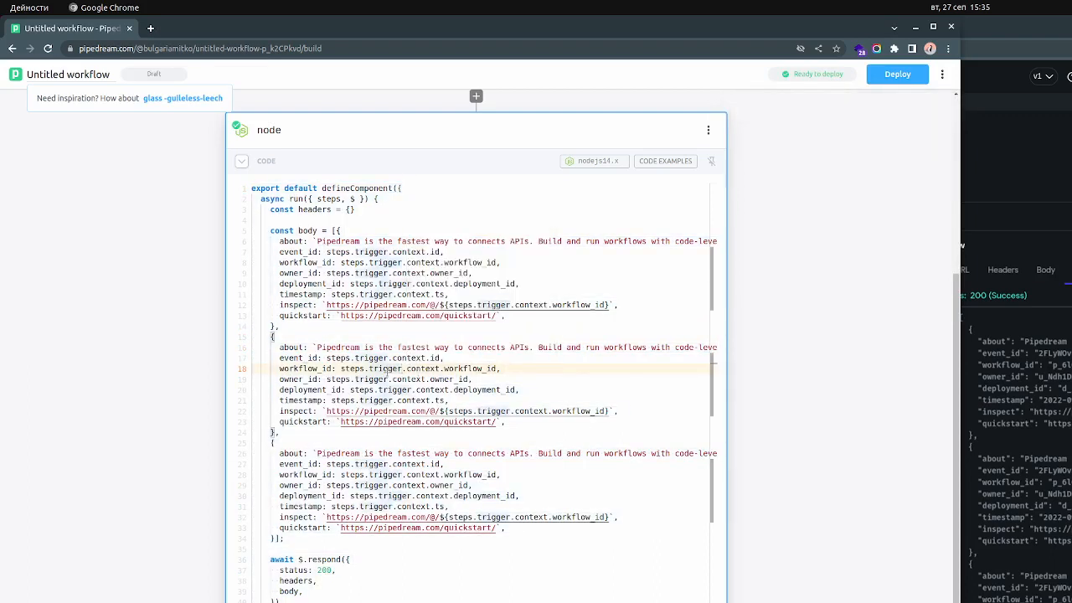
Delete the second and third objects from the node code's body array, leaving one object, and redeploy the workflow
{"action": "left_click_drag", "start_coordinate": [266, 336], "coordinate": [272, 539]}
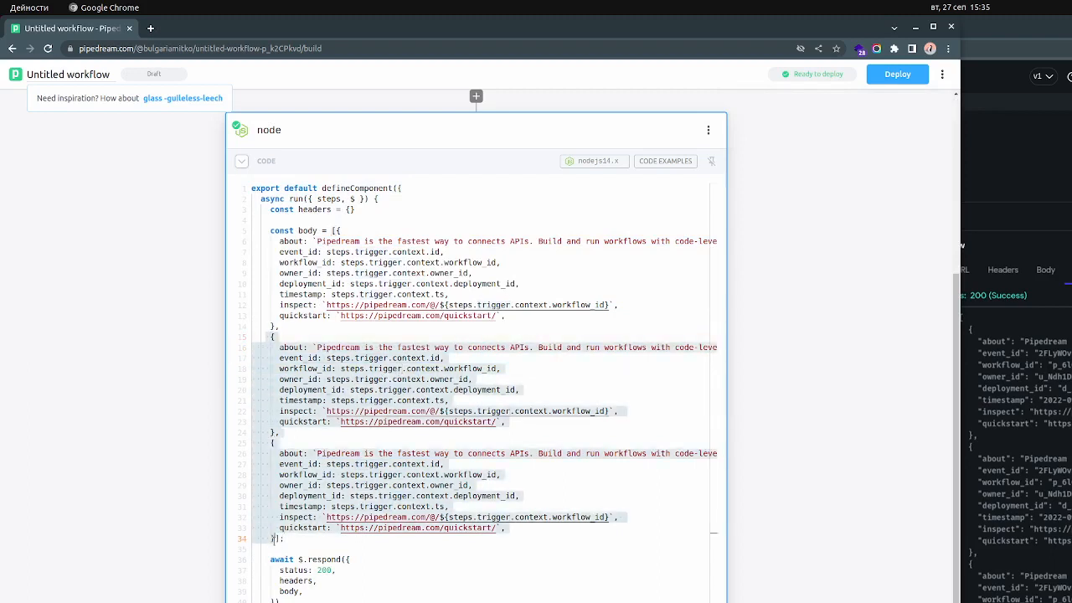
{"action": "key", "text": "BackSpace"}
{"action": "key", "text": "BackSpace"}
{"action": "key", "text": "BackSpace"}
{"action": "key", "text": "BackSpace"}
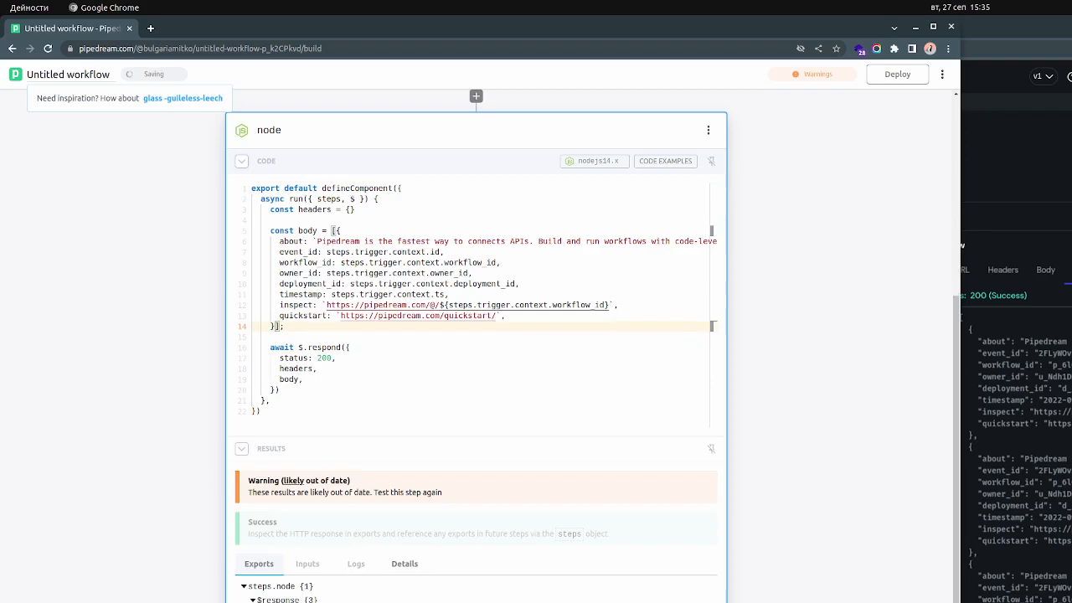
{"action": "key", "text": "ctrl+Return"}
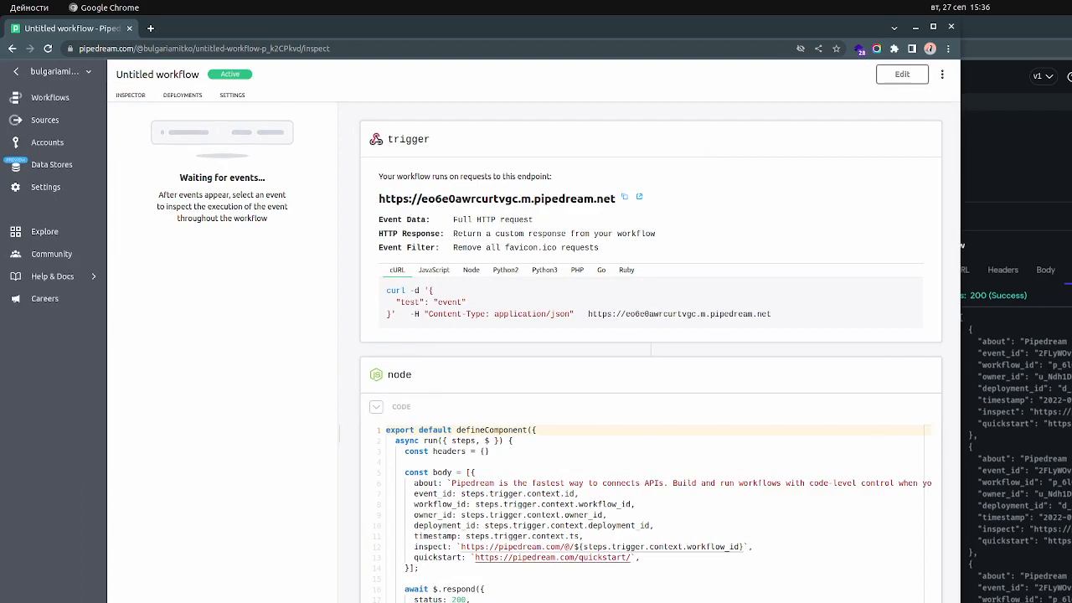
Switch to the FlutterFlow window, run the API call test, and review the test response
{"action": "key", "text": "alt+Tab"}
{"action": "key", "text": "alt+Tab"}
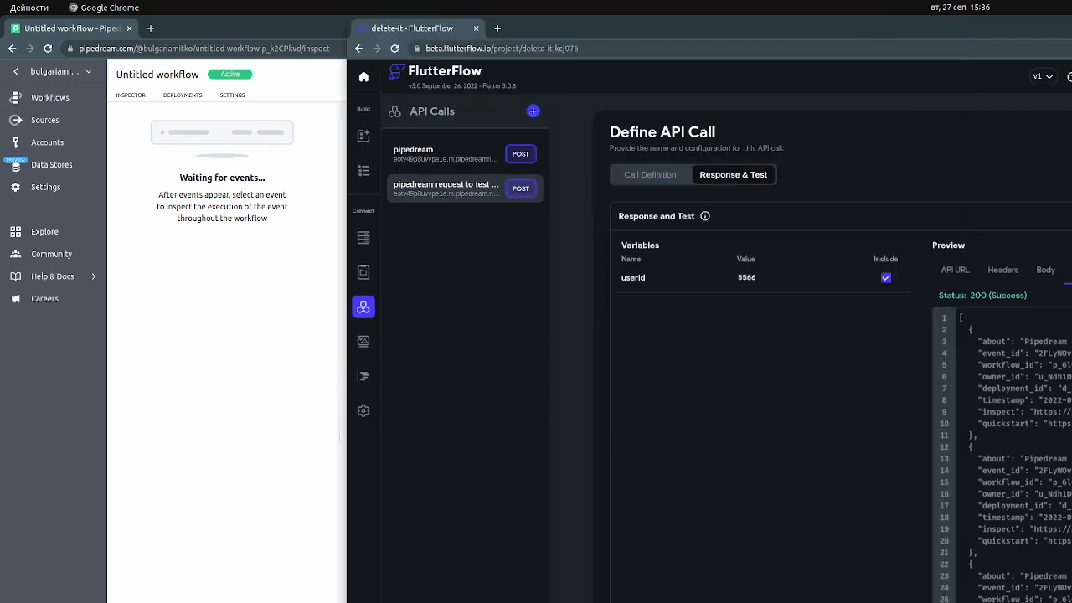
{"action": "left_click_drag", "start_coordinate": [939, 31], "coordinate": [801, 26]}
{"action": "left_click", "coordinate": [1055, 270]}
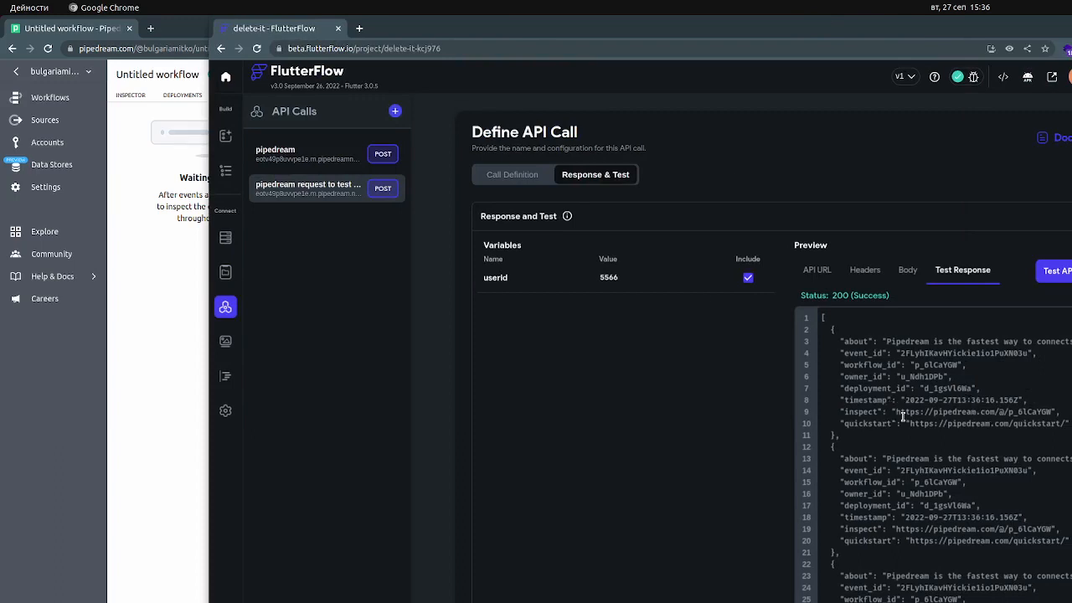
{"action": "scroll", "coordinate": [902, 416], "scroll_direction": "down", "scroll_amount": 1}
{"action": "scroll", "coordinate": [827, 378], "scroll_direction": "up", "scroll_amount": 1}
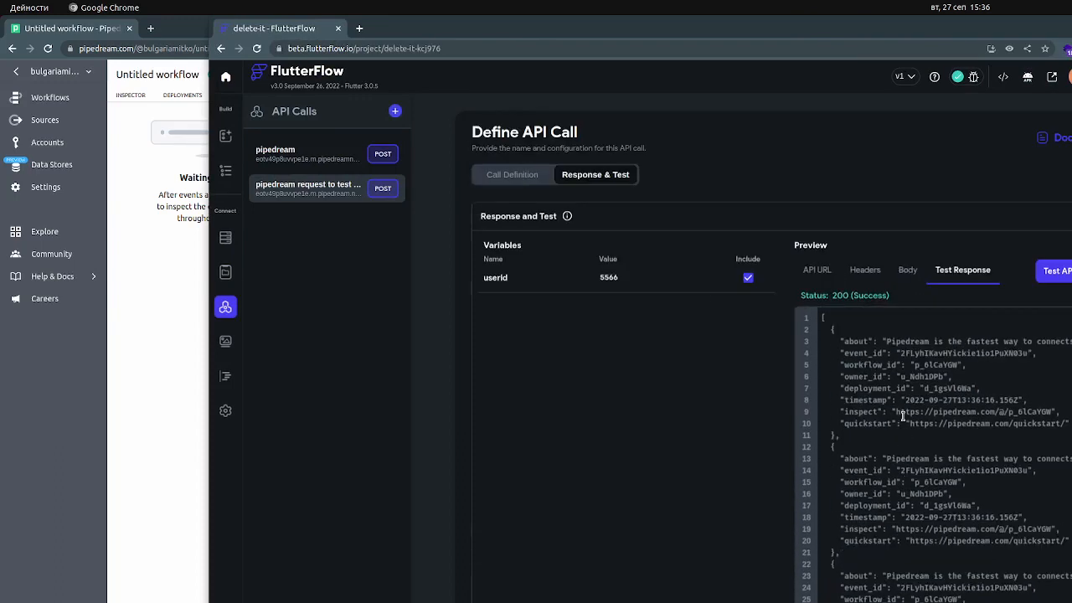
Open the API call's definition and move the FlutterFlow tab into the Pipedream browser window
{"action": "left_click", "coordinate": [512, 175]}
{"action": "left_click_drag", "start_coordinate": [294, 30], "coordinate": [215, 29]}
{"action": "left_click", "coordinate": [84, 28]}
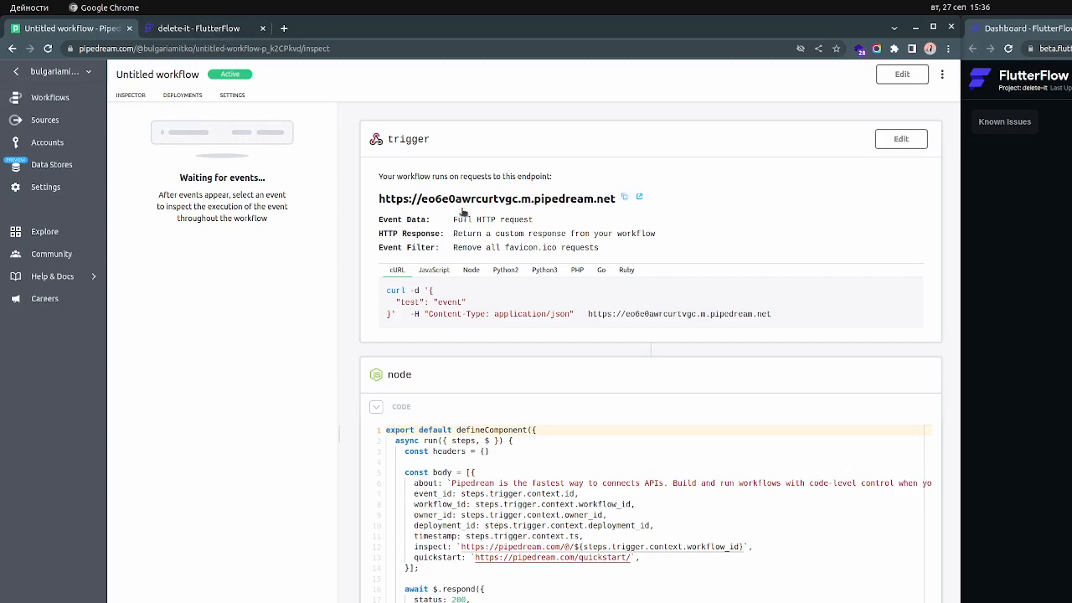
{"action": "left_click", "coordinate": [224, 31]}
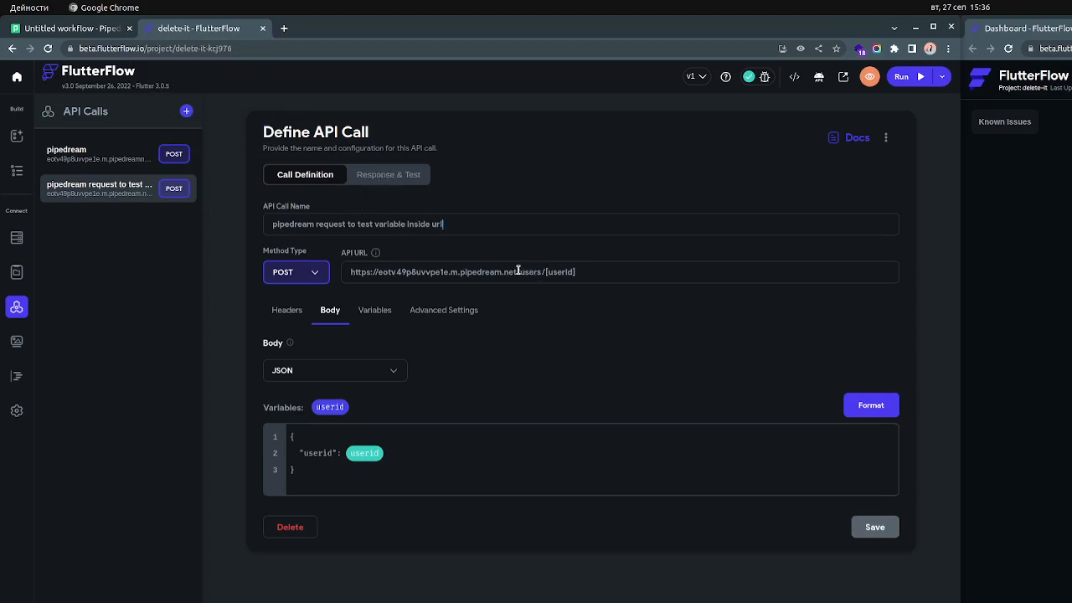
{"action": "left_click_drag", "start_coordinate": [518, 272], "coordinate": [347, 272]}
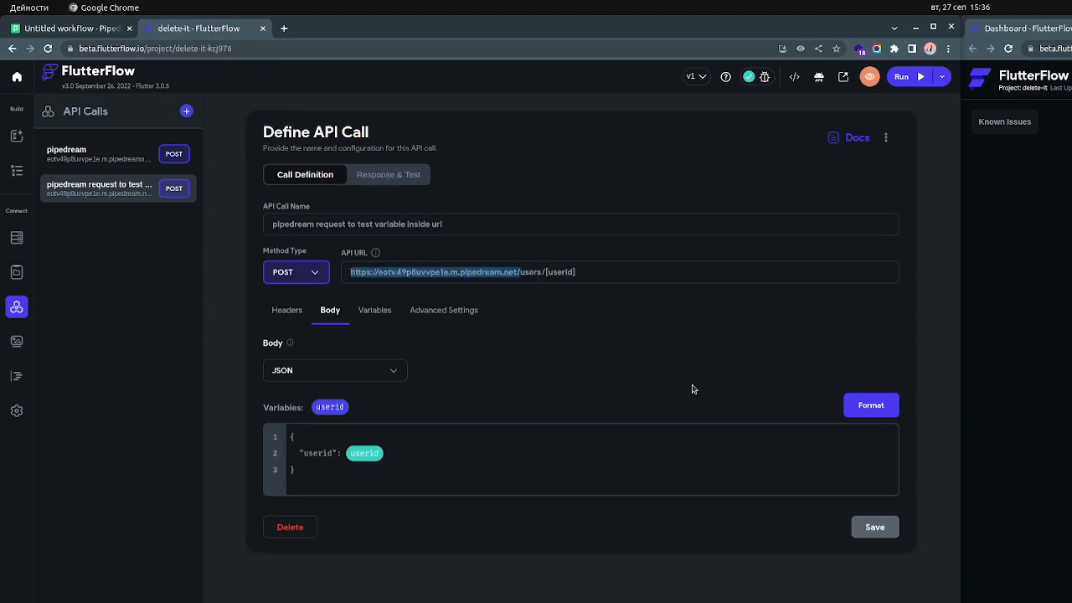
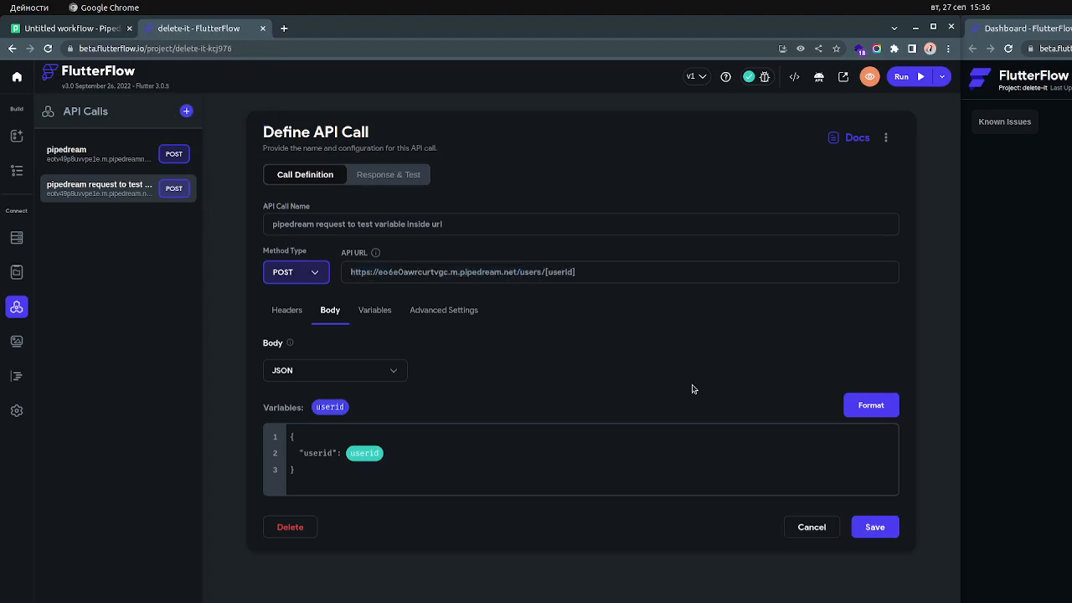
{"action": "left_click", "coordinate": [903, 531]}
{"action": "left_click", "coordinate": [393, 175]}
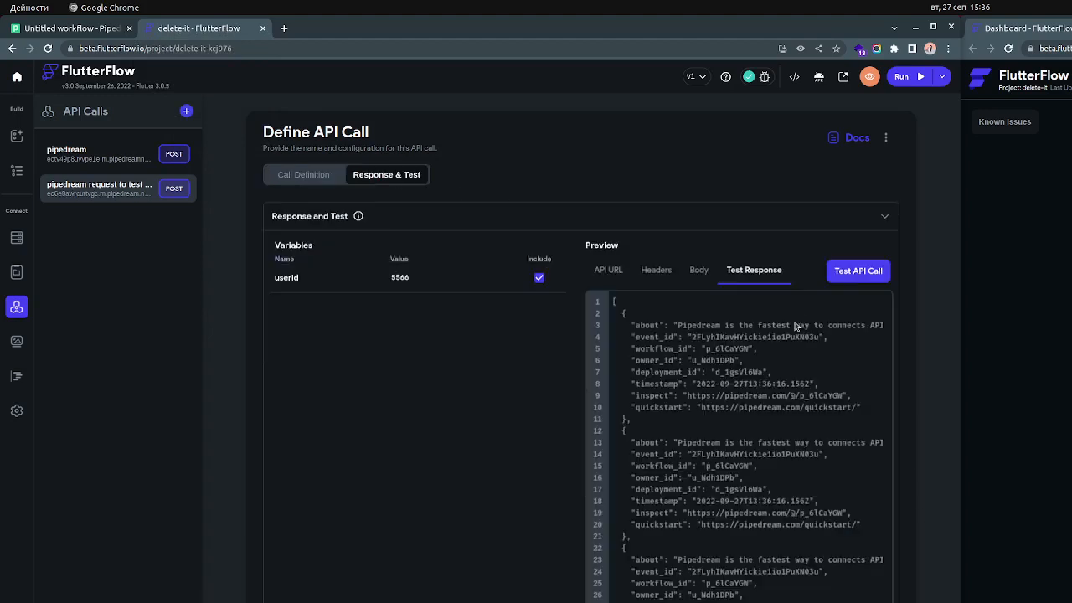
{"action": "left_click", "coordinate": [870, 277]}
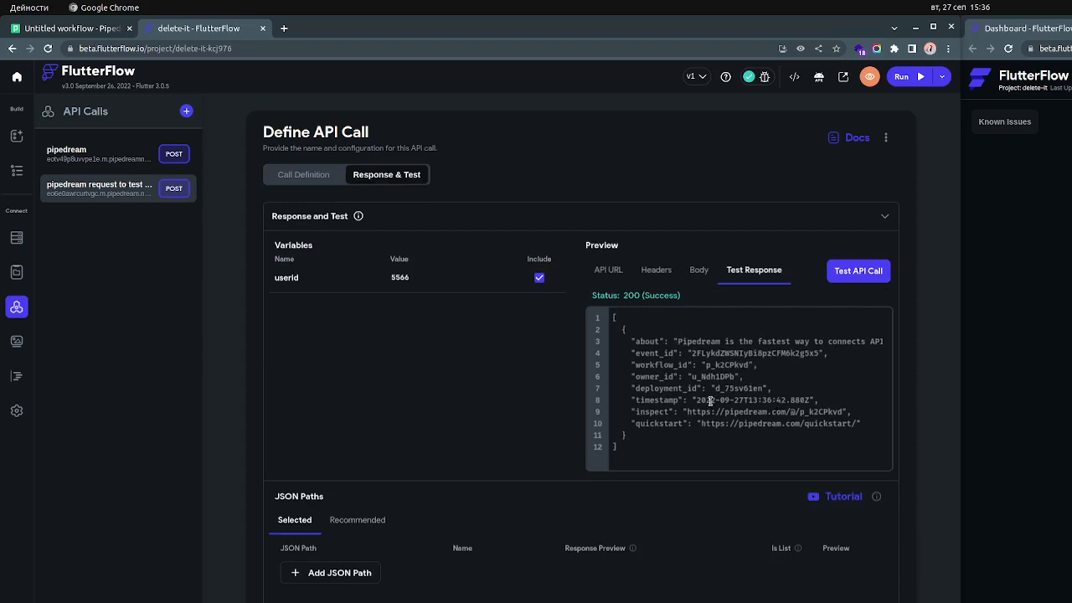
Edit the Pipedream workflow's node code, copying the body object and appending it twice to the array
{"action": "left_click", "coordinate": [62, 30]}
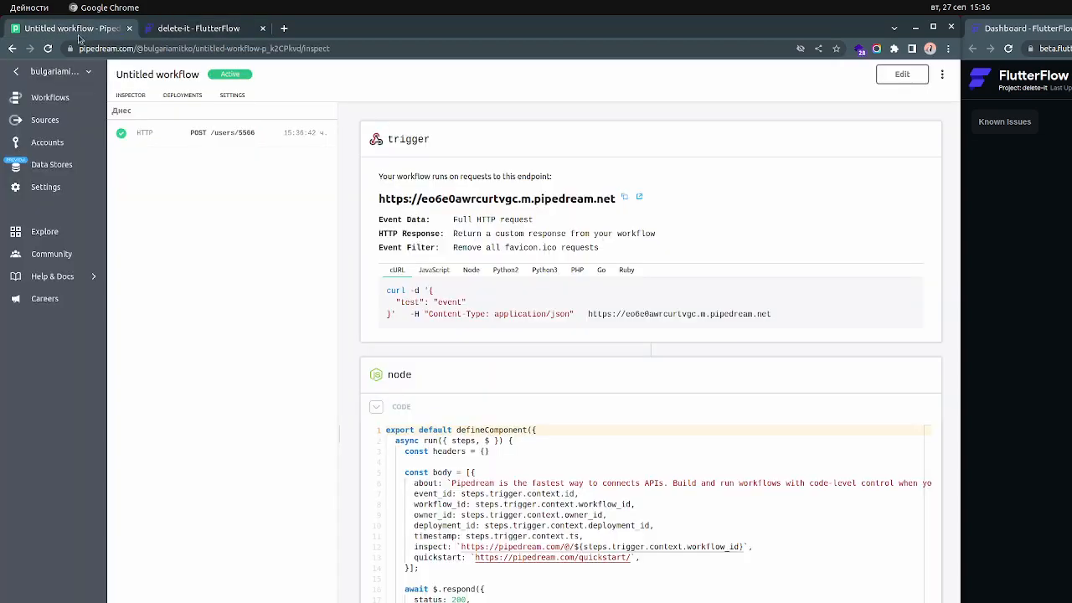
{"action": "left_click", "coordinate": [906, 375]}
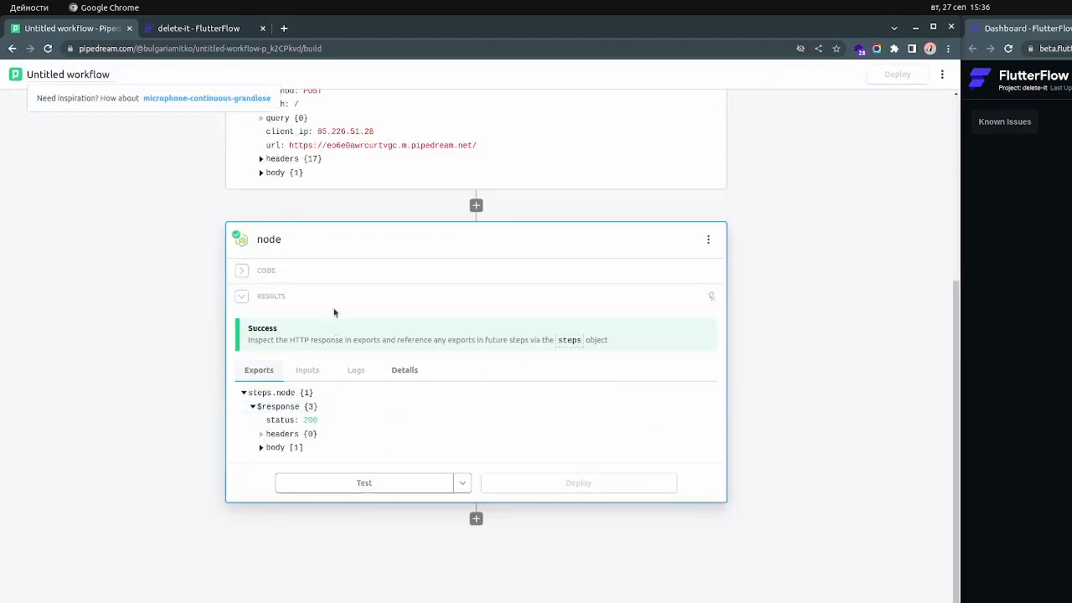
{"action": "left_click", "coordinate": [243, 271]}
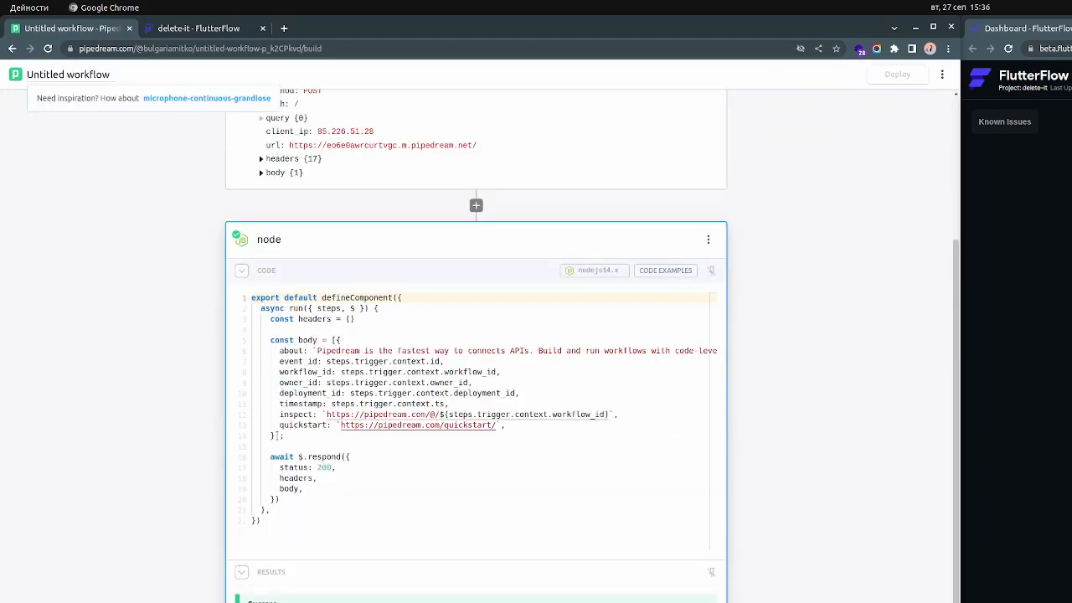
{"action": "left_click_drag", "start_coordinate": [277, 436], "coordinate": [340, 339]}
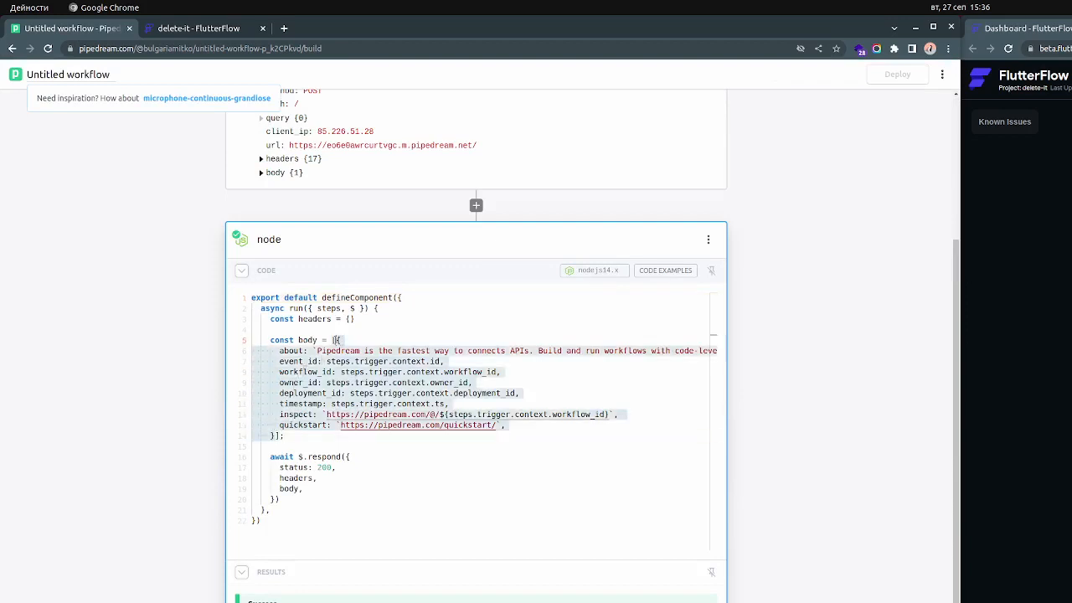
{"action": "key", "text": "Right"}
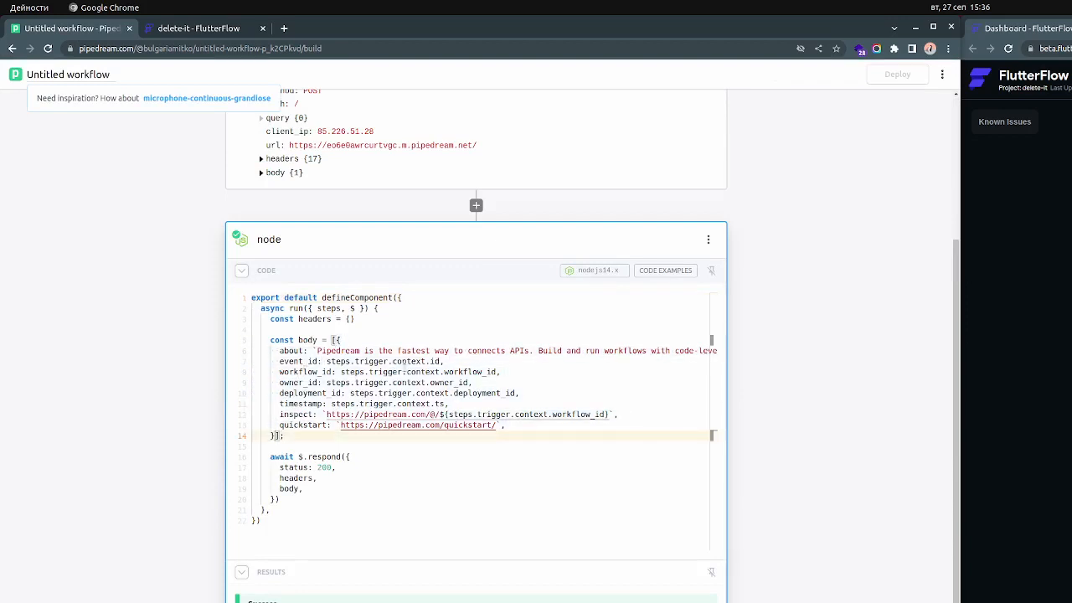
{"action": "type", "text": ","}
{"action": "key", "text": "Return"}
{"action": "key", "text": "ctrl+v"}
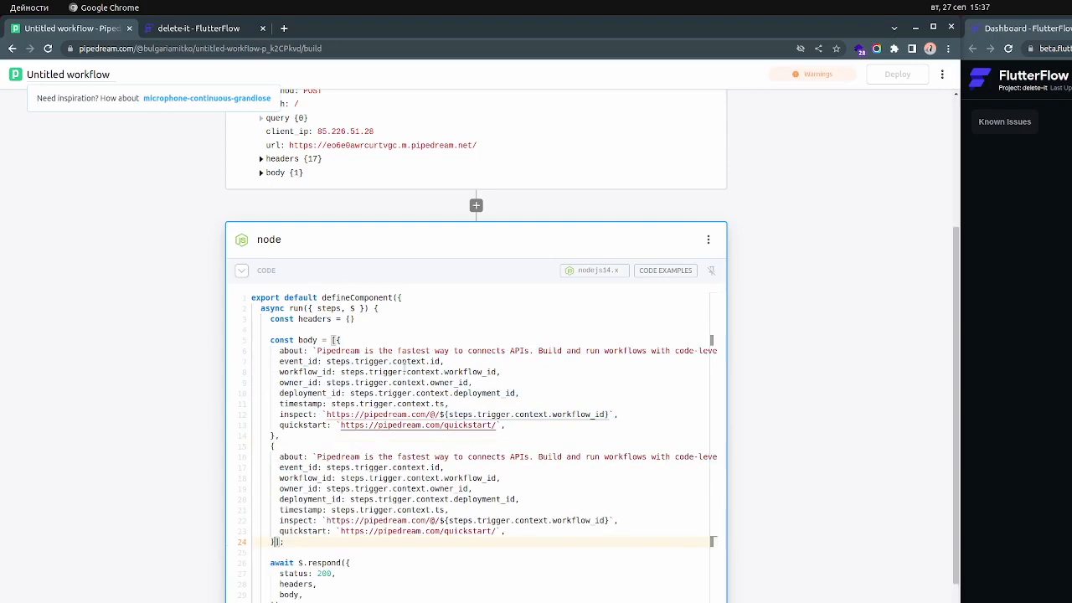
{"action": "type", "text": ","}
{"action": "key", "text": "Return"}
{"action": "key", "text": "ctrl+v"}
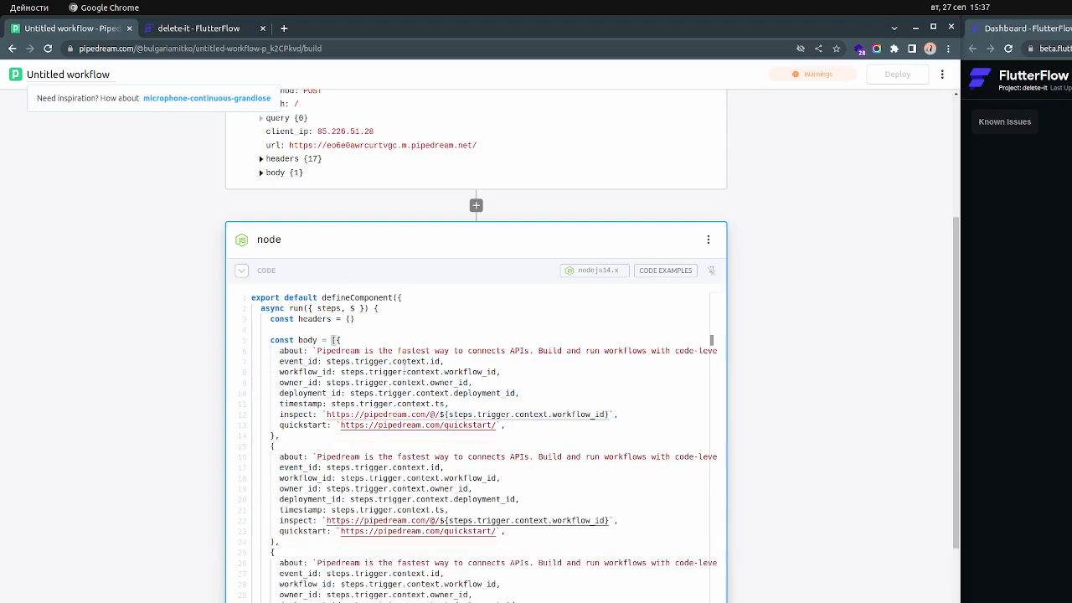
Test the node step, deploy the workflow, and move the FlutterFlow tab back into a separate window
{"action": "key", "text": "ctrl+Return"}
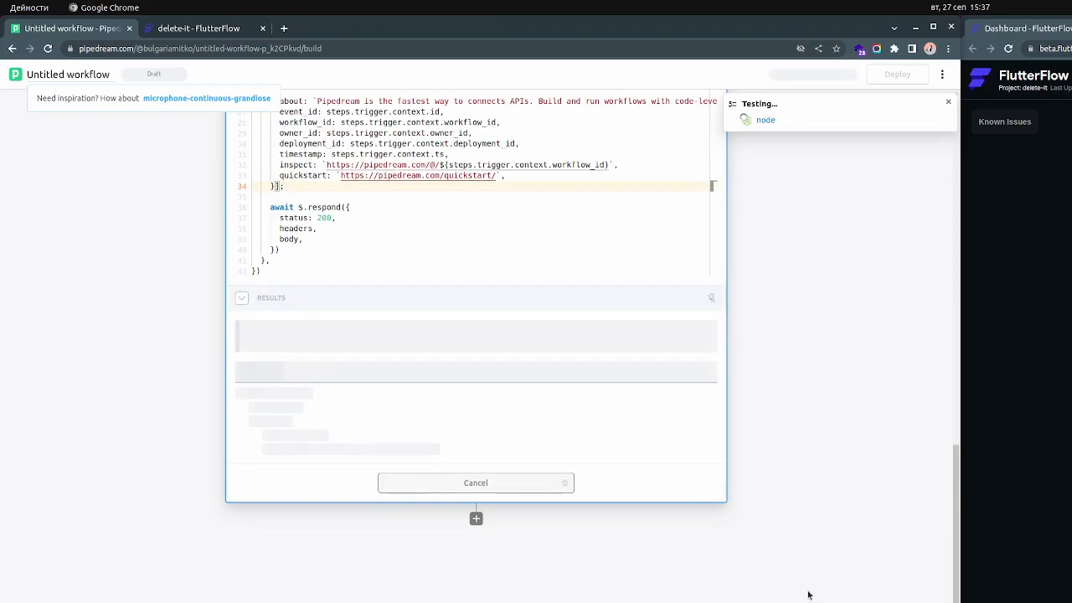
{"action": "left_click", "coordinate": [598, 489]}
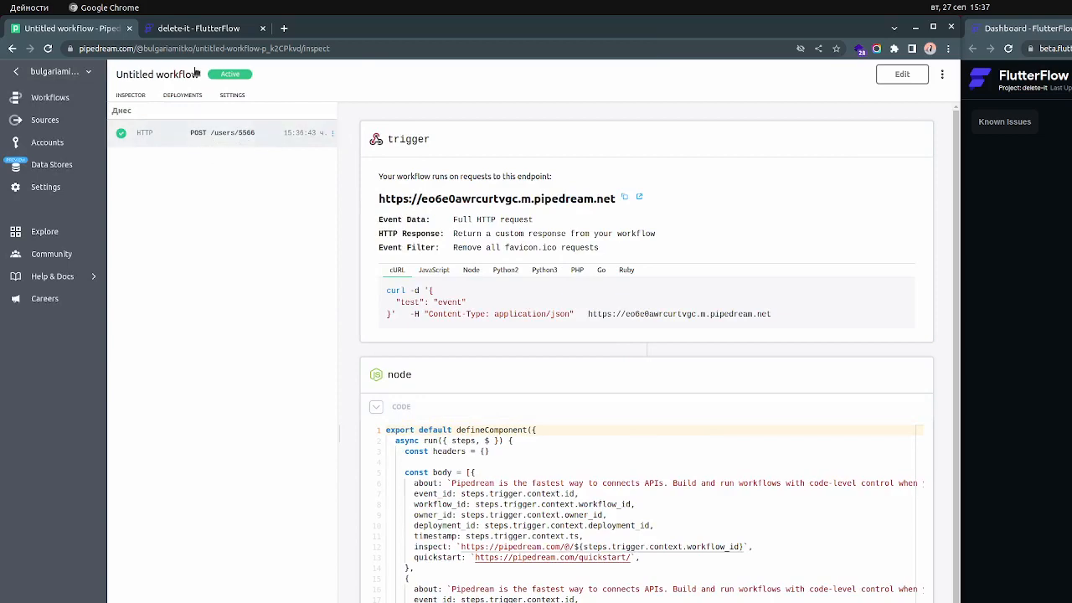
{"action": "left_click_drag", "start_coordinate": [197, 28], "coordinate": [552, 156]}
{"action": "left_click_drag", "start_coordinate": [292, 34], "coordinate": [635, 39]}
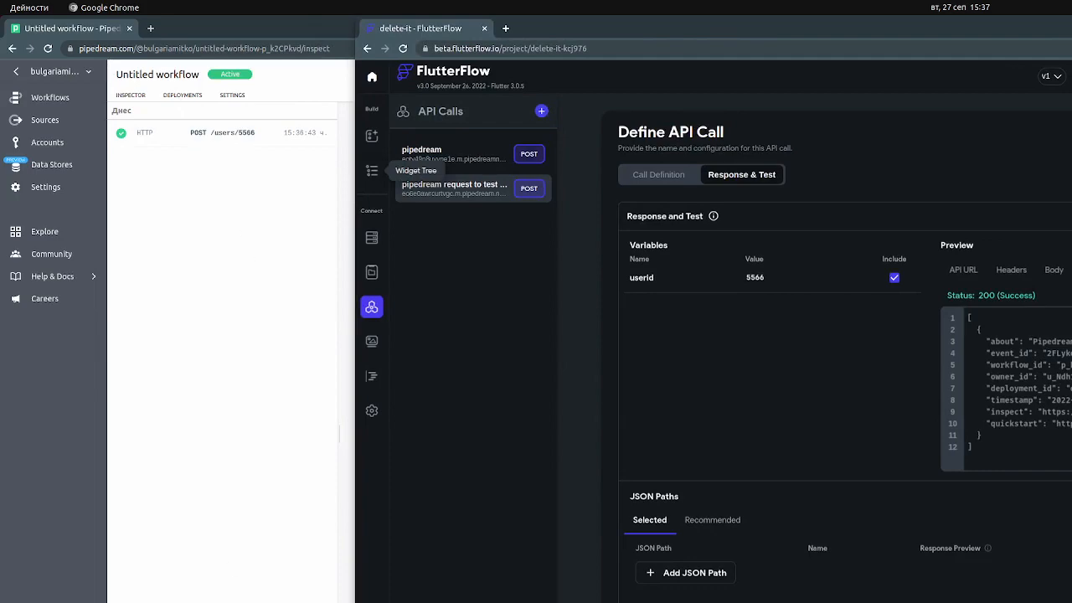
Clear the Pipedream workflow's past events and rerun the API call test in FlutterFlow
{"action": "left_click", "coordinate": [325, 110]}
{"action": "left_click", "coordinate": [551, 458]}
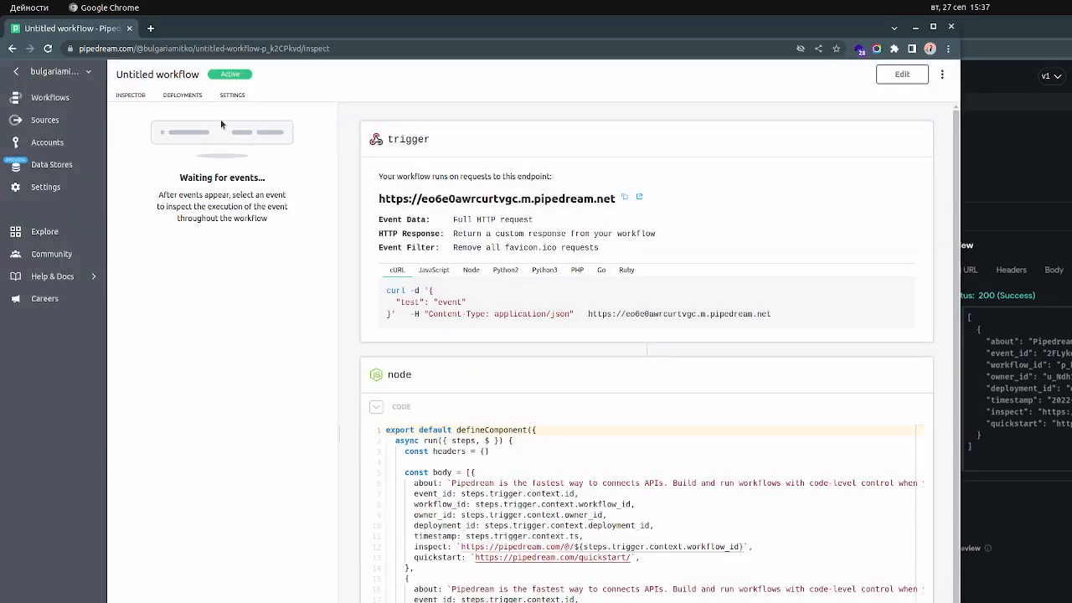
{"action": "left_click", "coordinate": [1064, 210]}
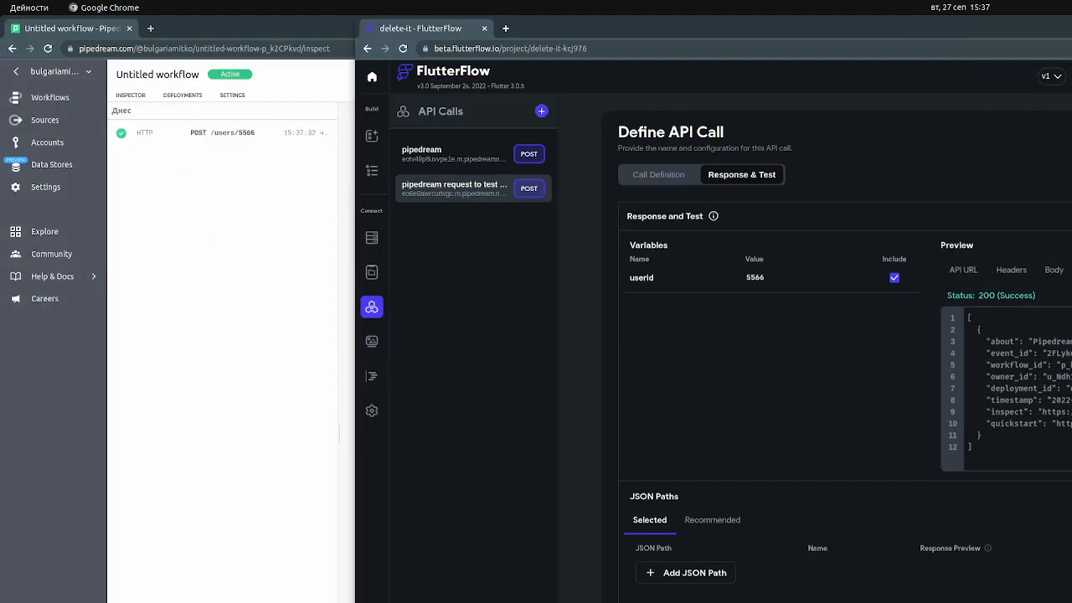
Inspect the new POST event's trigger and node exports in Pipedream, and return to FlutterFlow
{"action": "left_click", "coordinate": [272, 316]}
{"action": "left_click", "coordinate": [227, 134]}
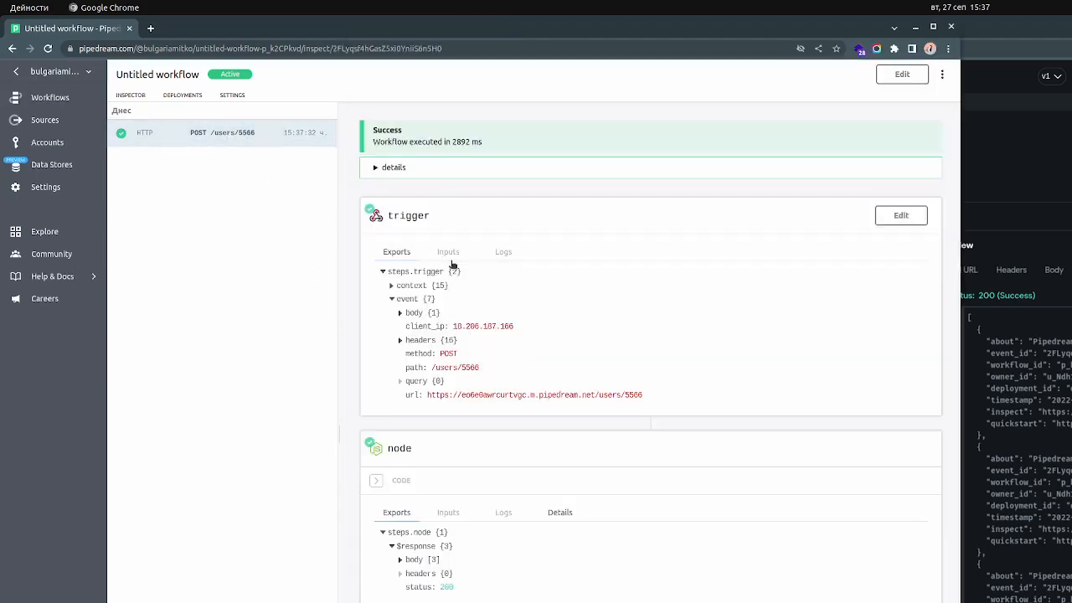
{"action": "left_click", "coordinate": [1019, 229]}
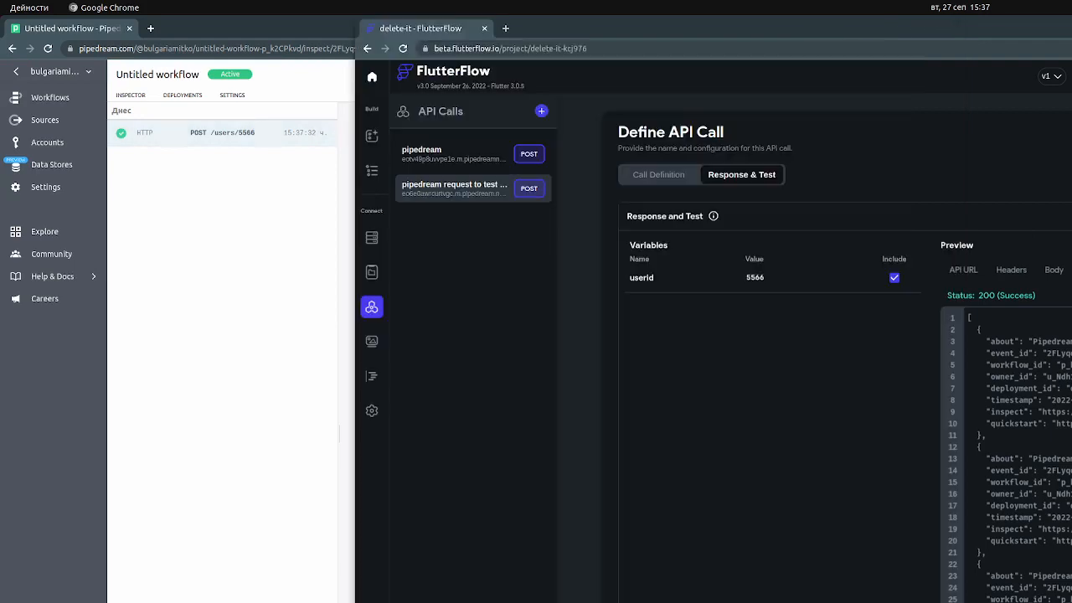
Select the HomePage's title text in the page builder and create a blank page named testApiCallWithVarInside
{"action": "left_click", "coordinate": [373, 173]}
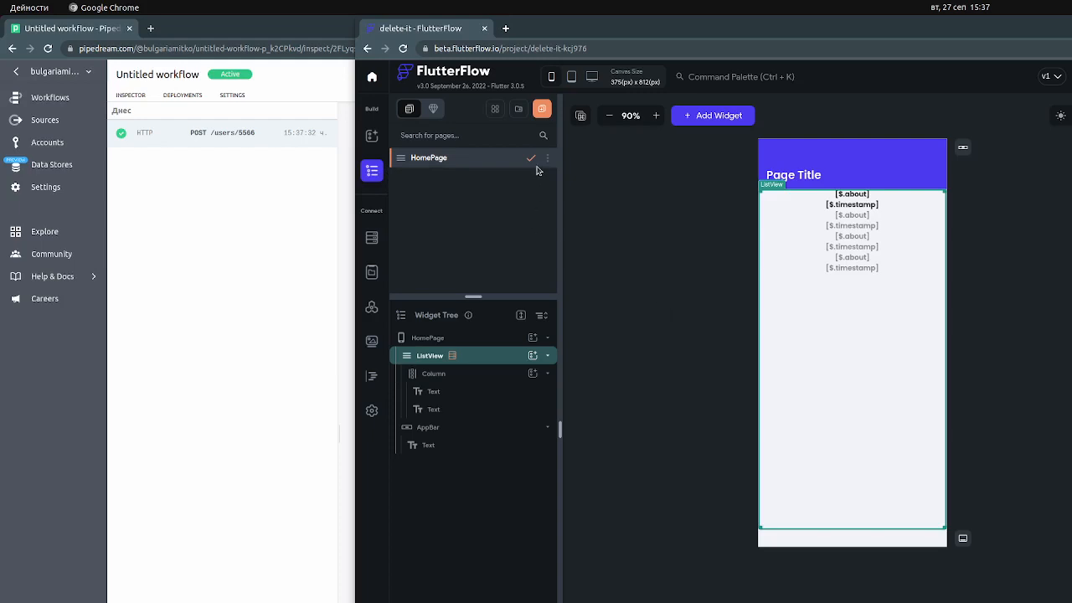
{"action": "left_click", "coordinate": [812, 182]}
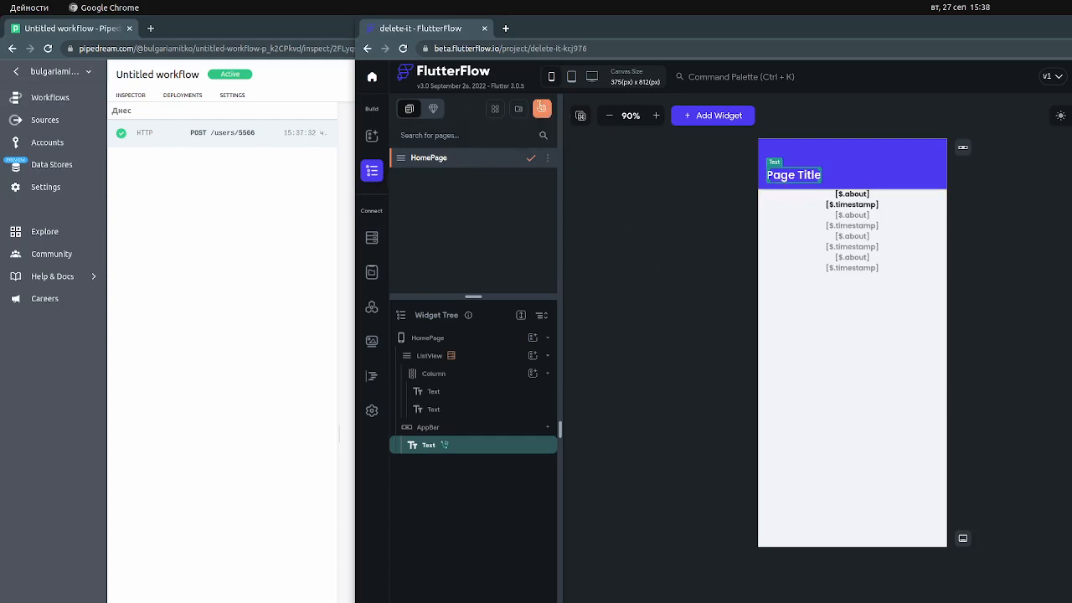
{"action": "left_click", "coordinate": [542, 109]}
{"action": "left_click", "coordinate": [544, 113]}
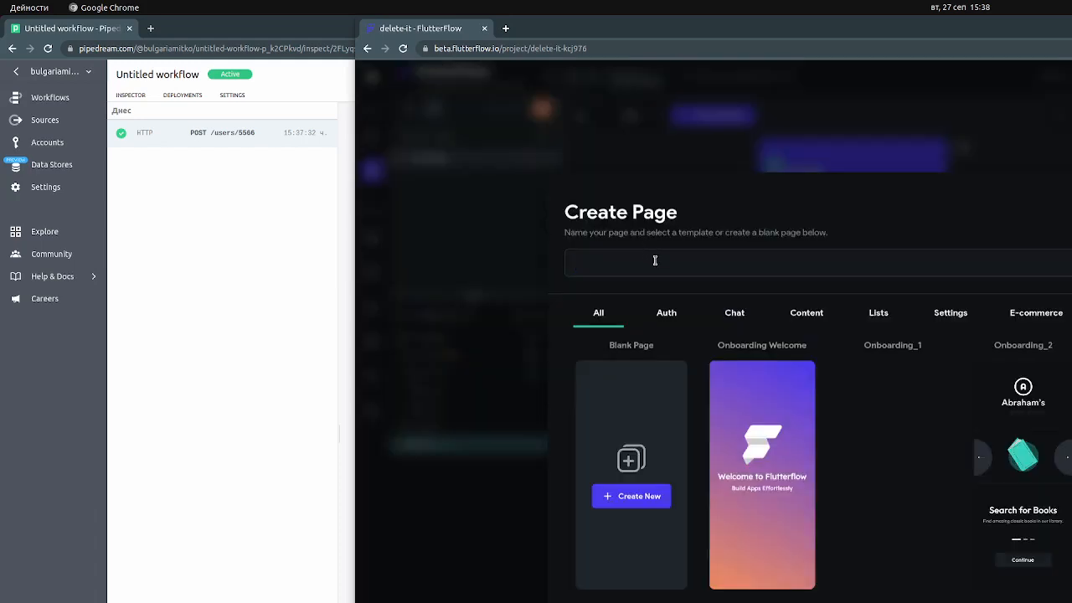
{"action": "type", "text": "testApi"}
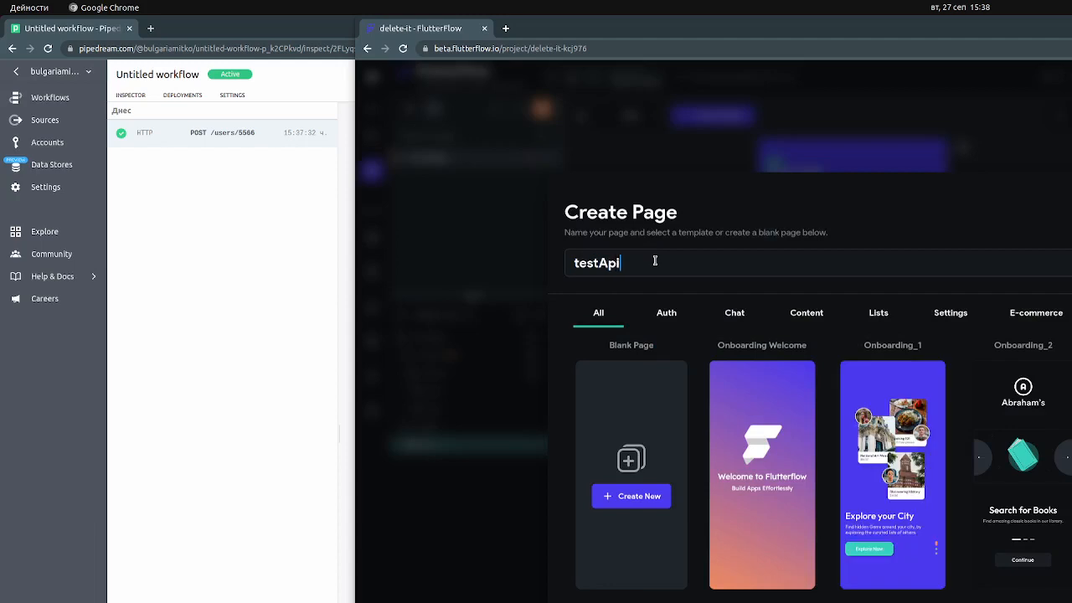
{"action": "type", "text": "CallWithVarInside"}
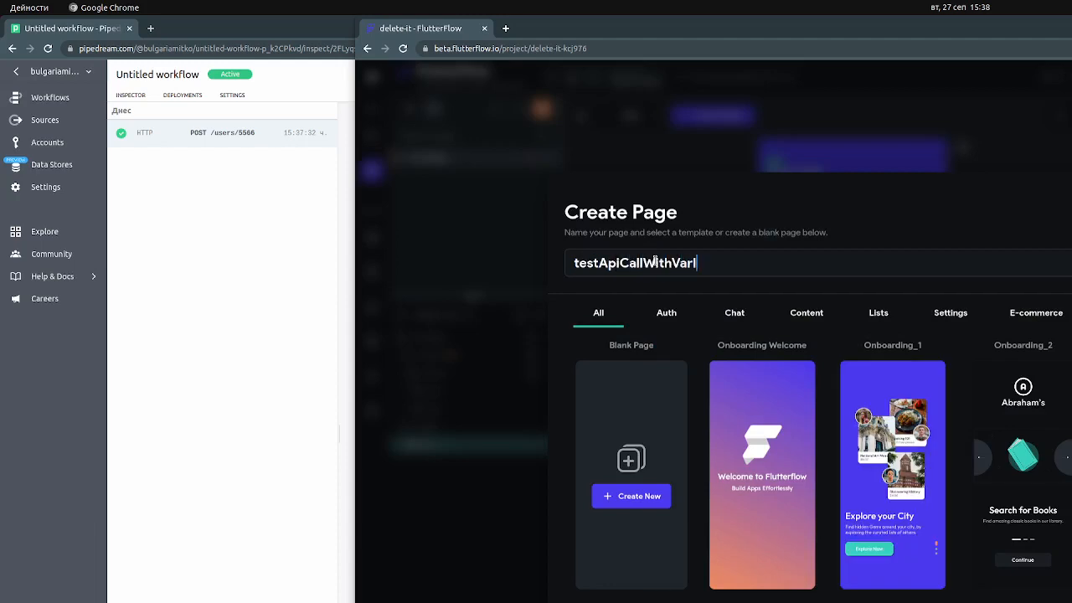
{"action": "left_click", "coordinate": [642, 498]}
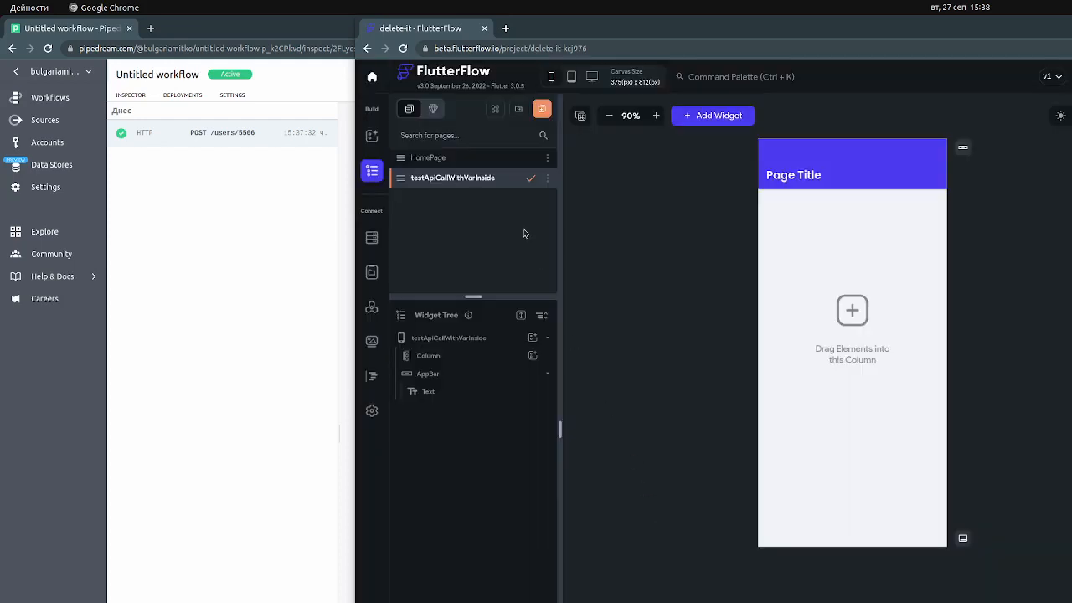
Examine the title texts of the new page and HomePage, and return to the testApiCallWithVarInside page
{"action": "left_click", "coordinate": [815, 177]}
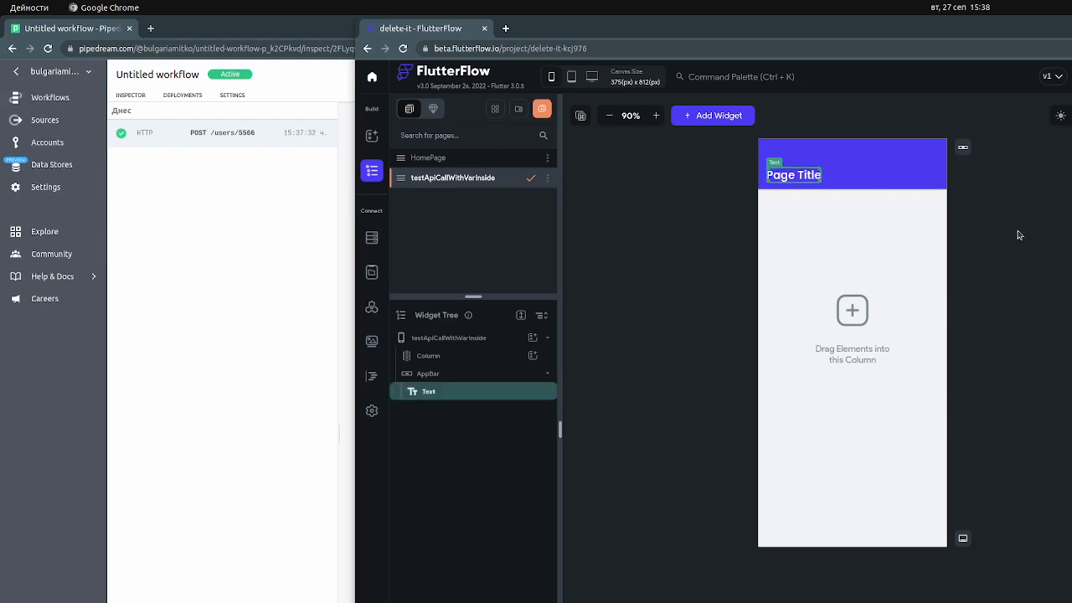
{"action": "left_click", "coordinate": [455, 159]}
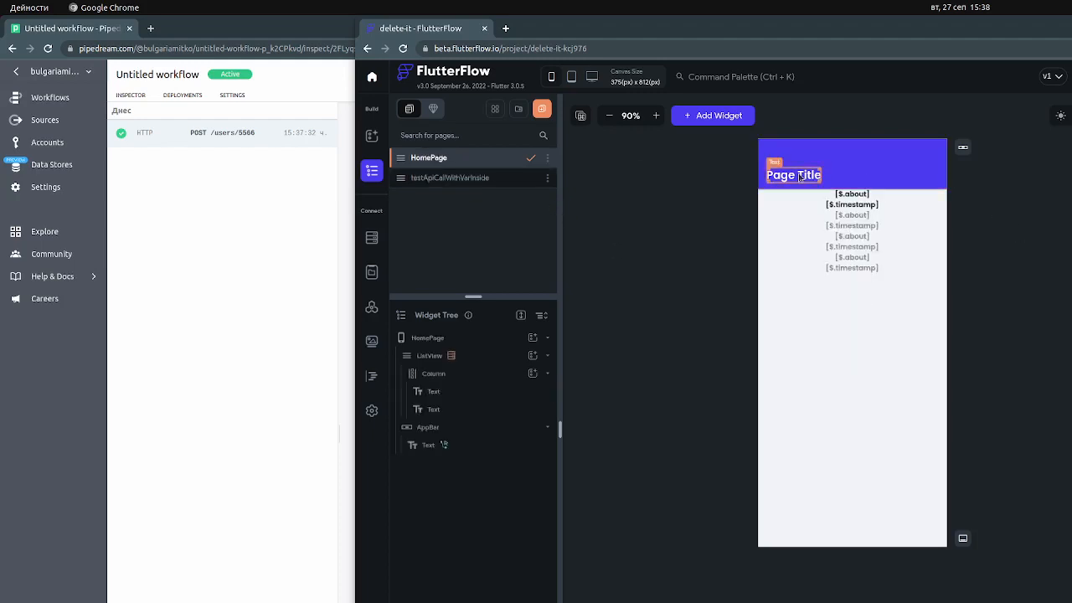
{"action": "left_click", "coordinate": [774, 179]}
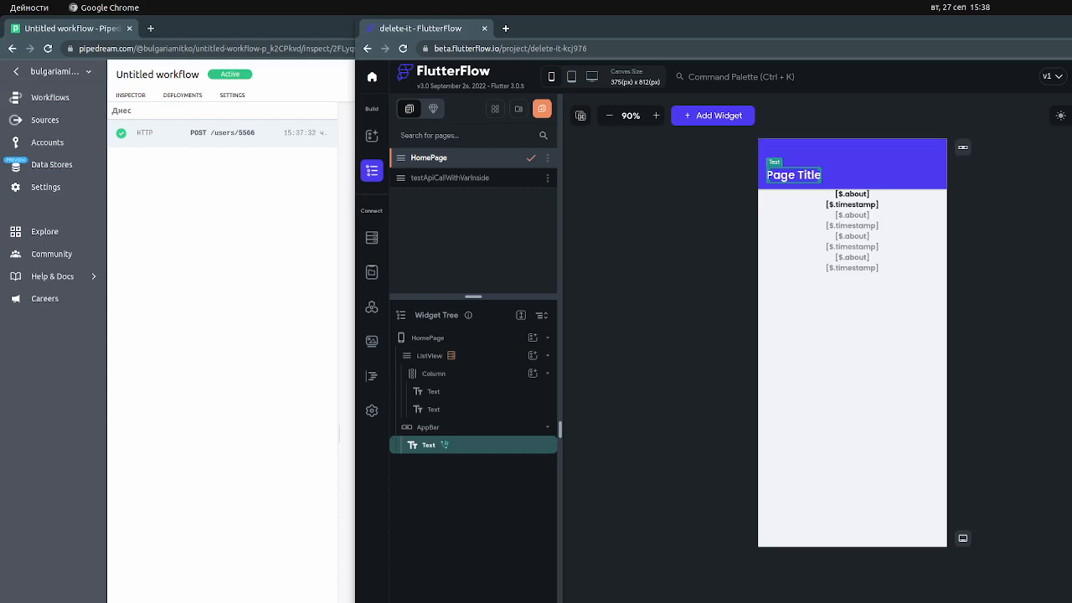
{"action": "left_click", "coordinate": [485, 178]}
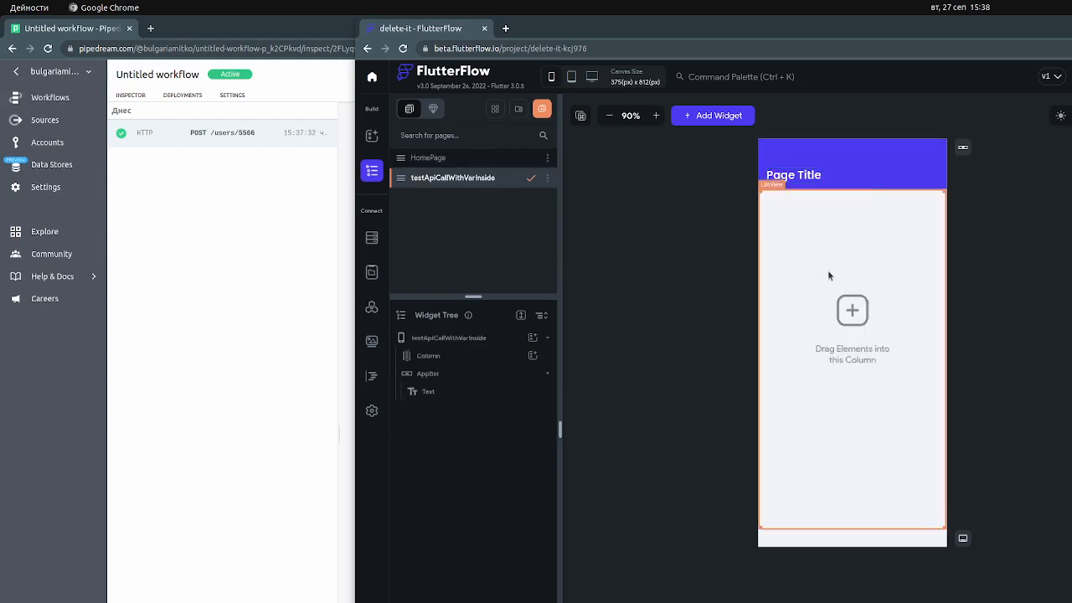
{"action": "left_click", "coordinate": [533, 355]}
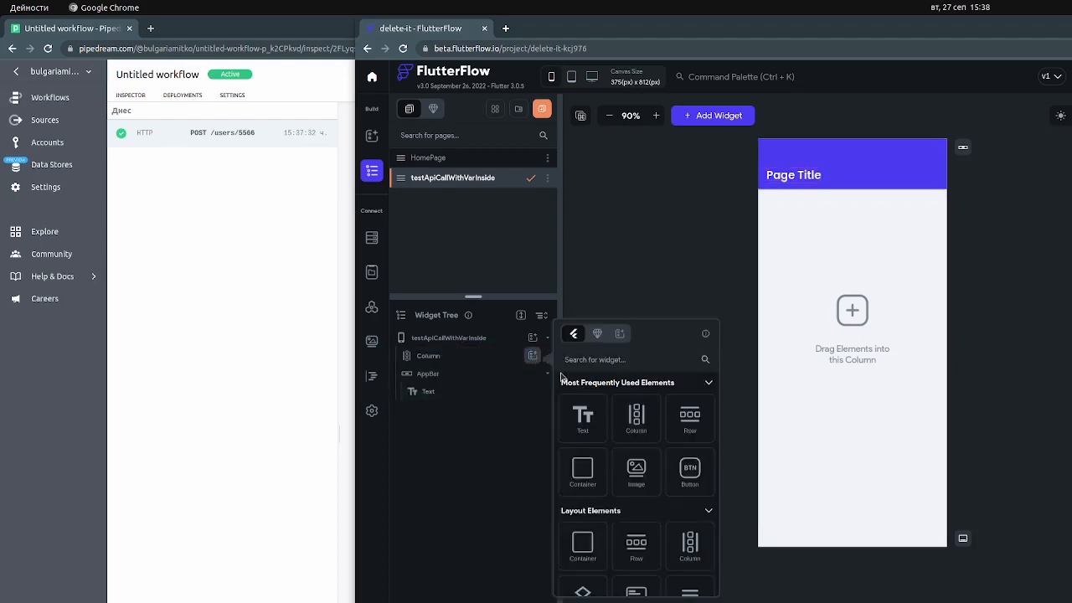
{"action": "left_click", "coordinate": [586, 477]}
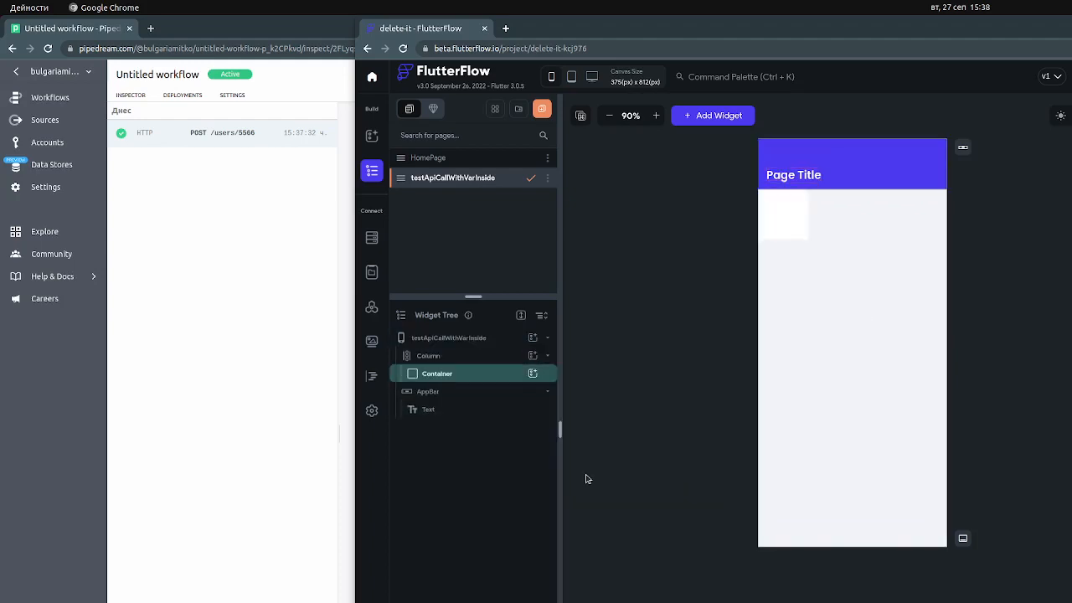
{"action": "right_click", "coordinate": [502, 373]}
{"action": "left_click", "coordinate": [476, 380]}
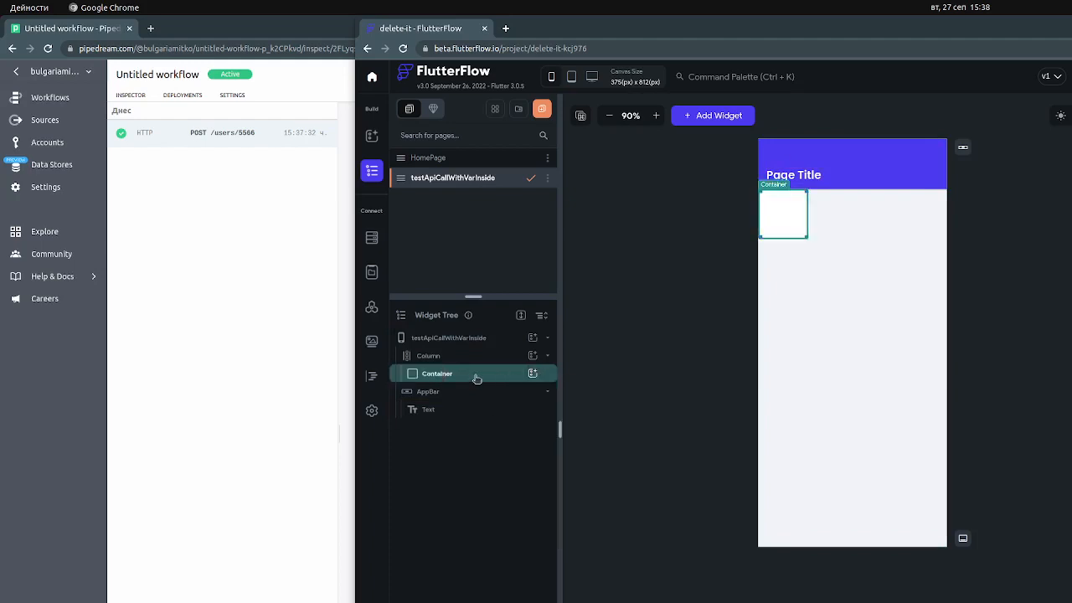
{"action": "key", "text": "Delete"}
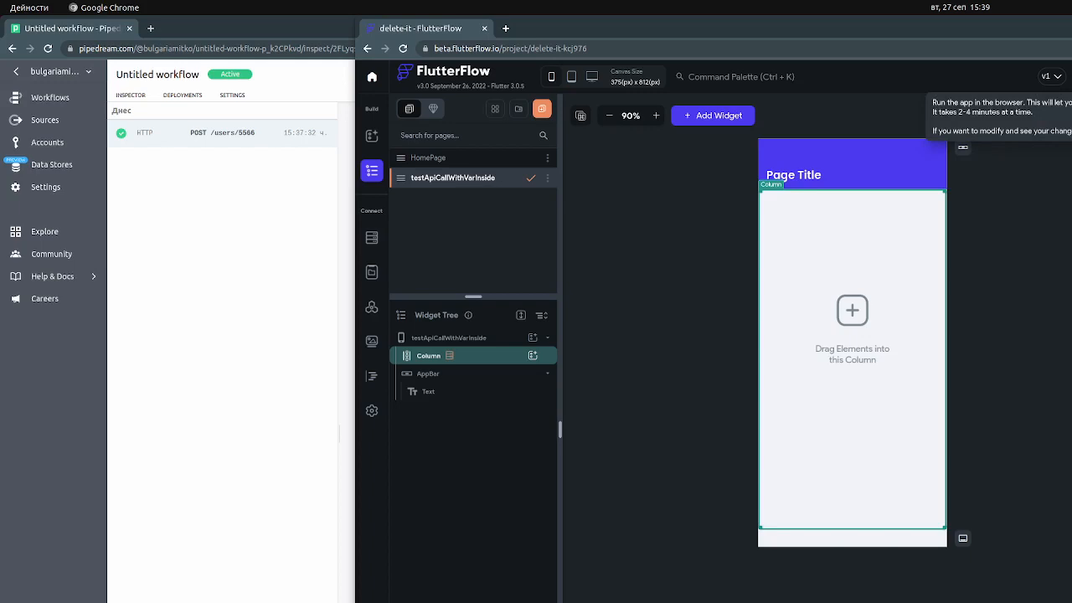
Run the app in the browser and compare its header with HomePage's title text in the builder
{"action": "left_click", "coordinate": [1071, 77]}
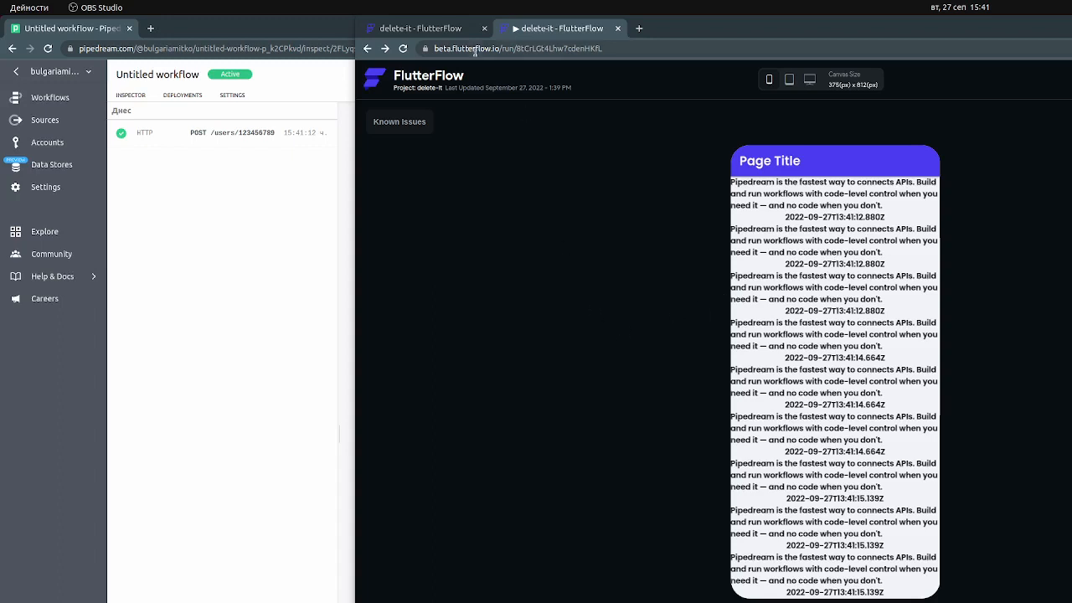
{"action": "left_click", "coordinate": [444, 34]}
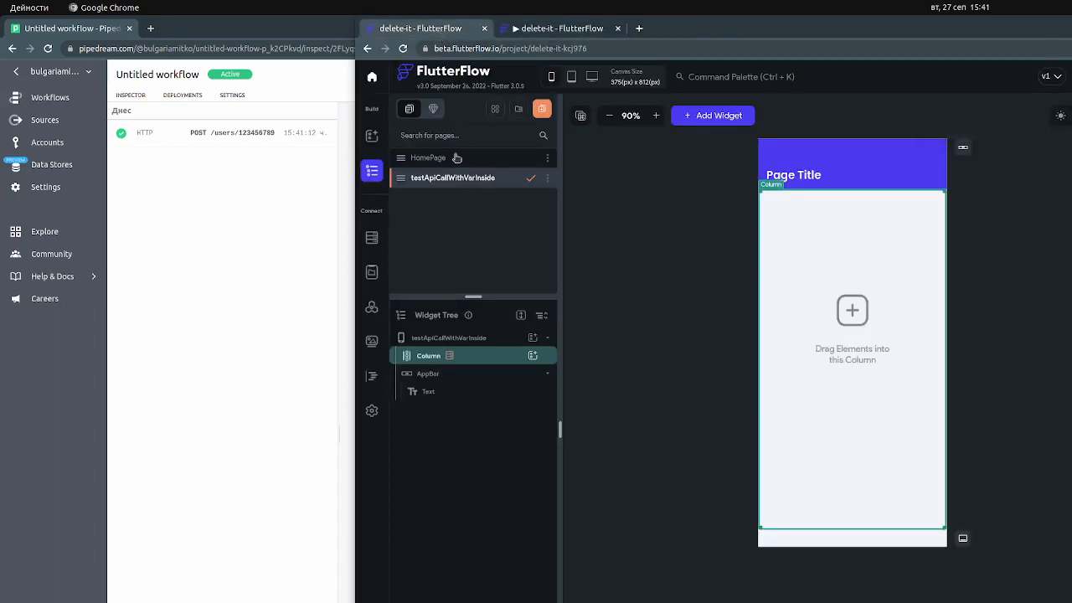
{"action": "left_click", "coordinate": [806, 175]}
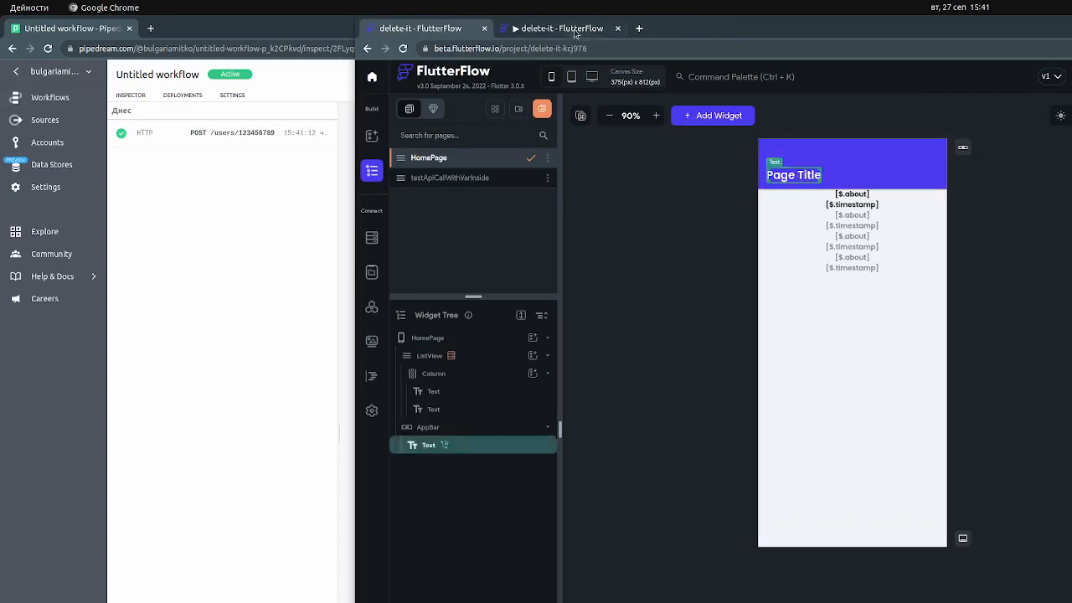
{"action": "left_click", "coordinate": [577, 28]}
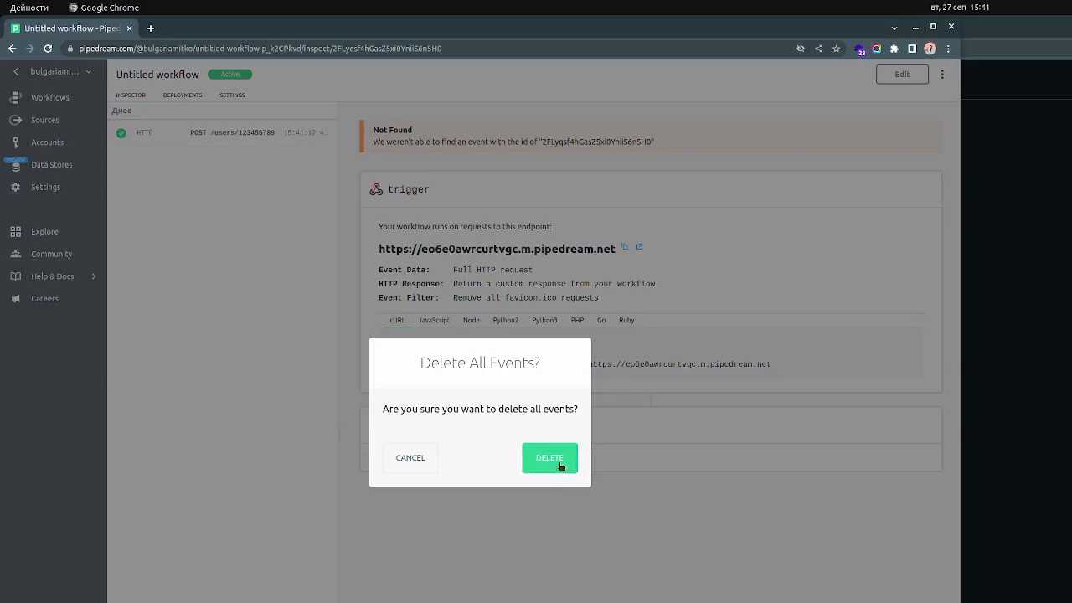
Clear the Pipedream workflow's past events and reload the running app to inspect the new POST event
{"action": "left_click", "coordinate": [553, 460]}
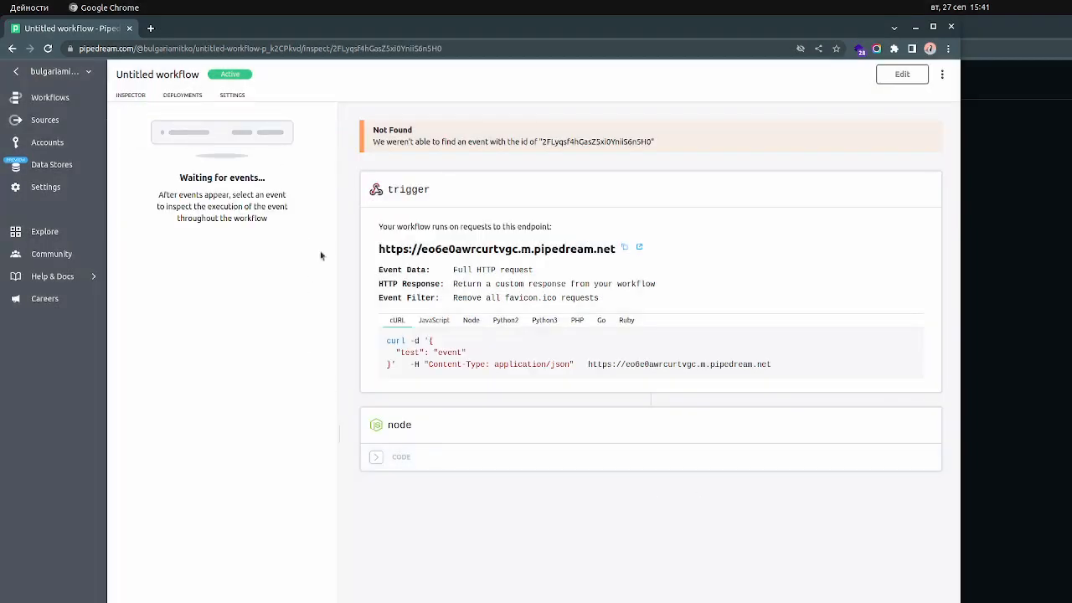
{"action": "left_click", "coordinate": [991, 568]}
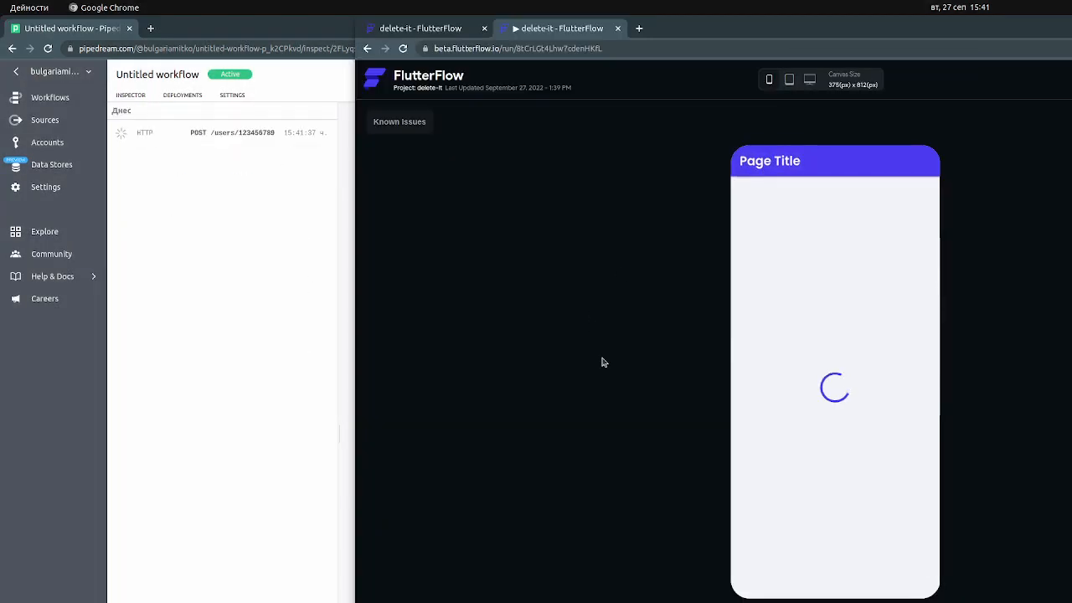
{"action": "left_click", "coordinate": [256, 141]}
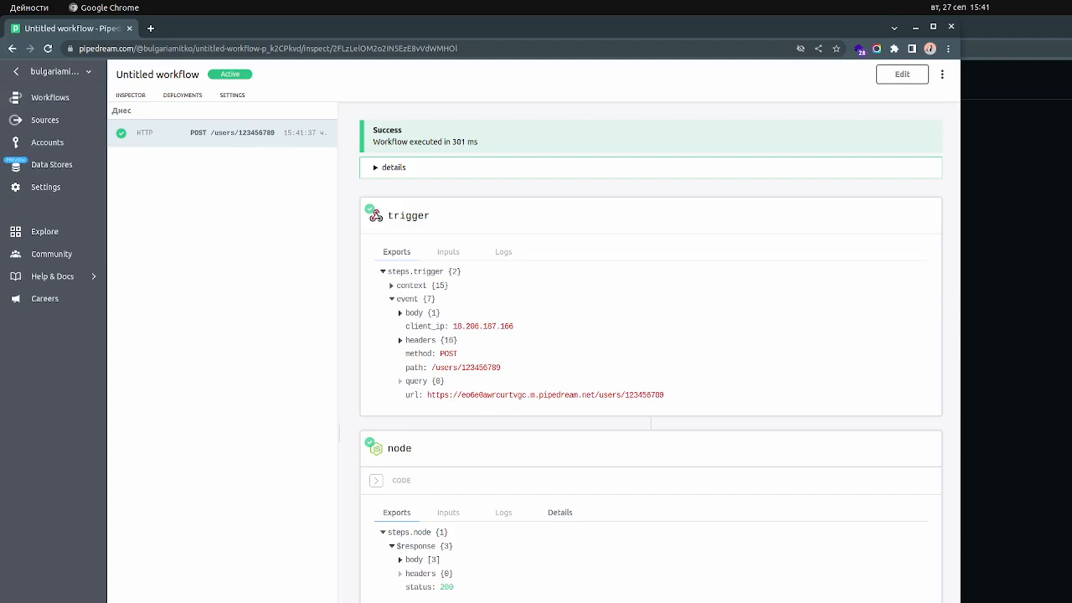
{"action": "left_click", "coordinate": [1039, 168]}
Examine the Column on the testApiCallWithVarInside page and the ListView on HomePage in the FlutterFlow builder
{"action": "left_click", "coordinate": [429, 30]}
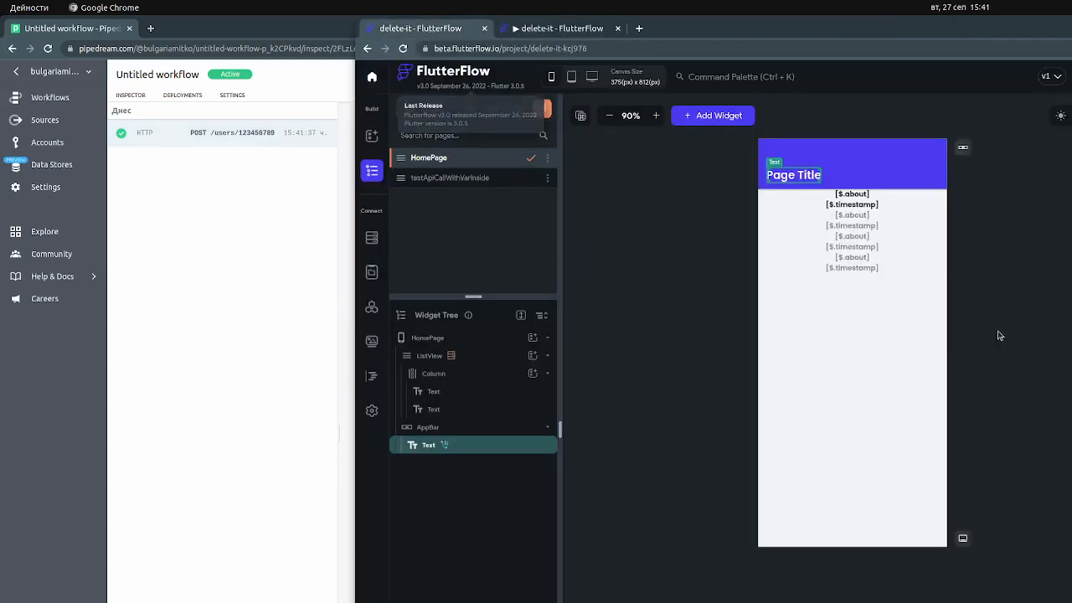
{"action": "left_click", "coordinate": [453, 178]}
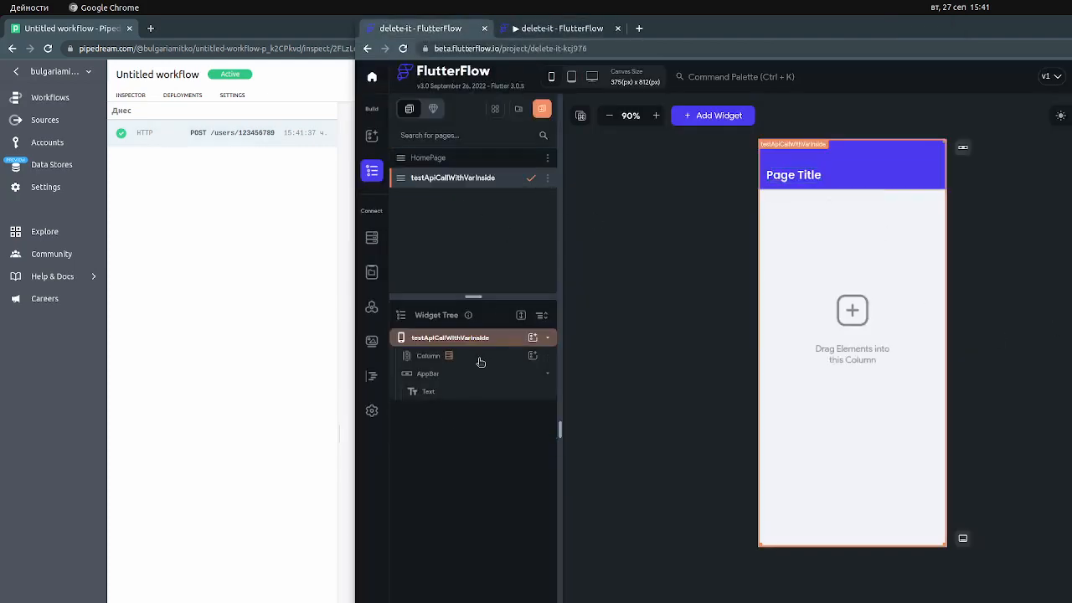
{"action": "left_click", "coordinate": [481, 362]}
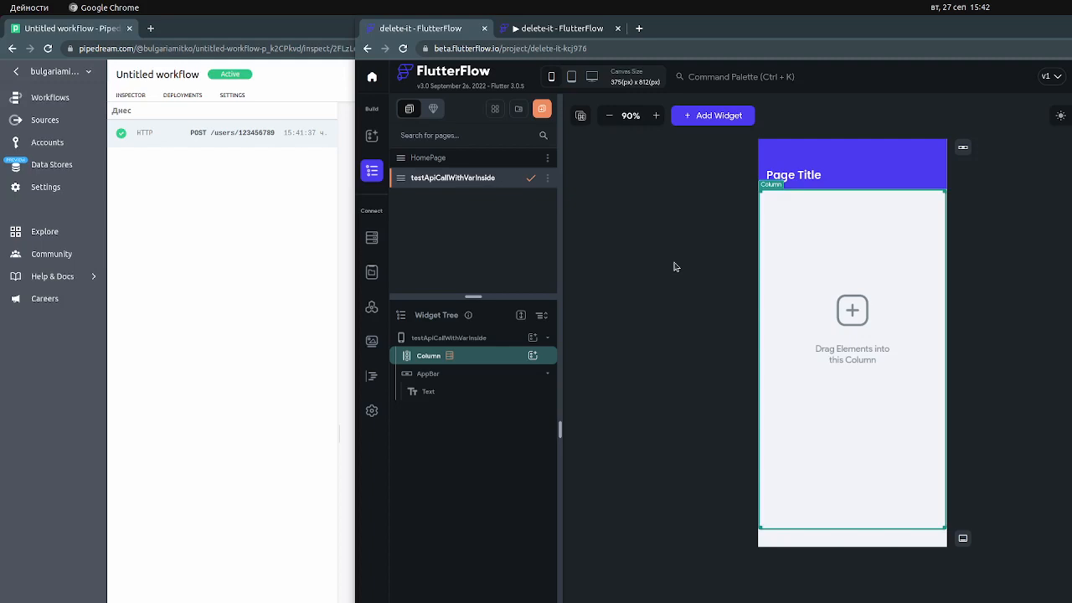
{"action": "left_click", "coordinate": [483, 161]}
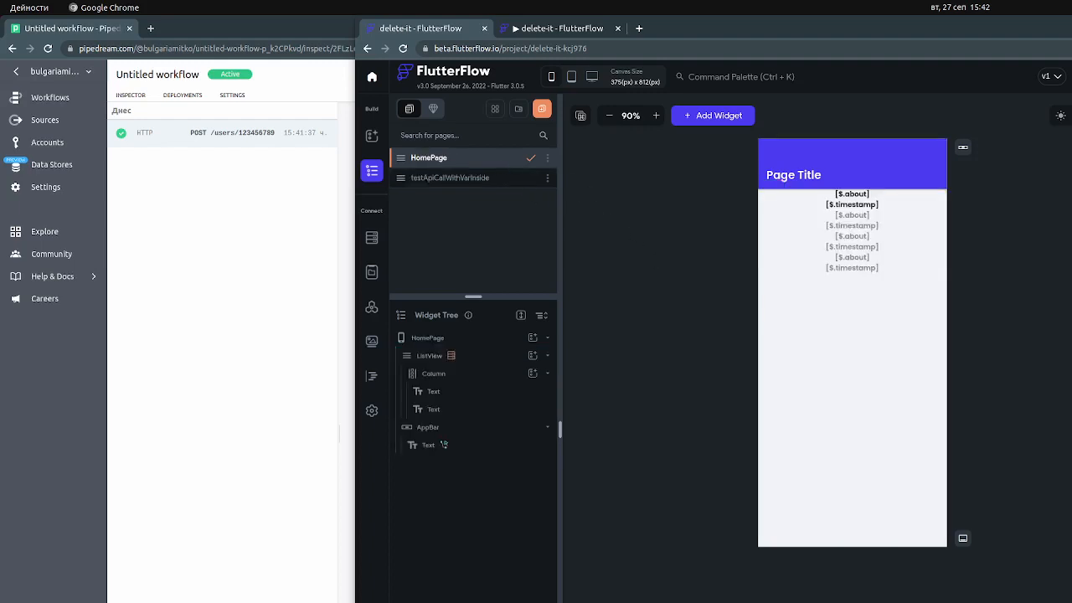
{"action": "left_click", "coordinate": [488, 357]}
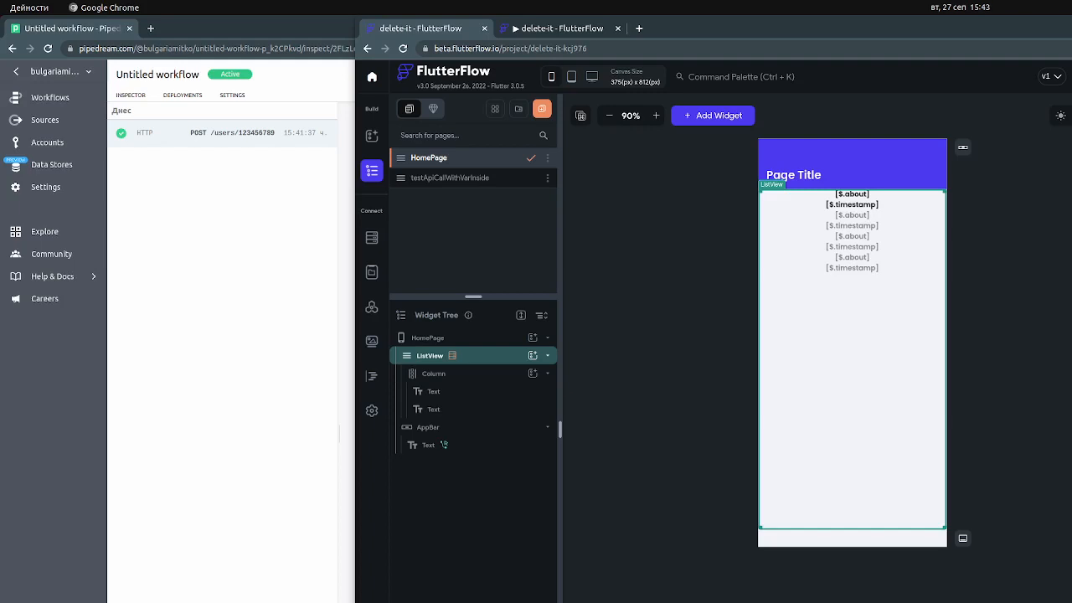
Clear the past events of the RequestBin workflow in Pipedream and return to the FlutterFlow builder
{"action": "left_click", "coordinate": [50, 98]}
{"action": "left_click", "coordinate": [181, 268]}
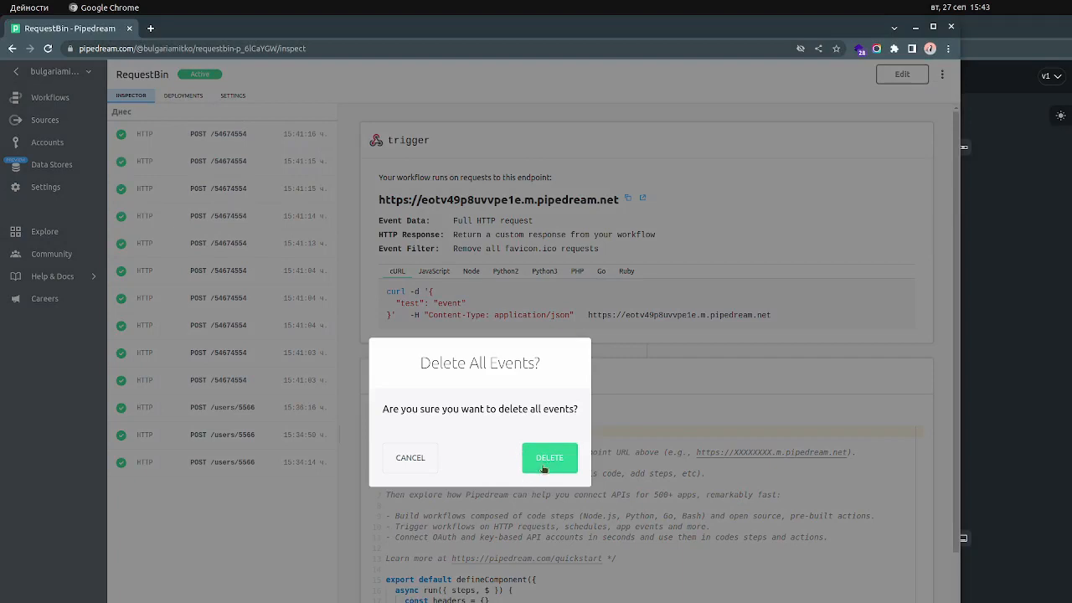
{"action": "left_click", "coordinate": [546, 461]}
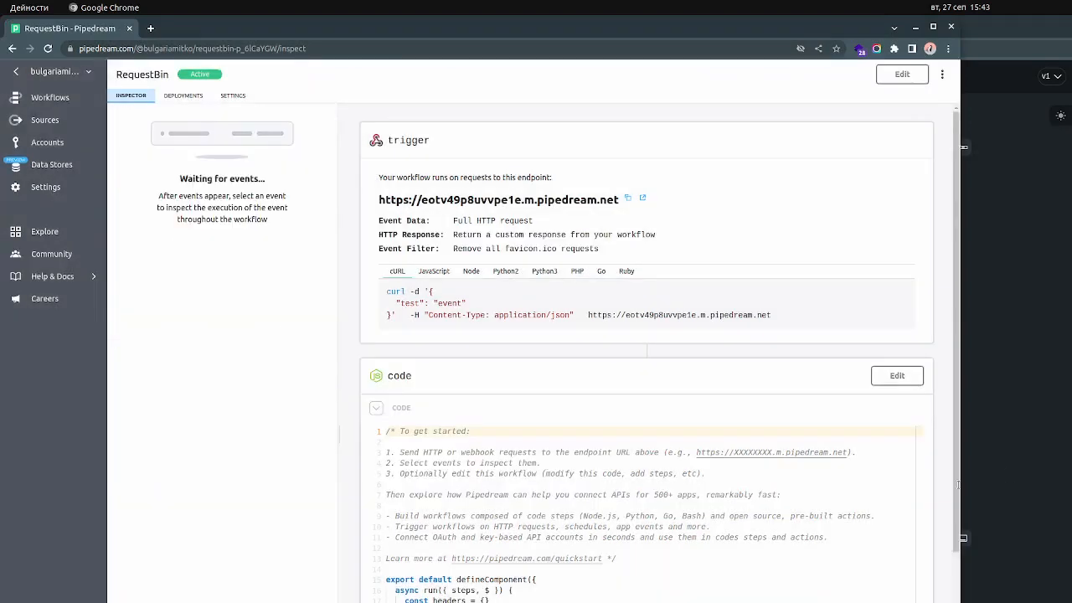
{"action": "left_click", "coordinate": [1069, 406]}
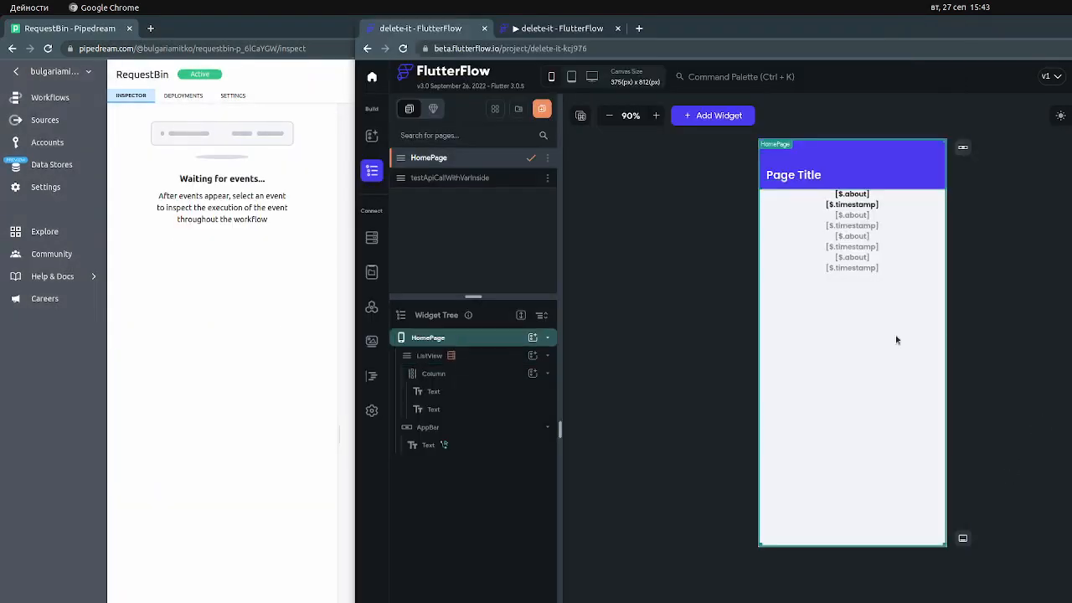
Examine the variable settings of HomePage's ListView for the API call's last response and the pipedream response, cancelling without changes
{"action": "left_click", "coordinate": [984, 357]}
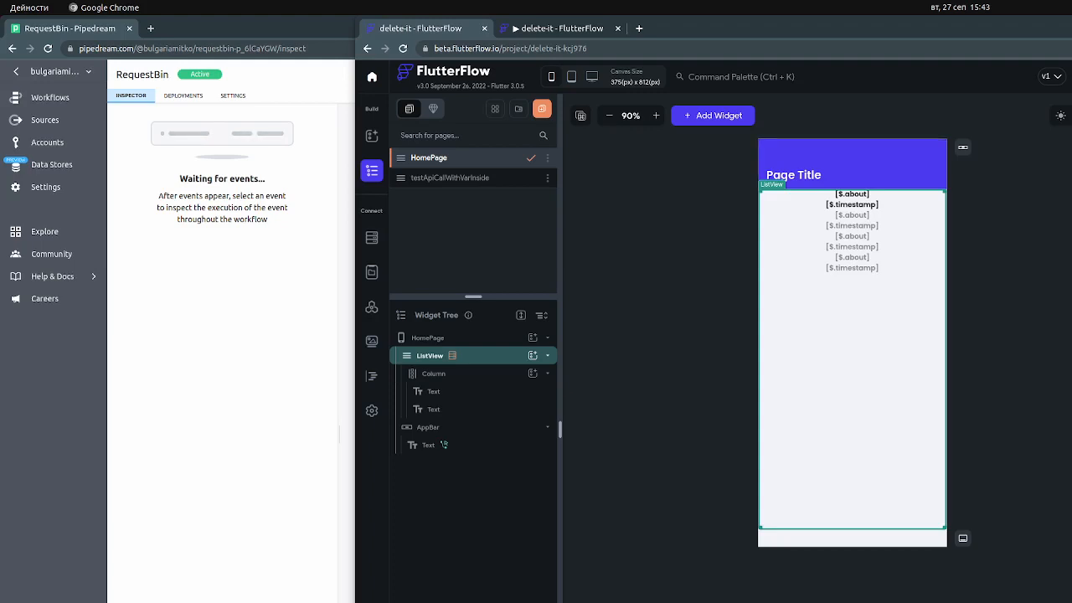
{"action": "left_click", "coordinate": [1071, 553]}
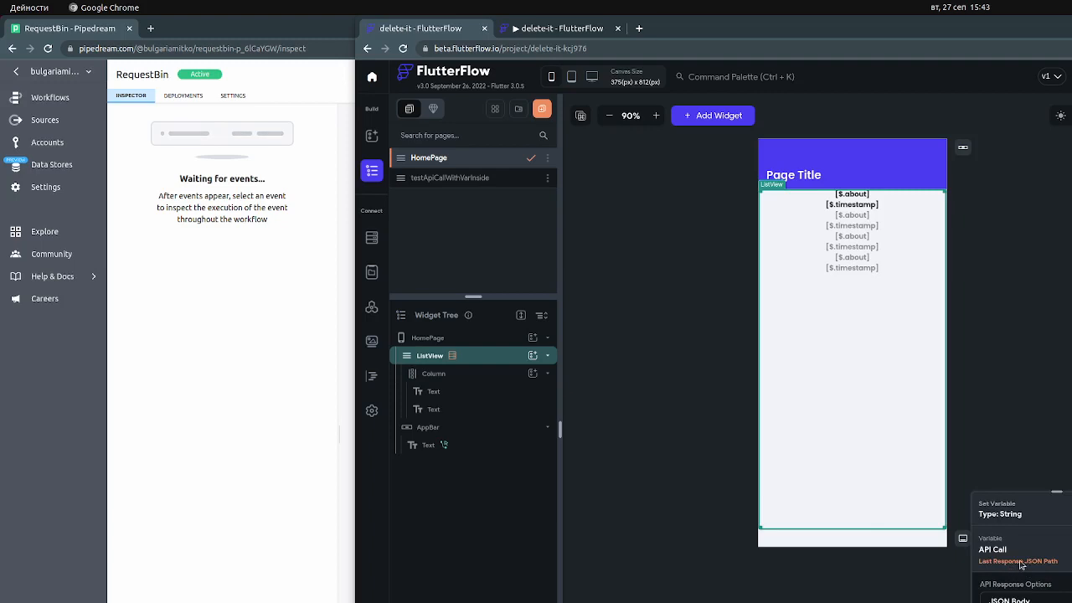
{"action": "left_click", "coordinate": [1071, 553]}
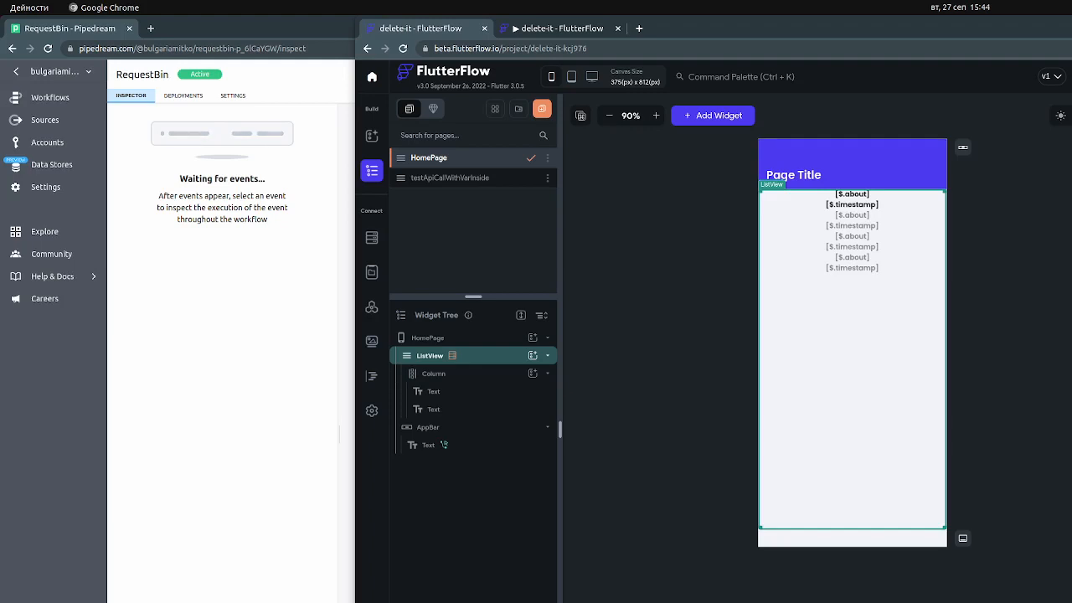
{"action": "left_click", "coordinate": [1071, 369]}
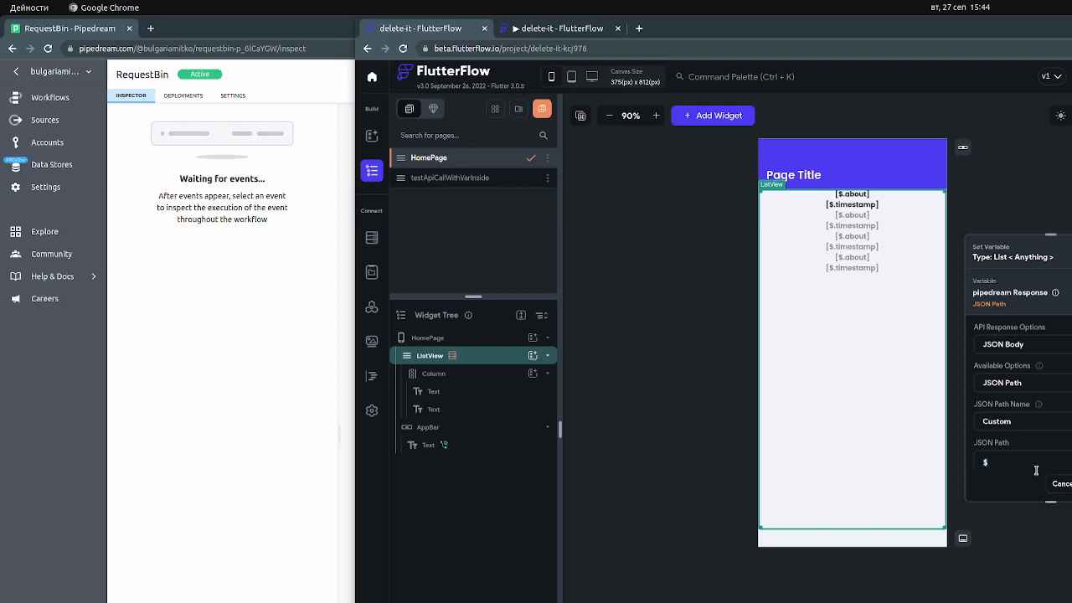
{"action": "left_click", "coordinate": [1059, 484]}
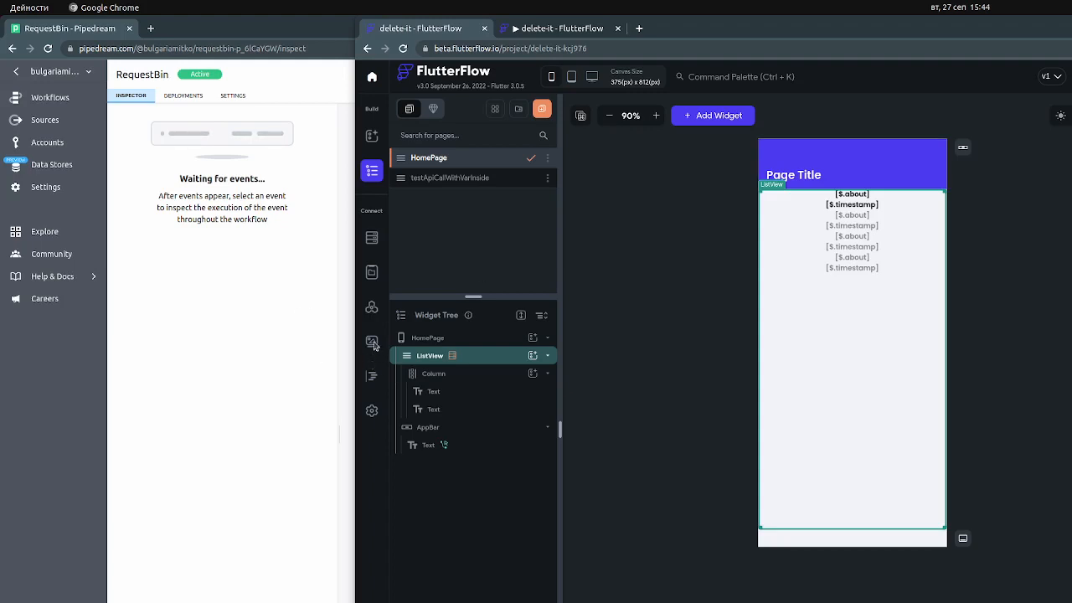
Review the pipedream API call's variables and rename the lastPage key in its JSON body to lastCall
{"action": "left_click", "coordinate": [370, 309]}
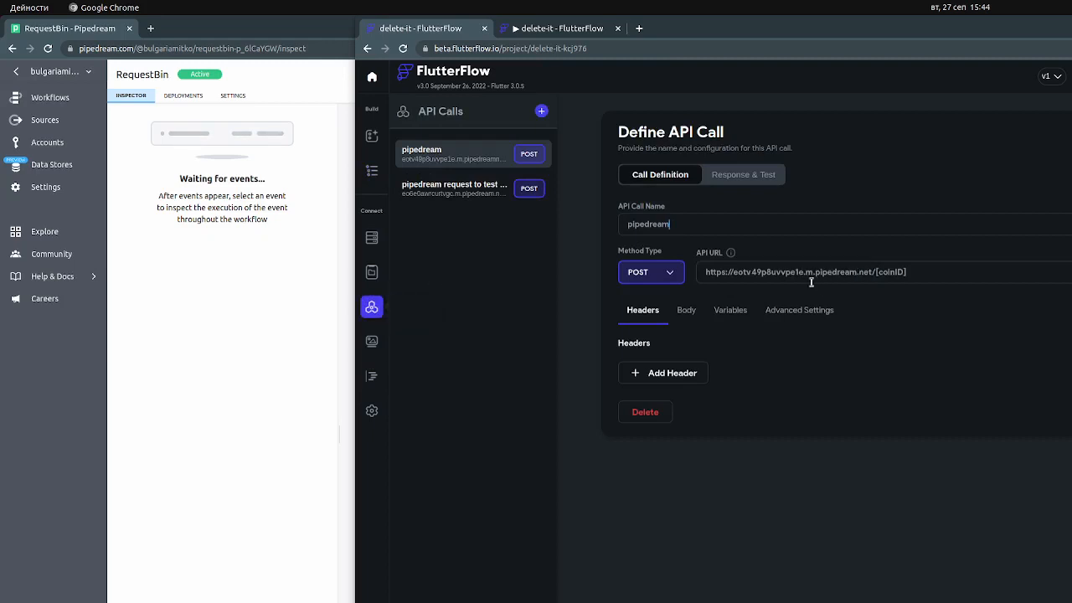
{"action": "left_click", "coordinate": [728, 318]}
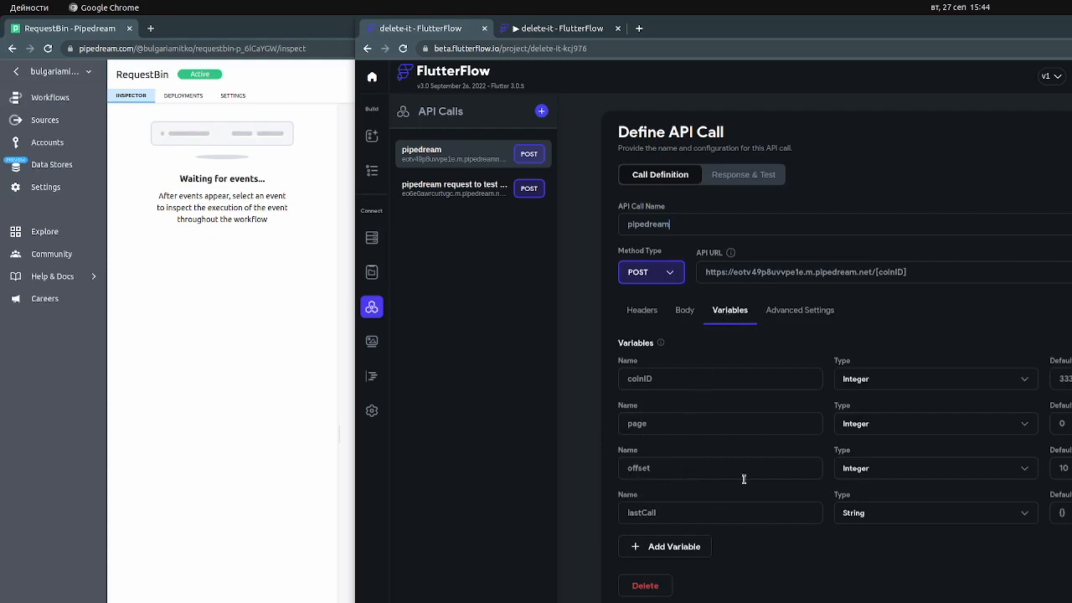
{"action": "left_click", "coordinate": [689, 317]}
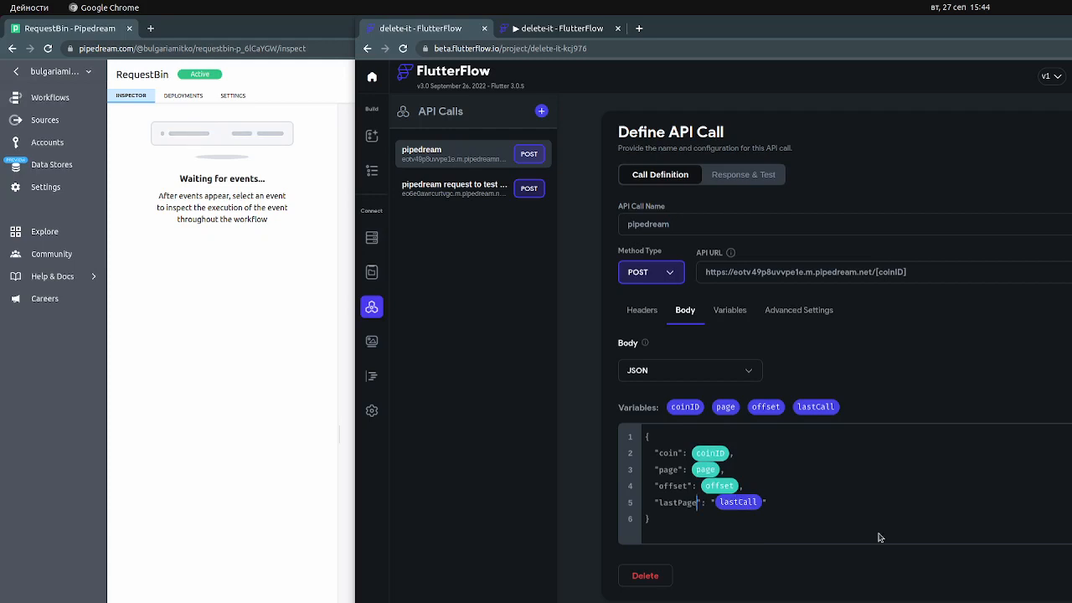
{"action": "key", "text": "BackSpace"}
{"action": "key", "text": "BackSpace"}
{"action": "key", "text": "BackSpace"}
{"action": "key", "text": "BackSpace"}
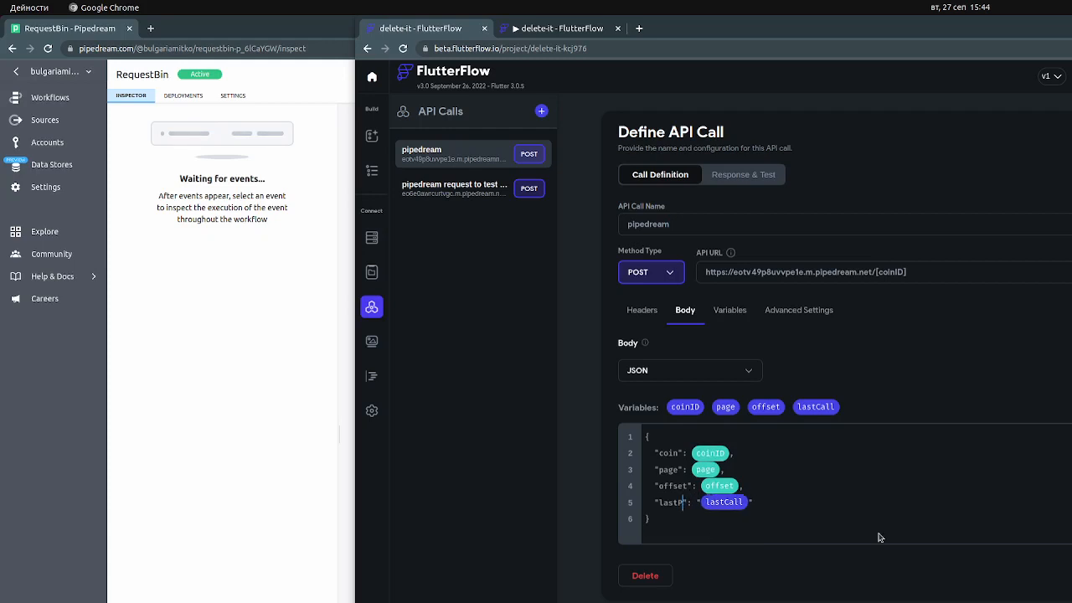
{"action": "type", "text": "Call"}
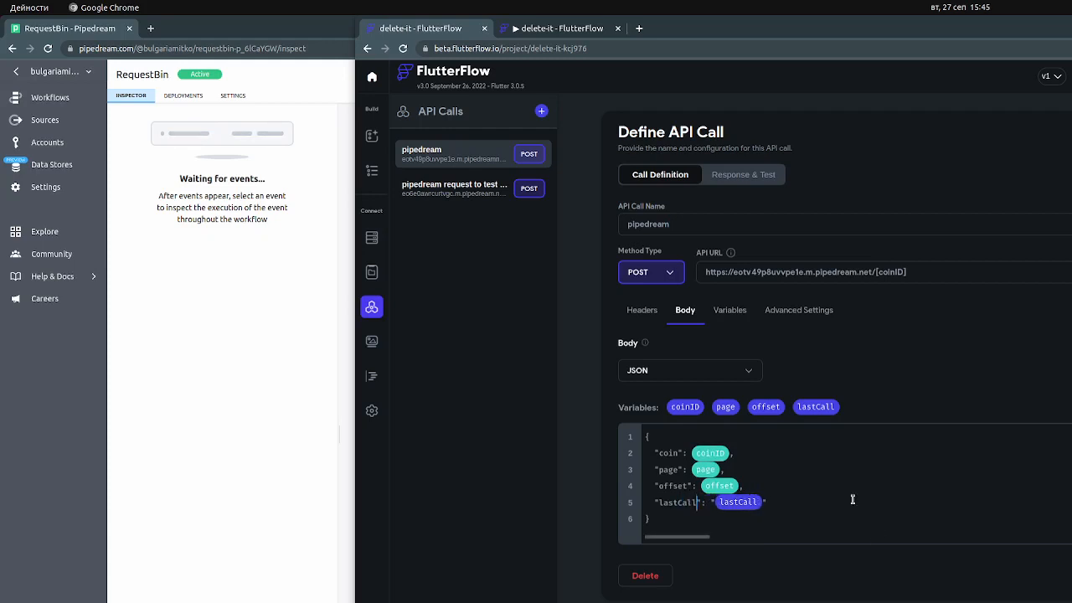
{"action": "left_click", "coordinate": [863, 505]}
{"action": "left_click", "coordinate": [790, 486]}
{"action": "key", "text": "Down"}
{"action": "type", "text": ","}
Reload the running app and inspect the earliest RequestBin POST event's trigger body and the about text in its code response
{"action": "left_click", "coordinate": [582, 32]}
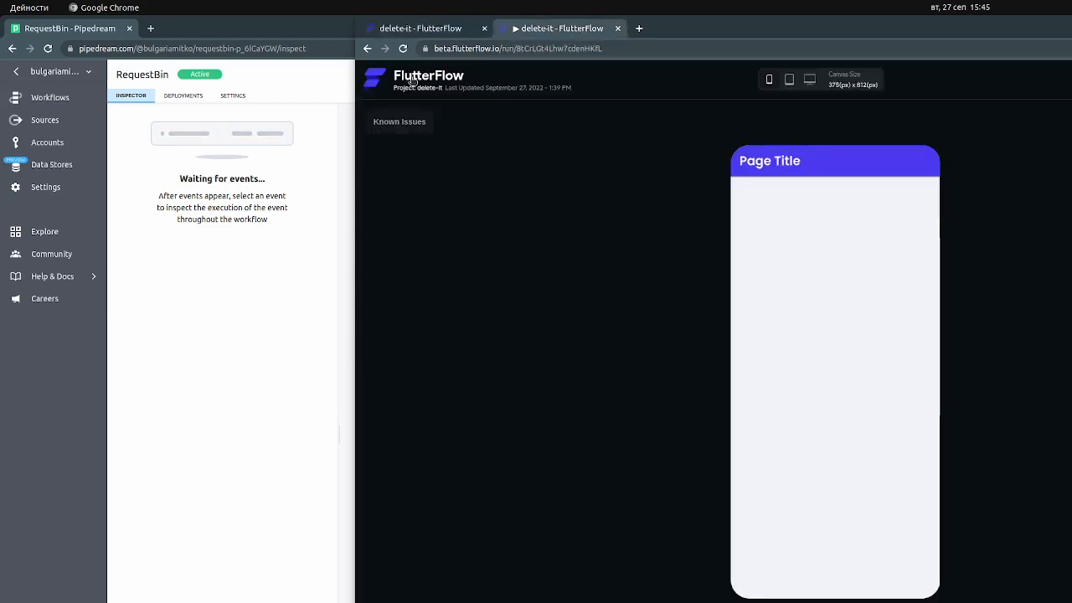
{"action": "left_click", "coordinate": [402, 49]}
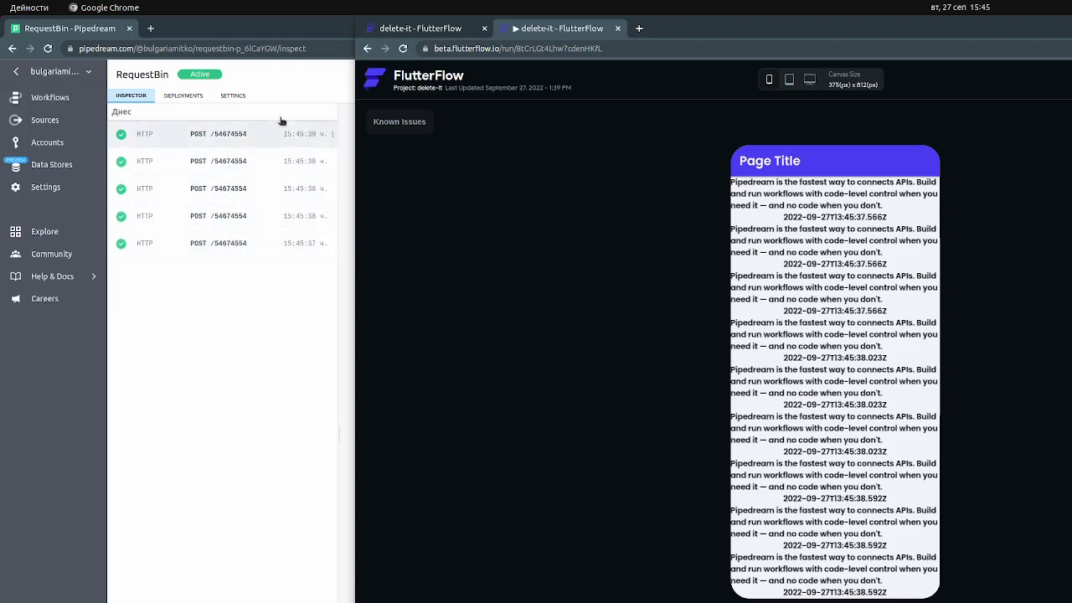
{"action": "left_click", "coordinate": [230, 244]}
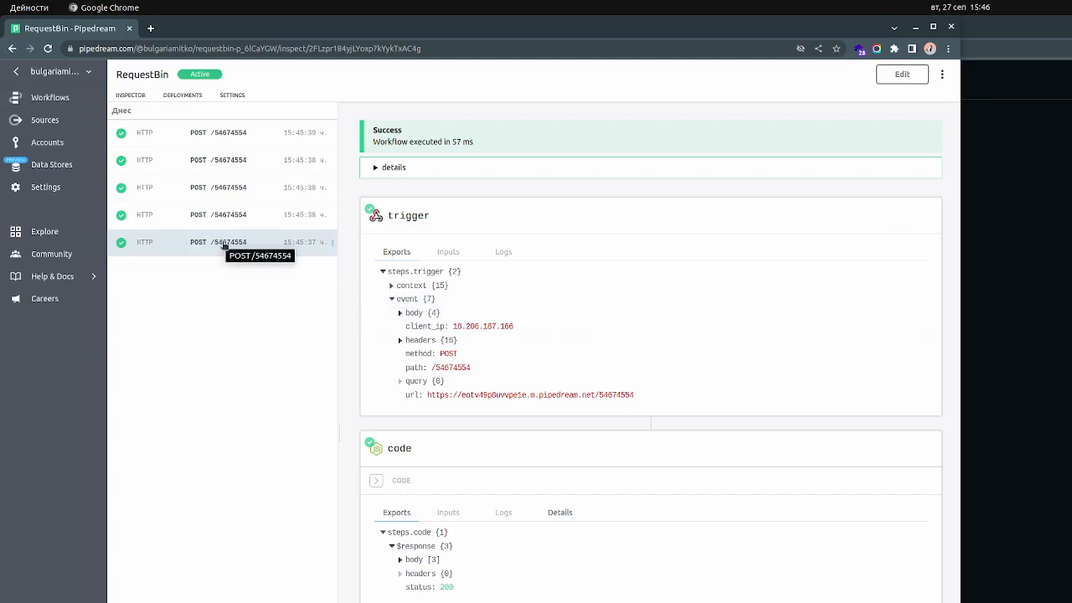
{"action": "left_click", "coordinate": [400, 314]}
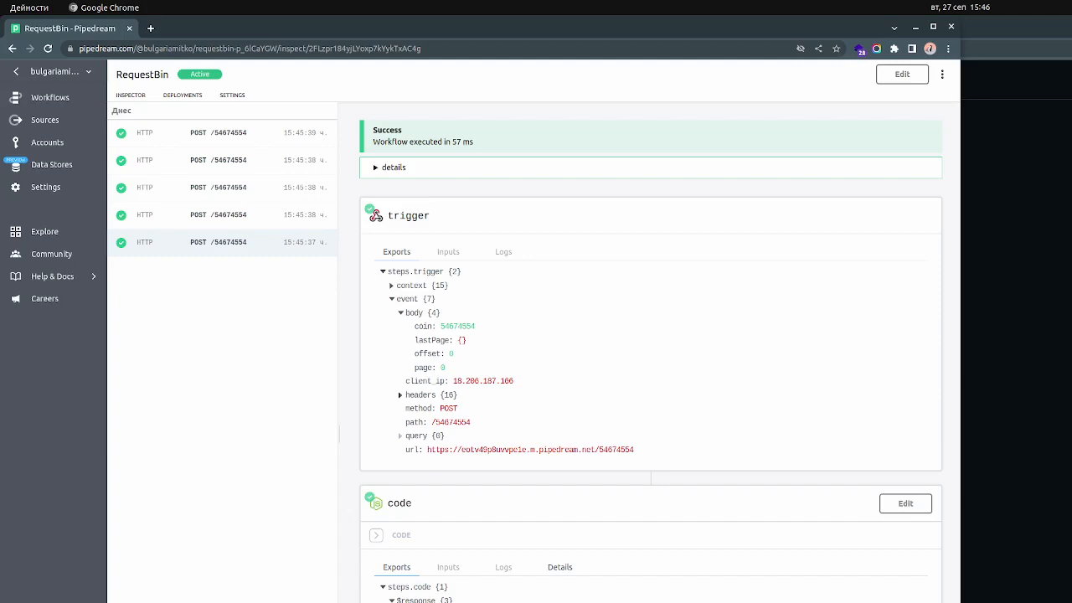
{"action": "scroll", "coordinate": [423, 569], "scroll_direction": "down", "scroll_amount": 1}
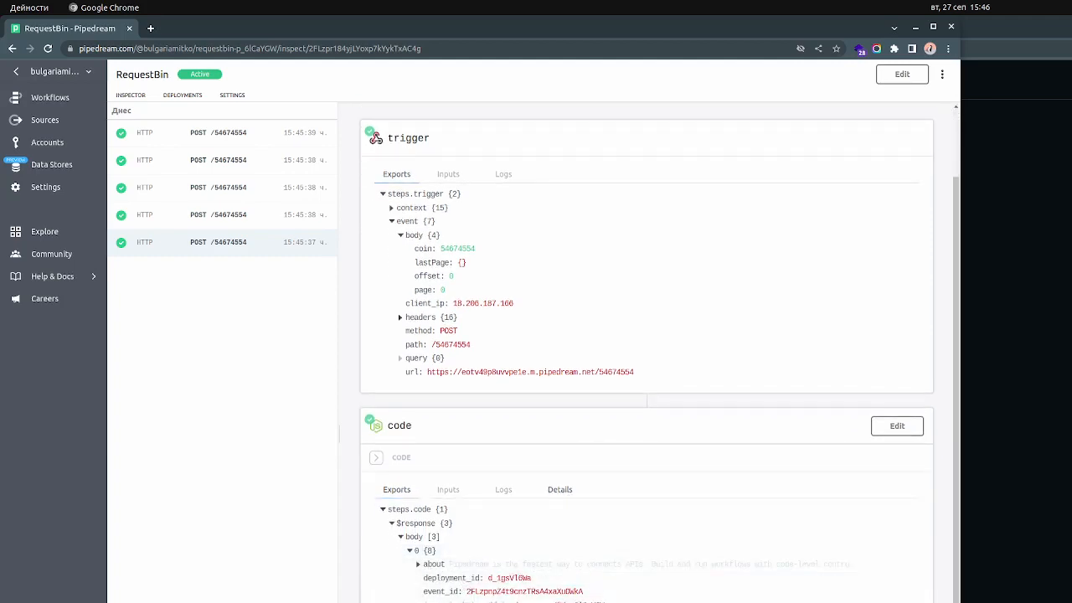
{"action": "left_click", "coordinate": [419, 565]}
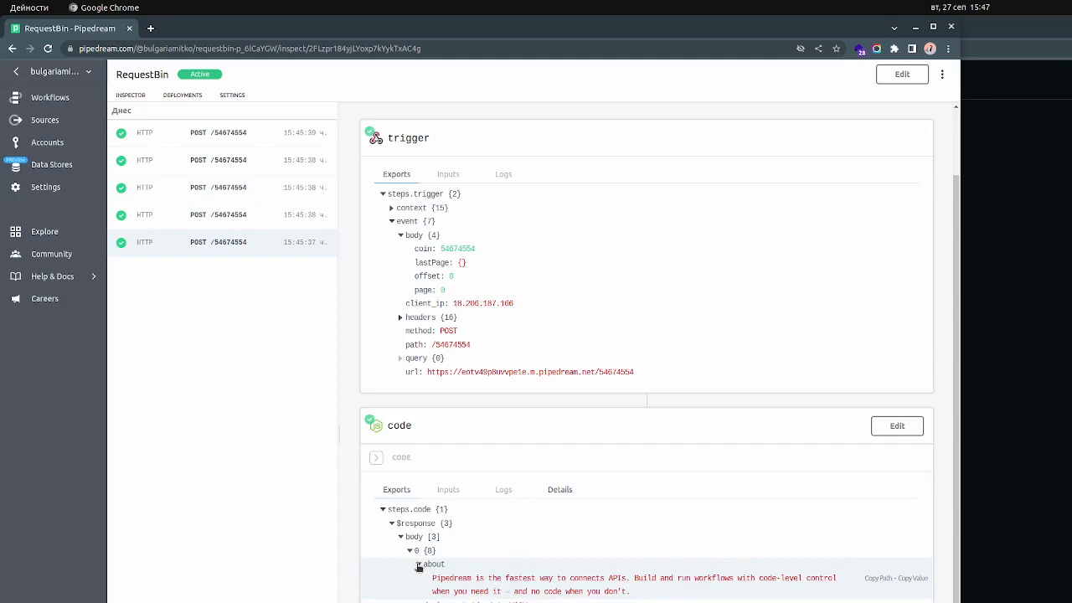
{"action": "left_click", "coordinate": [419, 566]}
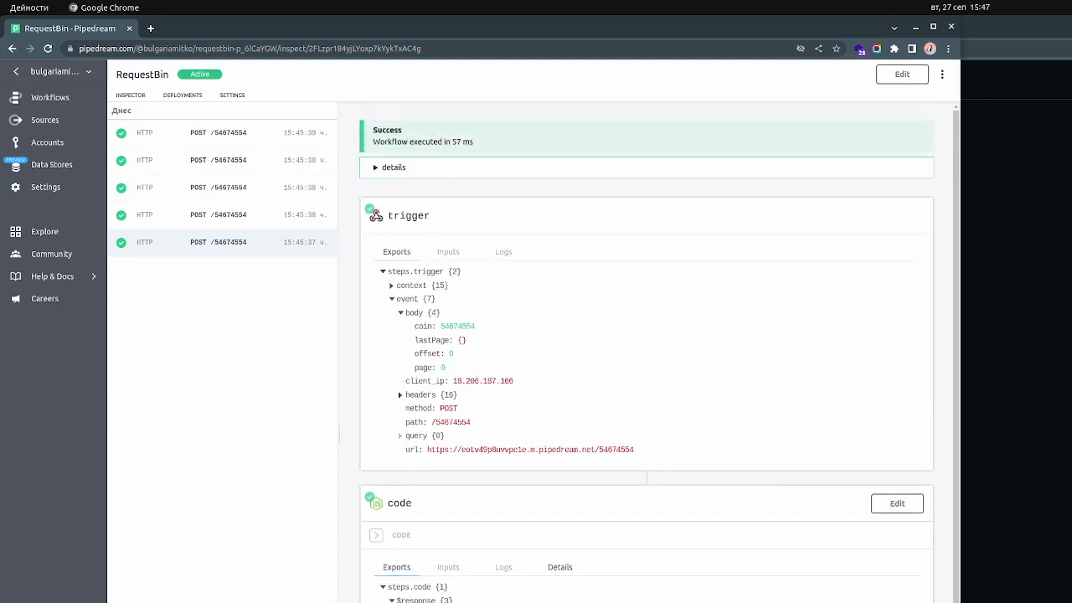
Inspect the trigger body's lastPage, offset and page values in each RequestBin POST event after the earliest one
{"action": "left_click", "coordinate": [257, 219]}
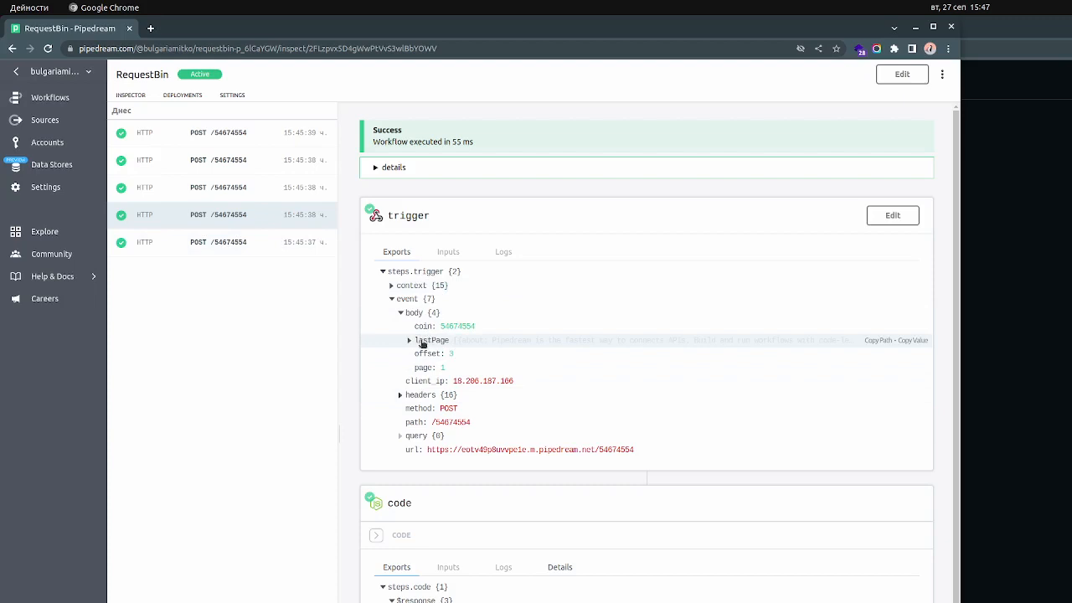
{"action": "left_click", "coordinate": [410, 342]}
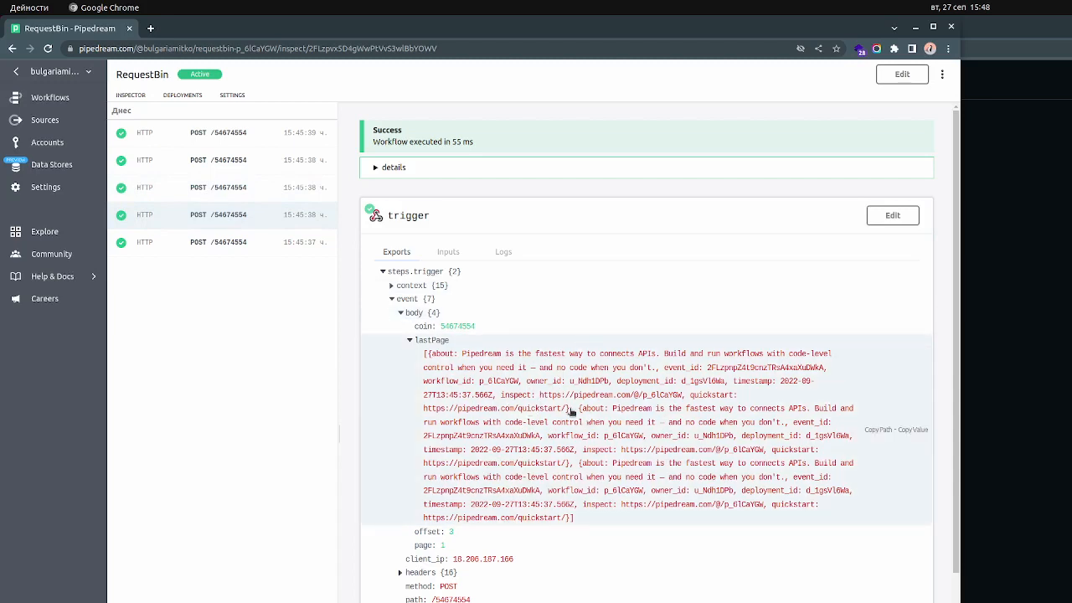
{"action": "left_click", "coordinate": [263, 189]}
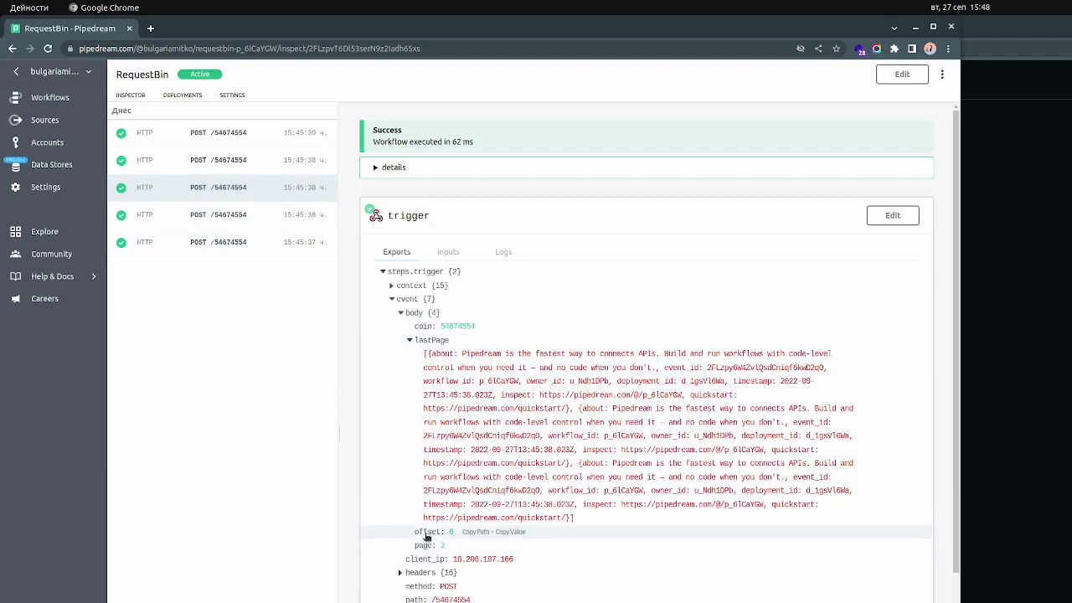
{"action": "left_click", "coordinate": [247, 160]}
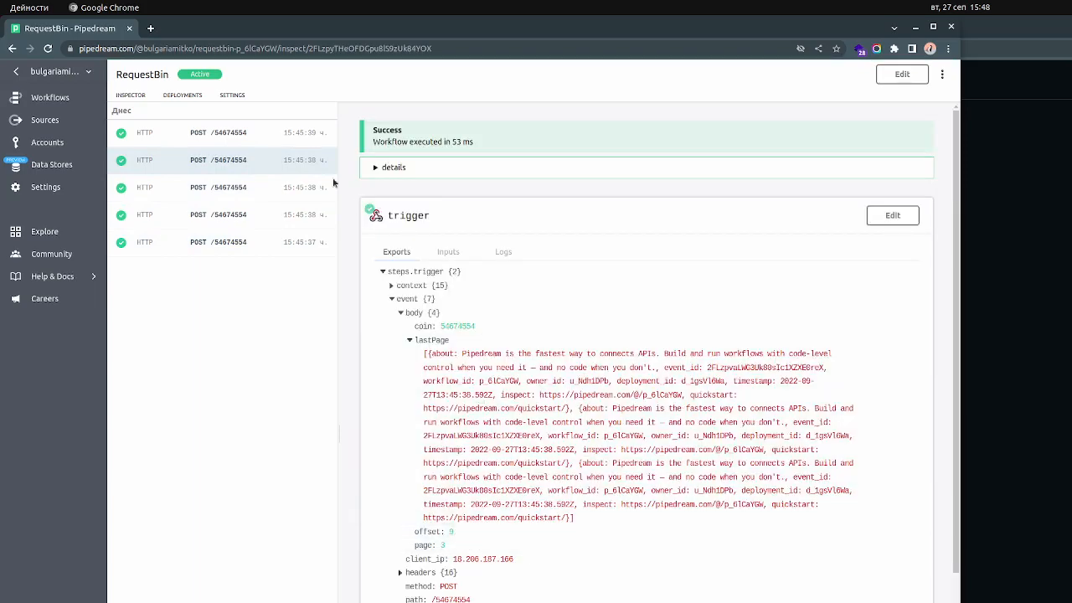
{"action": "left_click", "coordinate": [247, 133]}
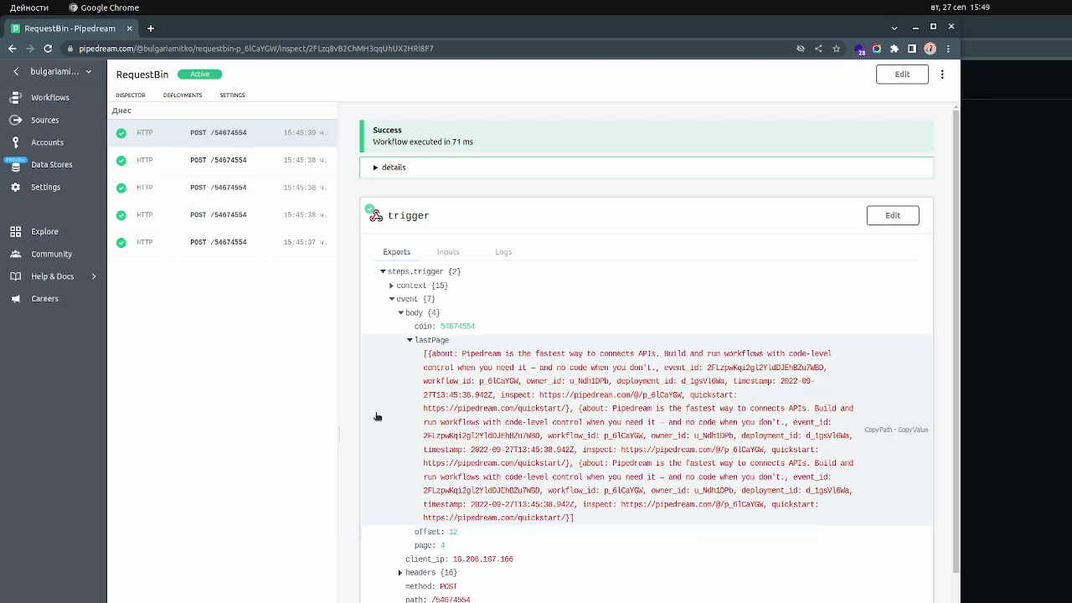
{"action": "left_click", "coordinate": [262, 165]}
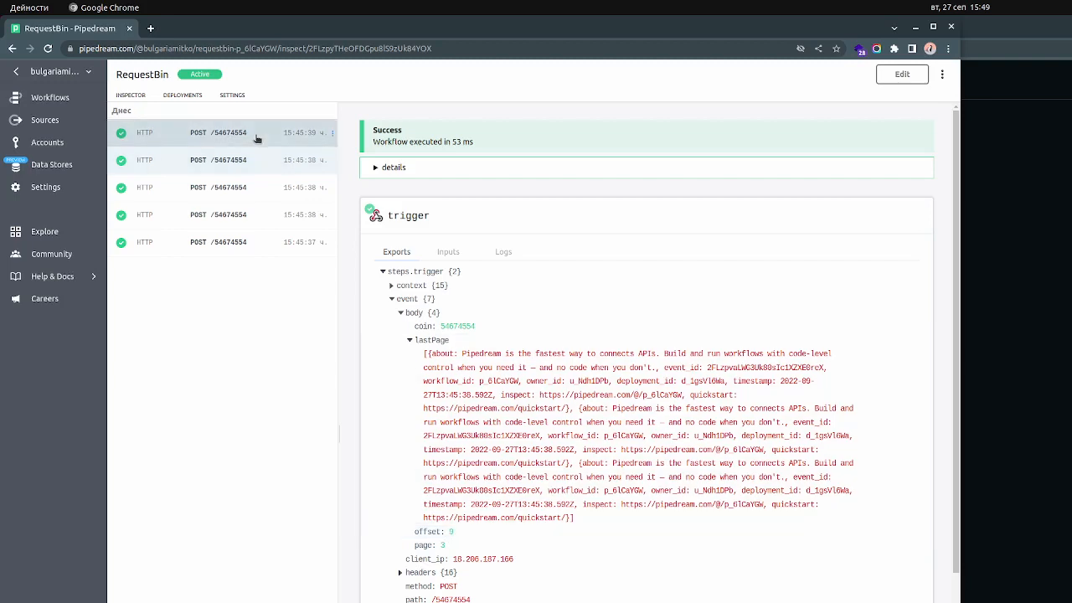
{"action": "left_click", "coordinate": [257, 138]}
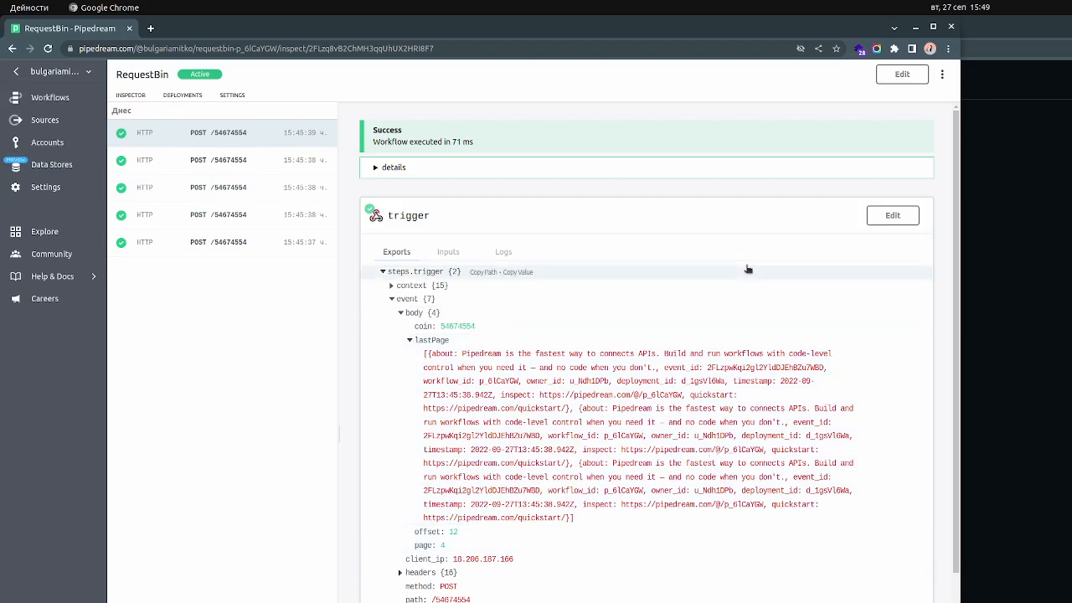
Delete all RequestBin events in Pipedream and return to the running FlutterFlow app
{"action": "left_click", "coordinate": [1039, 246]}
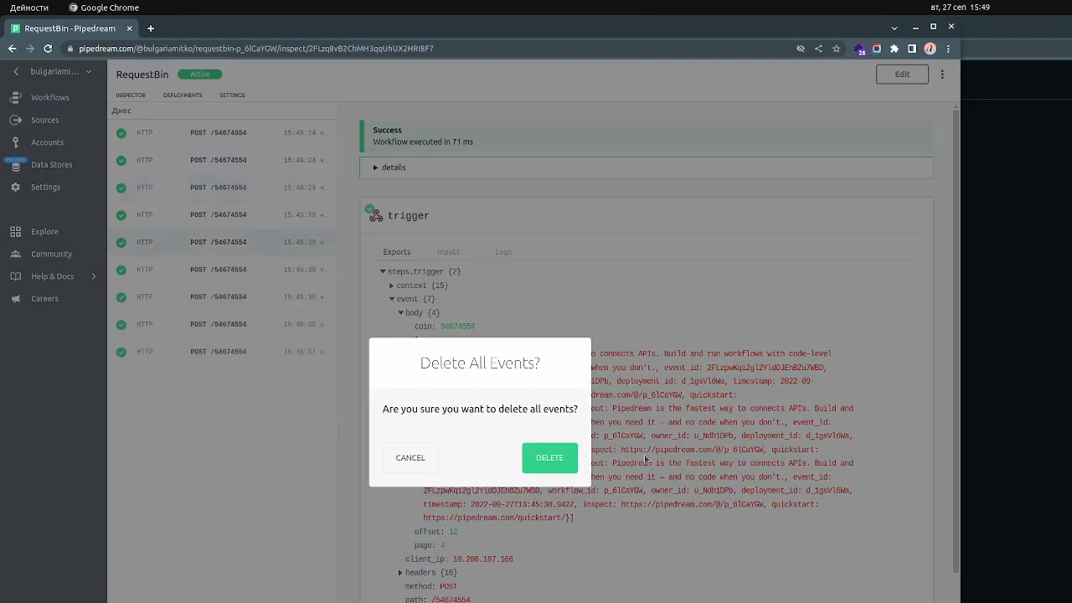
{"action": "left_click", "coordinate": [549, 458]}
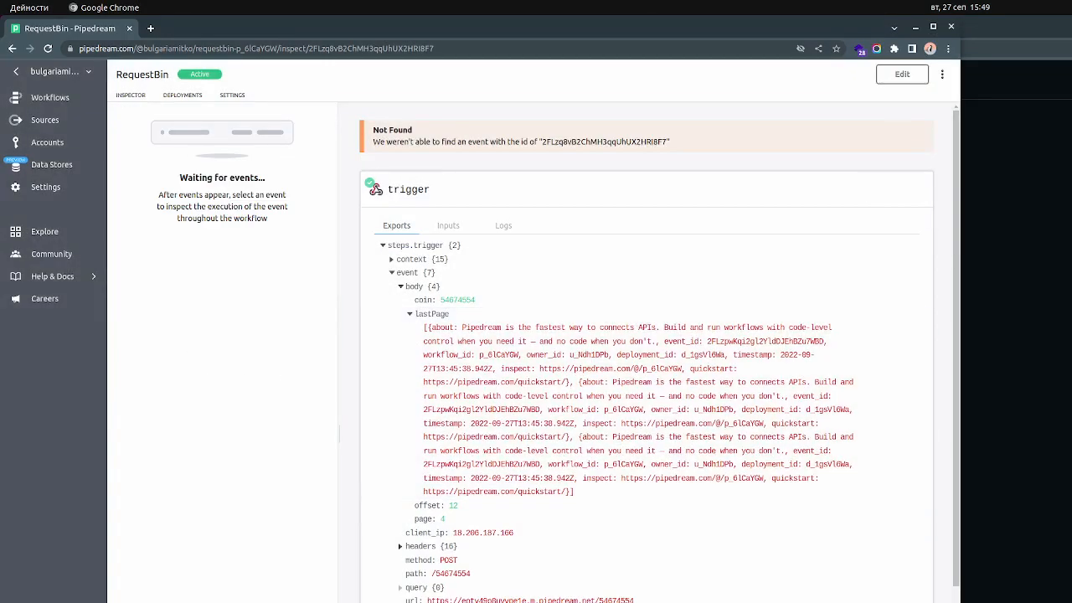
{"action": "key", "text": "alt+Tab"}
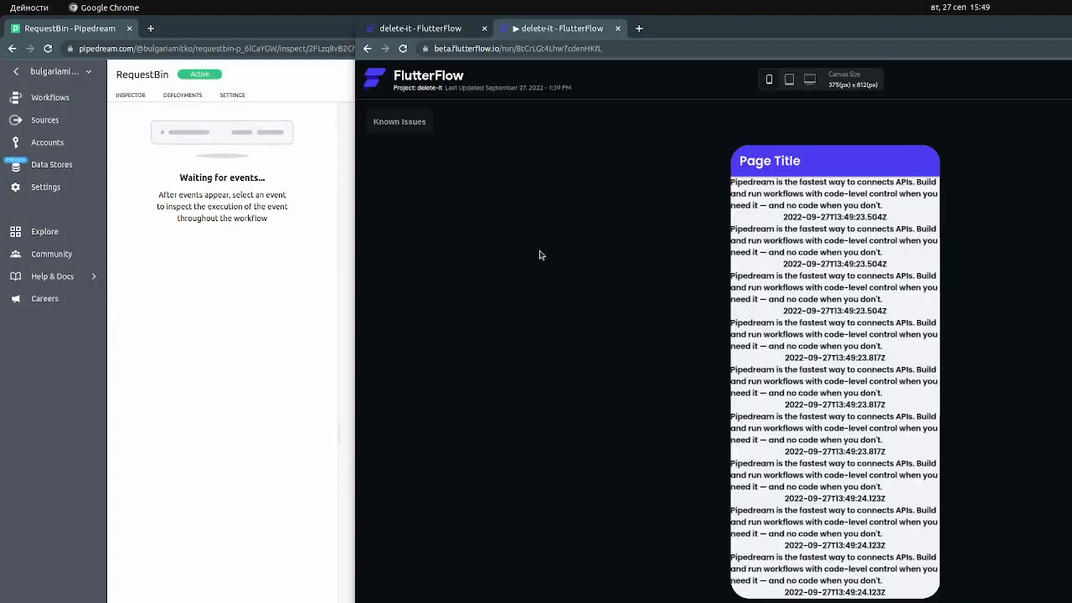
Reload the running app and compare the trigger bodies of the earliest and newest RequestBin POST events
{"action": "left_click", "coordinate": [403, 49]}
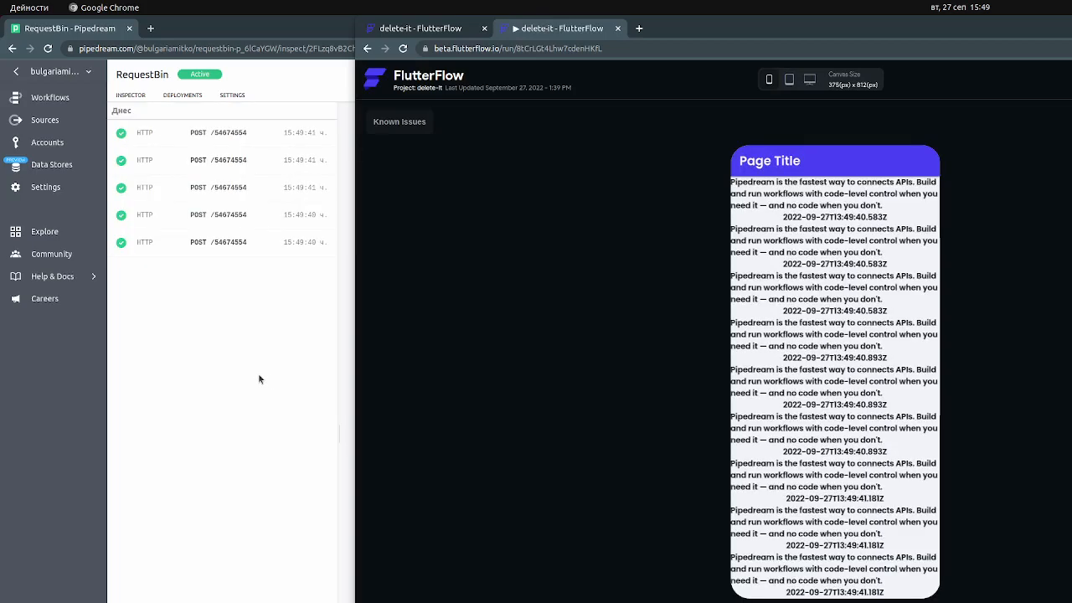
{"action": "left_click", "coordinate": [233, 251]}
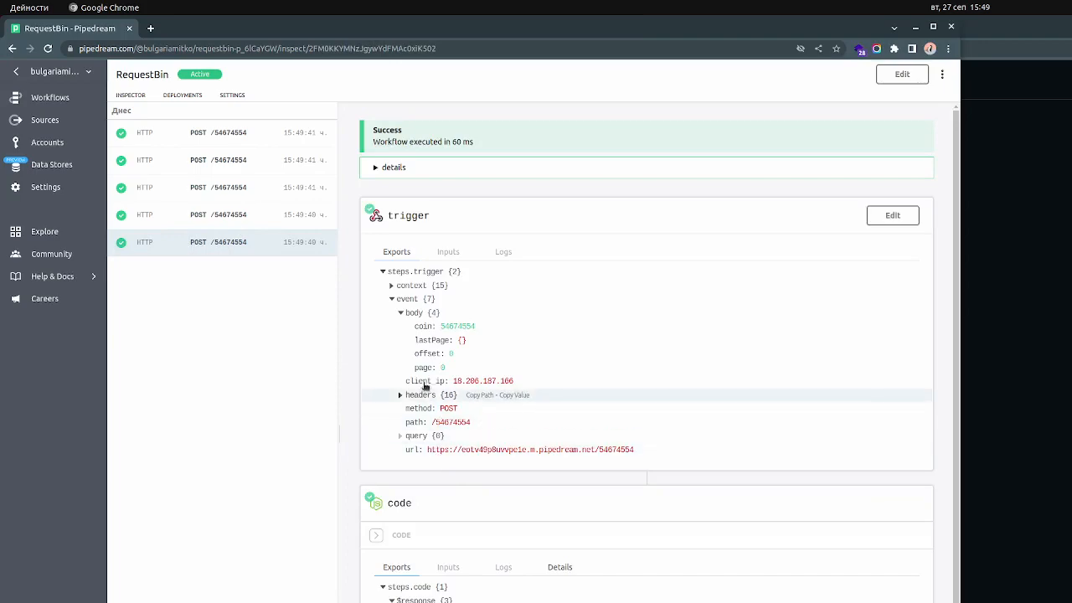
{"action": "left_click", "coordinate": [220, 135]}
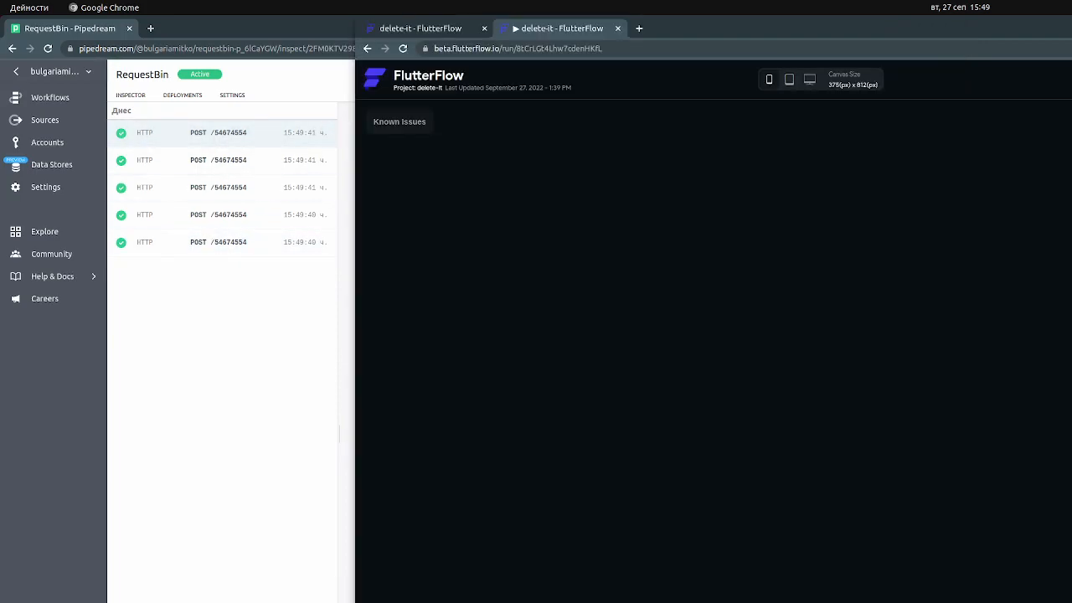
Clear the RequestBin event list again and switch back to the app's run page in FlutterFlow
{"action": "left_click", "coordinate": [972, 357]}
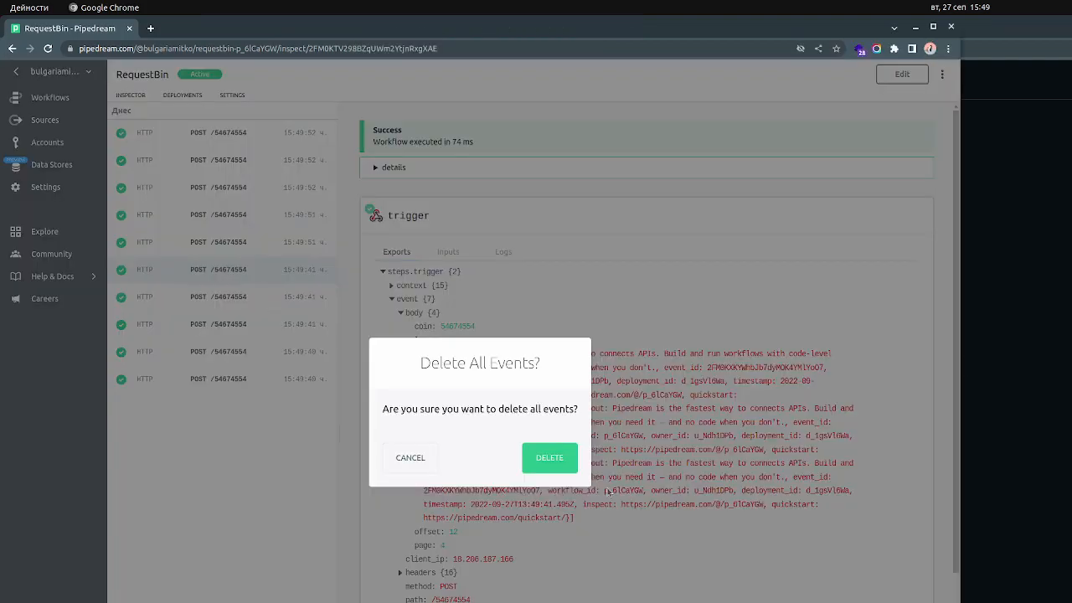
{"action": "left_click", "coordinate": [617, 458]}
{"action": "left_click", "coordinate": [848, 409]}
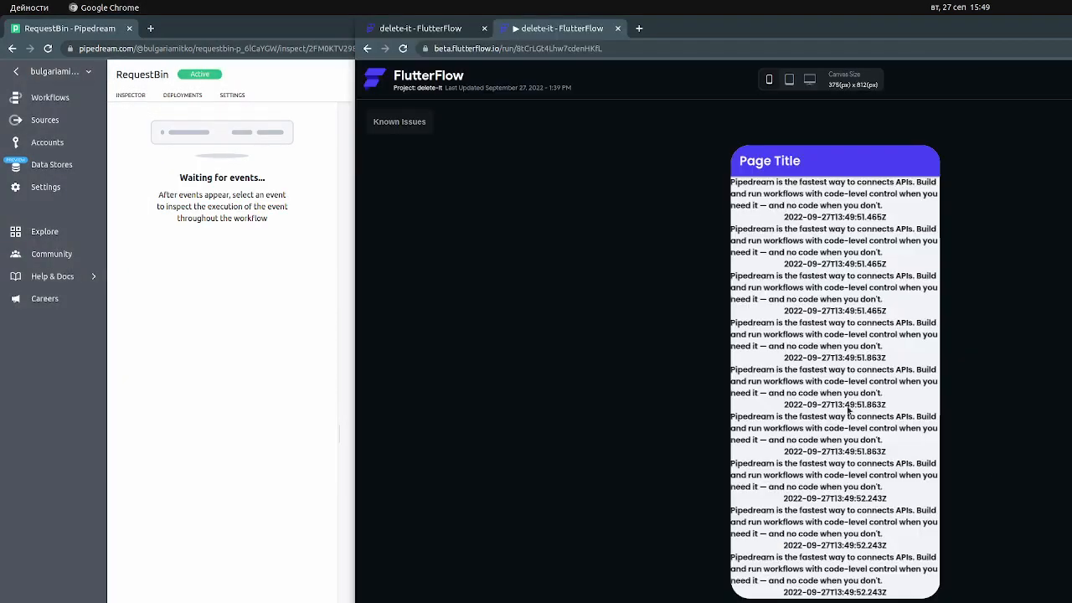
Reload the running app, load further pages by scrolling its list down, and inspect the newest RequestBin event's trigger body
{"action": "left_click", "coordinate": [403, 48]}
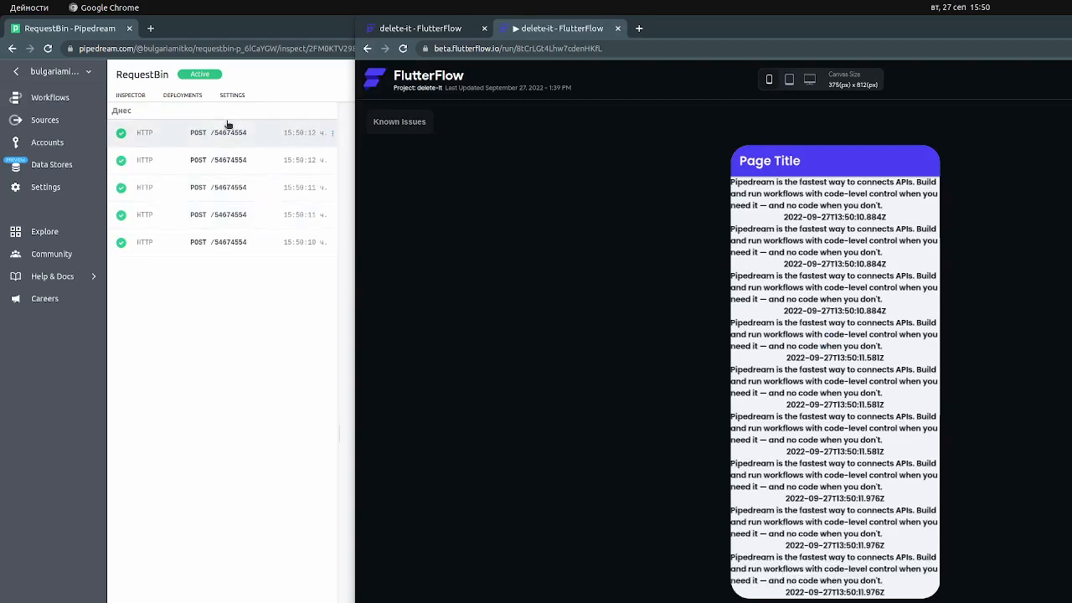
{"action": "scroll", "coordinate": [812, 290], "scroll_direction": "down", "scroll_amount": 2}
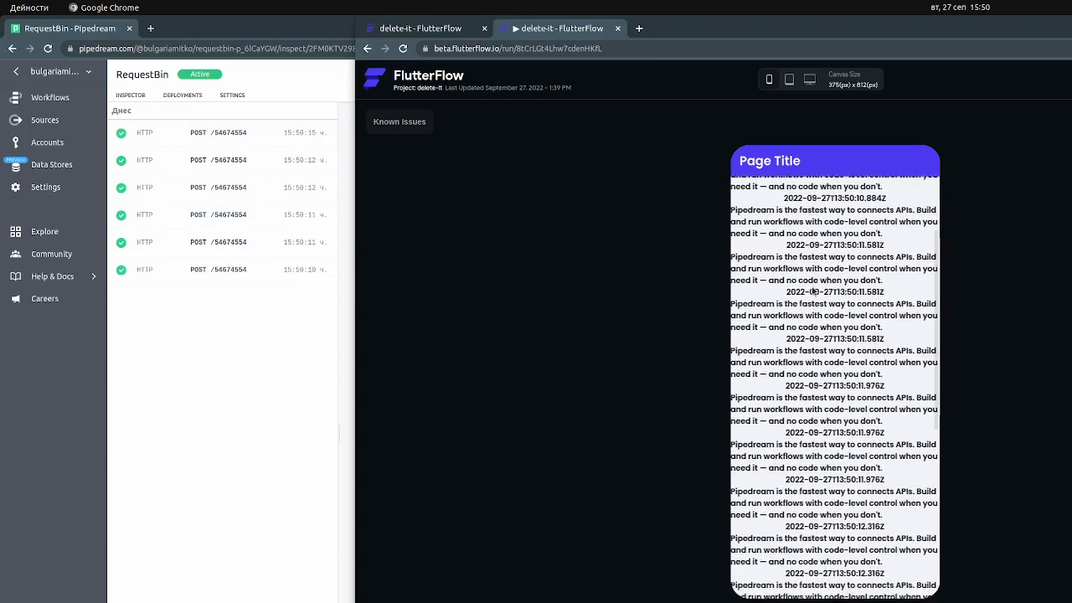
{"action": "scroll", "coordinate": [813, 290], "scroll_direction": "down", "scroll_amount": 2}
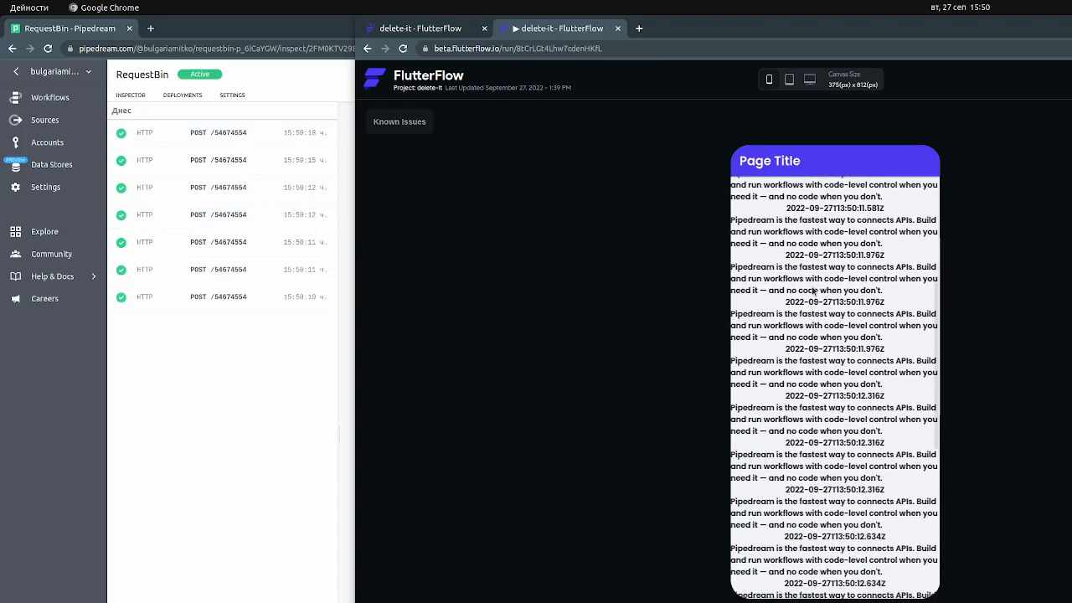
{"action": "scroll", "coordinate": [813, 290], "scroll_direction": "down", "scroll_amount": 5}
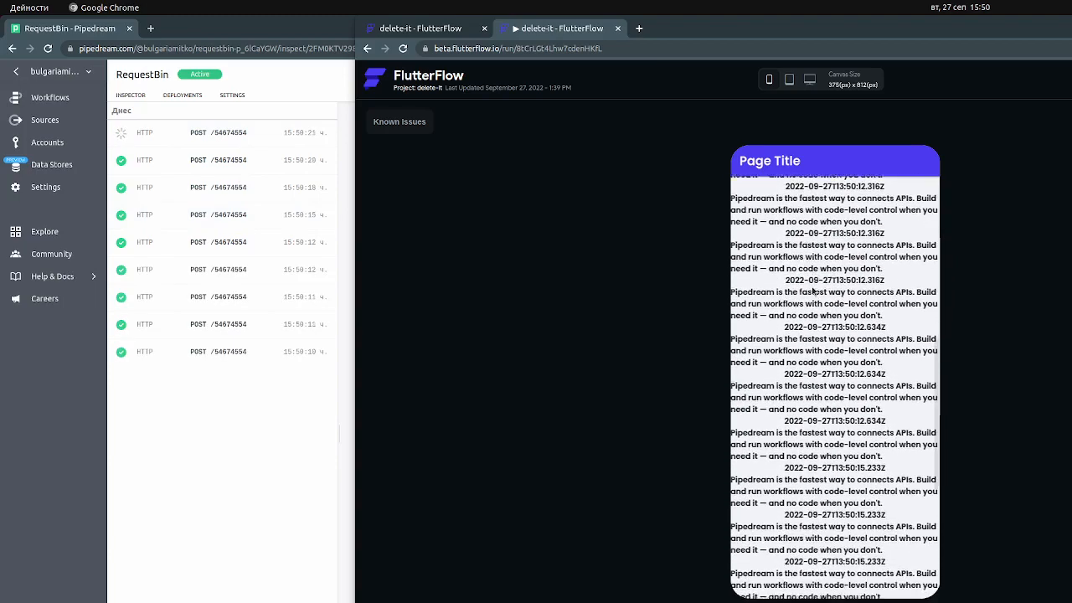
{"action": "scroll", "coordinate": [812, 291], "scroll_direction": "down", "scroll_amount": 3}
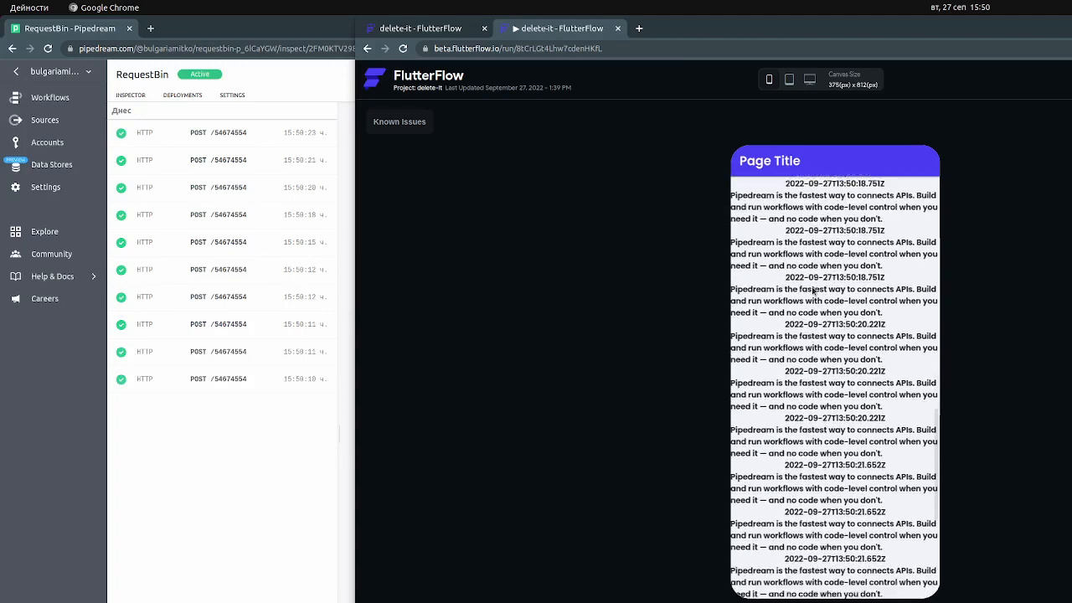
{"action": "scroll", "coordinate": [812, 291], "scroll_direction": "down", "scroll_amount": 4}
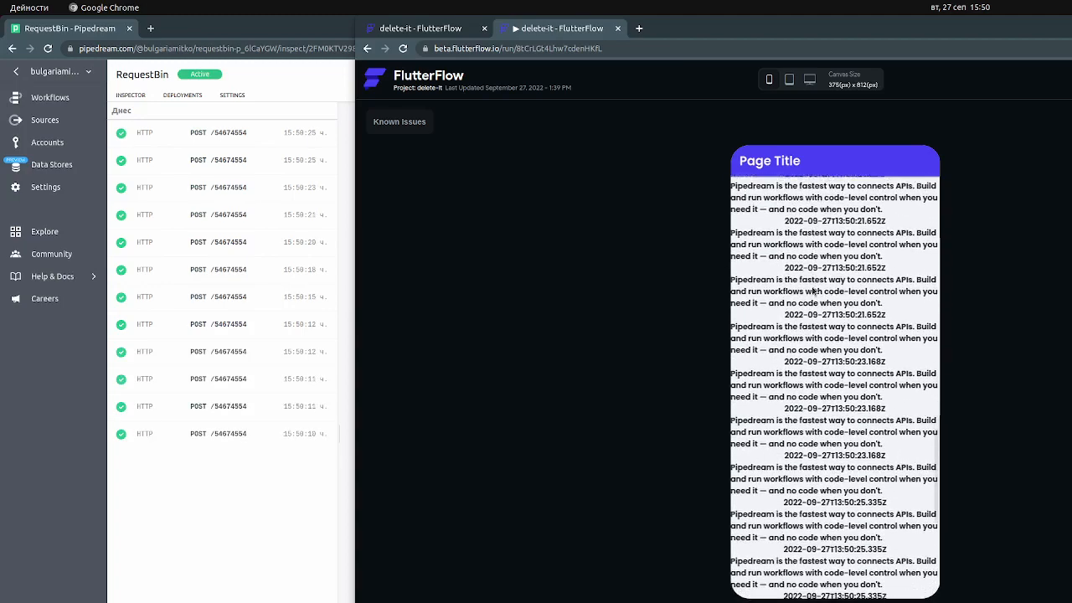
{"action": "scroll", "coordinate": [812, 291], "scroll_direction": "down", "scroll_amount": 1}
{"action": "scroll", "coordinate": [812, 290], "scroll_direction": "down", "scroll_amount": 5}
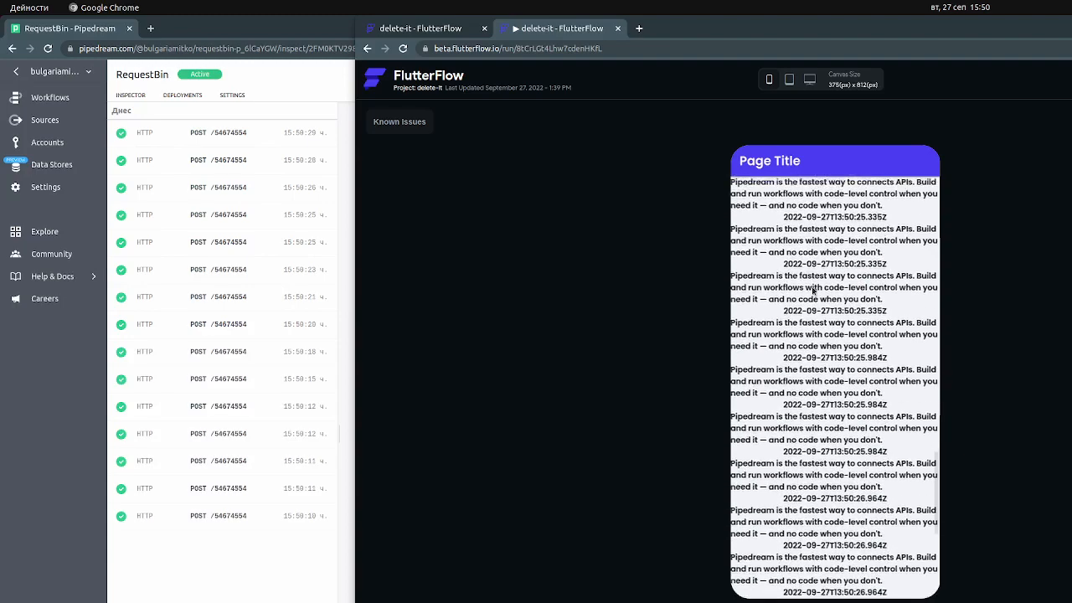
{"action": "scroll", "coordinate": [813, 291], "scroll_direction": "down", "scroll_amount": 6}
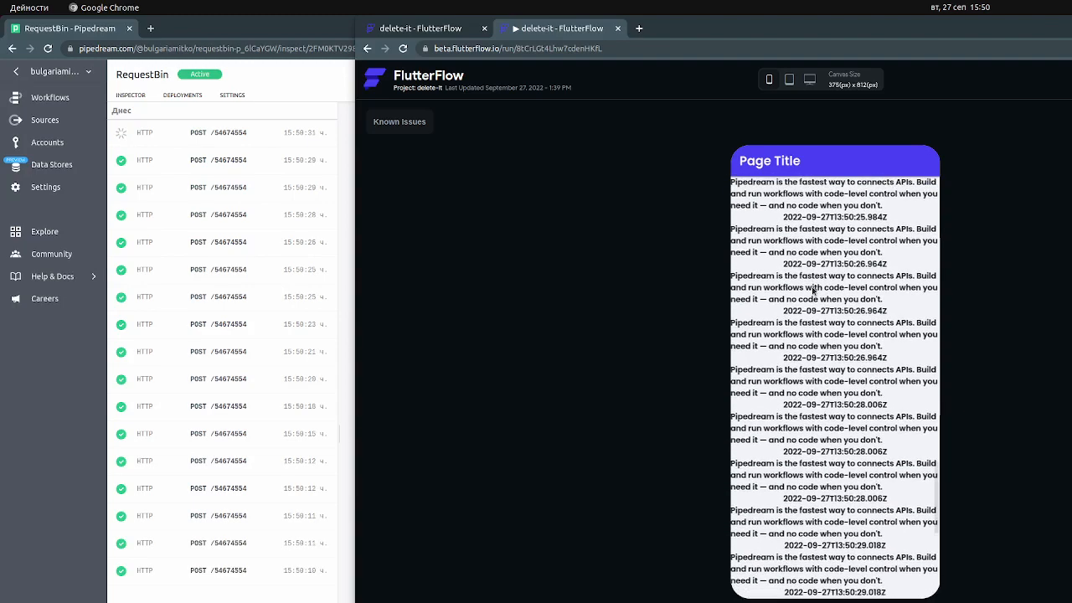
{"action": "scroll", "coordinate": [813, 290], "scroll_direction": "down", "scroll_amount": 6}
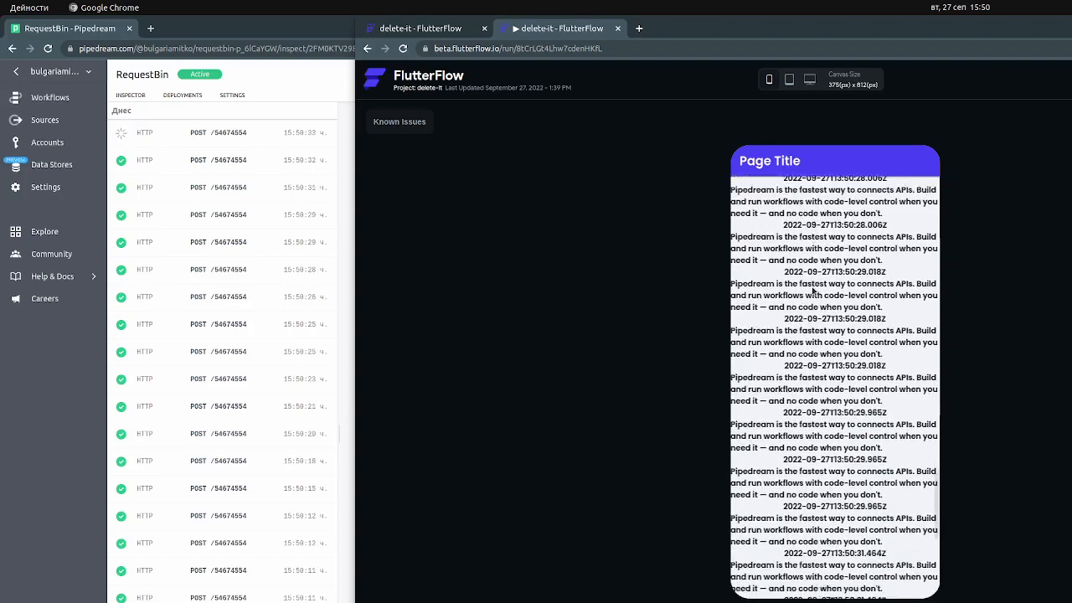
{"action": "scroll", "coordinate": [813, 291], "scroll_direction": "down", "scroll_amount": 4}
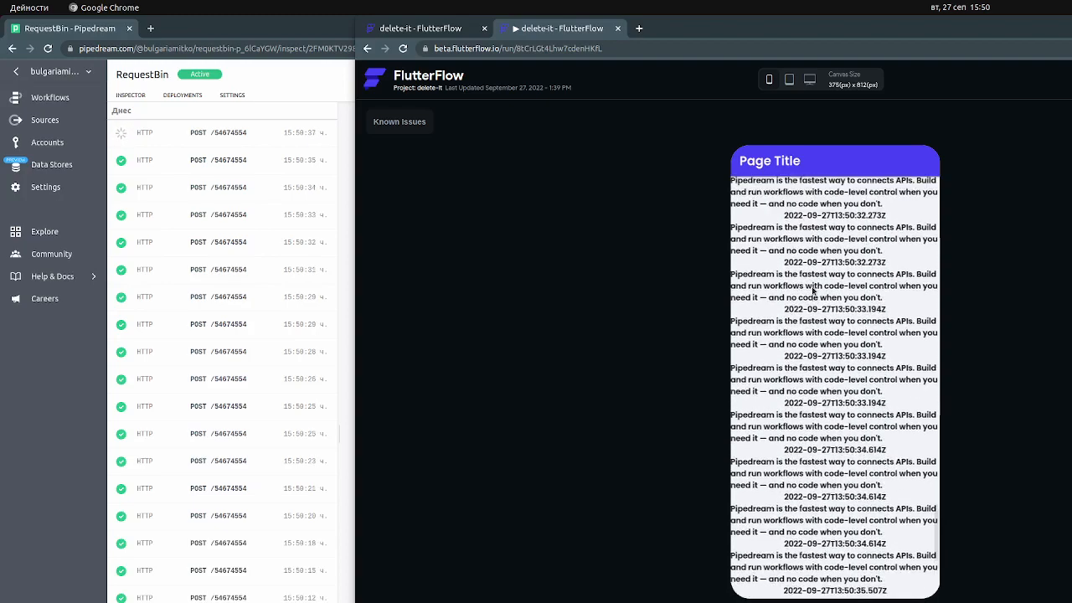
{"action": "scroll", "coordinate": [812, 290], "scroll_direction": "down", "scroll_amount": 4}
{"action": "scroll", "coordinate": [832, 442], "scroll_direction": "down", "scroll_amount": 8}
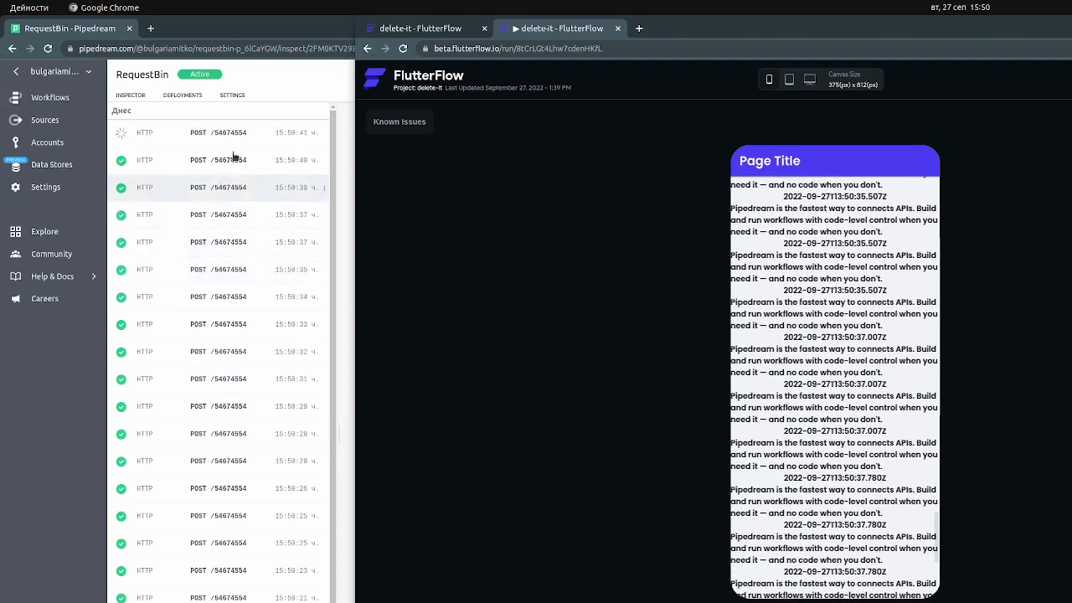
{"action": "left_click", "coordinate": [235, 135]}
{"action": "left_click", "coordinate": [235, 135]}
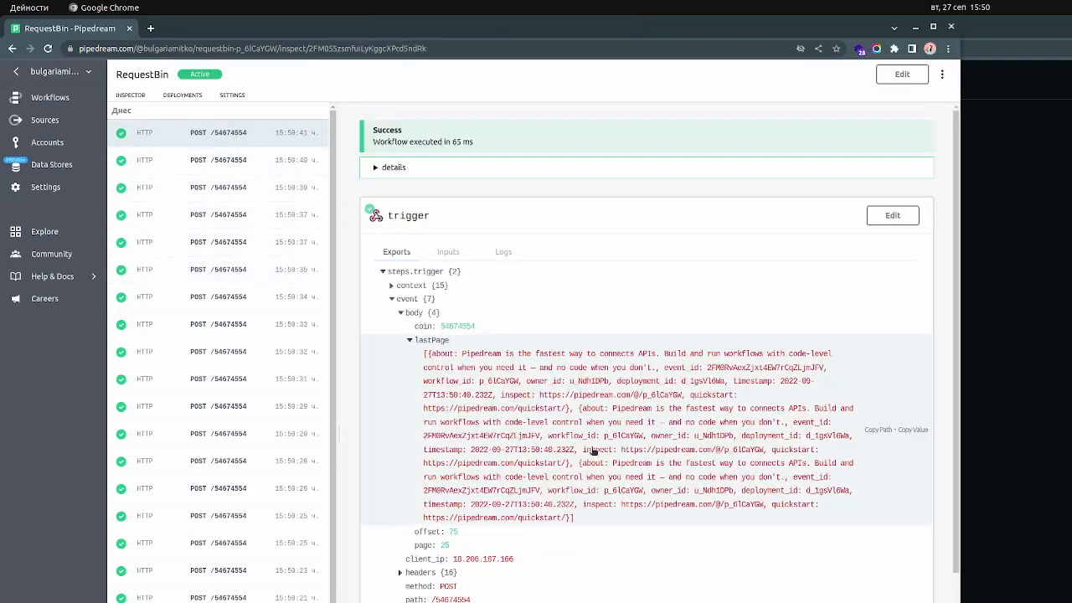